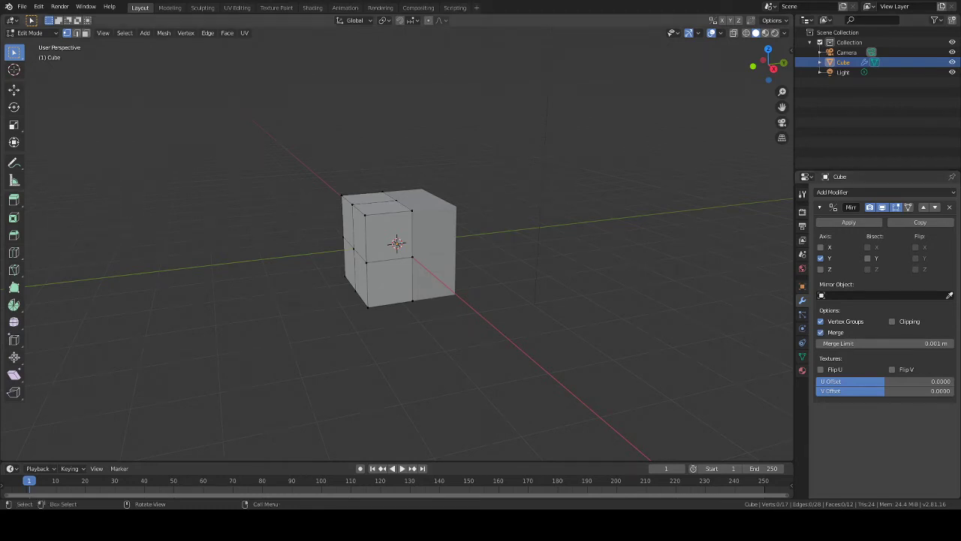
Step: Squash the cube lower by scaling its top and bottom vertices along Z
middle_drag(571, 218, 530, 193)
scroll(530, 189, up, 2)
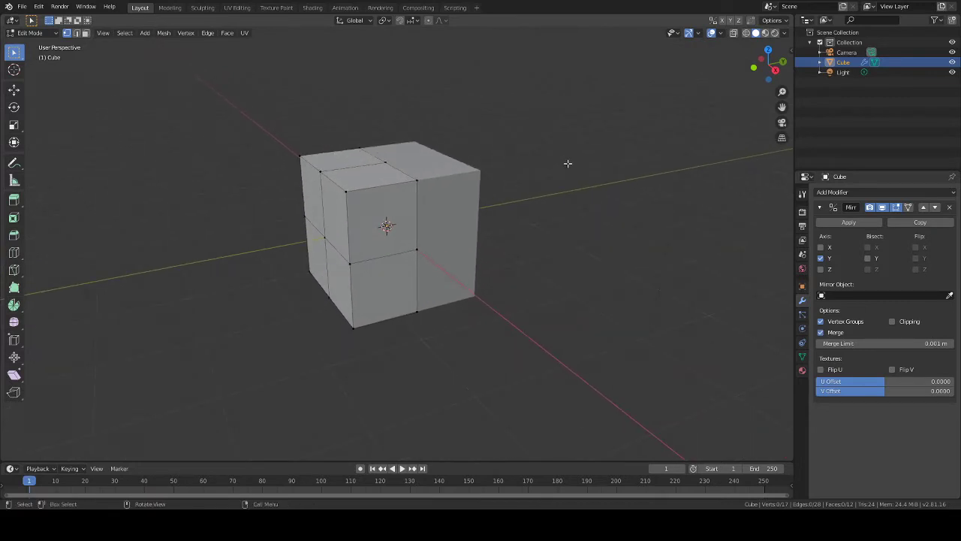
middle_drag(559, 172, 524, 205)
scroll(539, 189, down, 2)
scroll(546, 181, up, 1)
scroll(575, 180, up, 2)
scroll(504, 210, down, 3)
scroll(502, 180, up, 3)
middle_drag(529, 245, 556, 221)
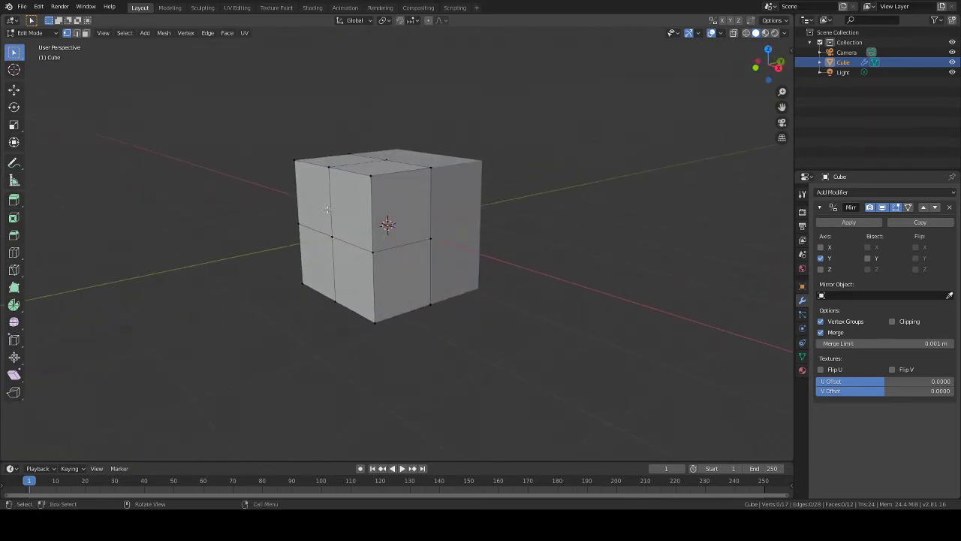
middle_drag(592, 173, 571, 170)
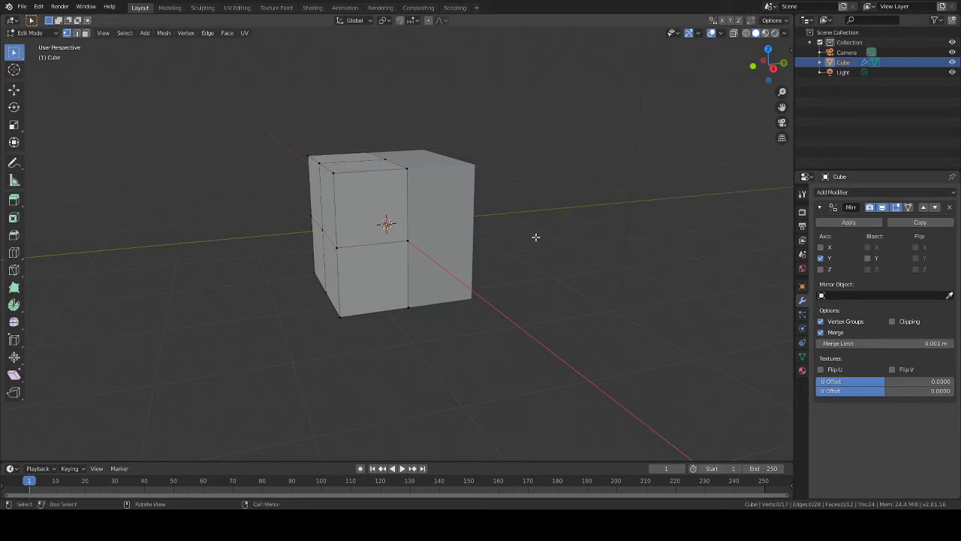
middle_drag(536, 236, 573, 226)
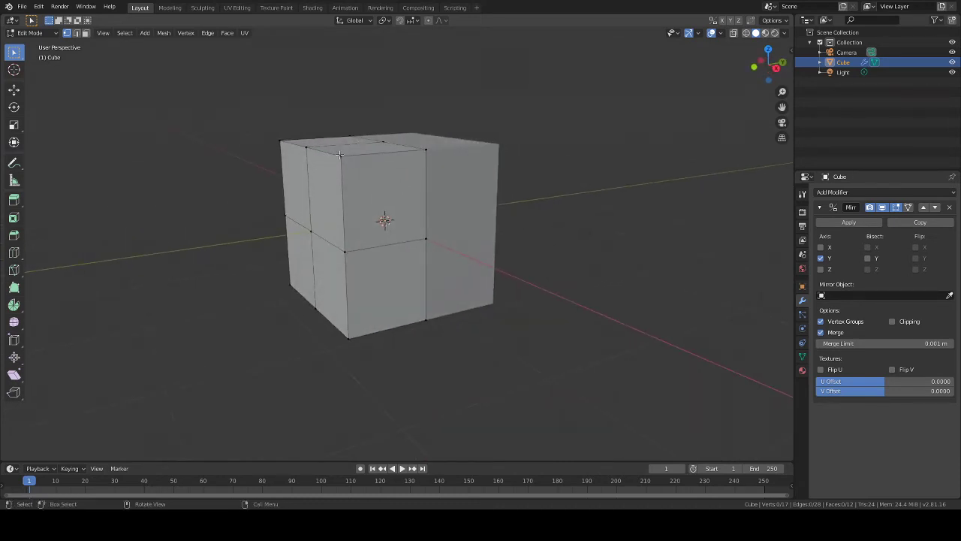
drag(230, 93, 453, 174)
middle_drag(479, 331, 496, 313)
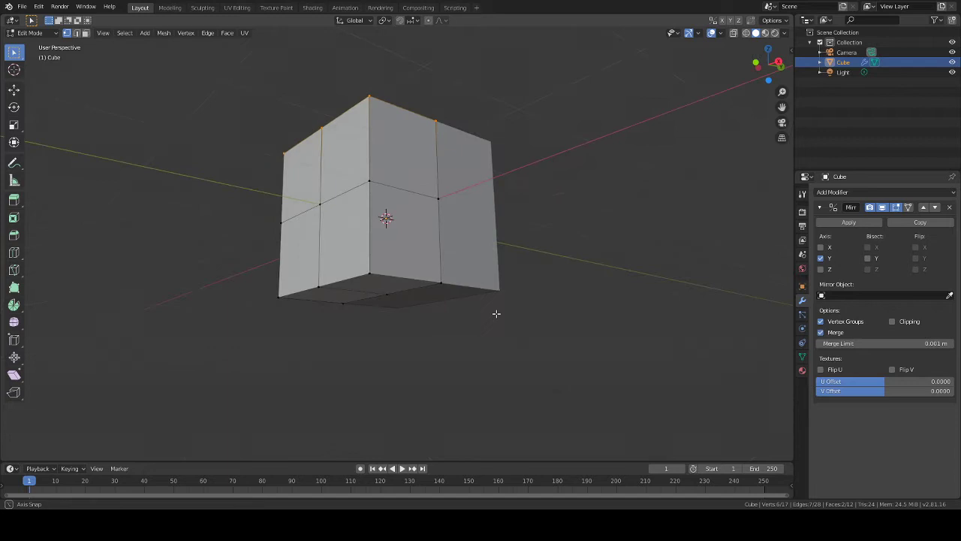
shift+drag(268, 271, 461, 330)
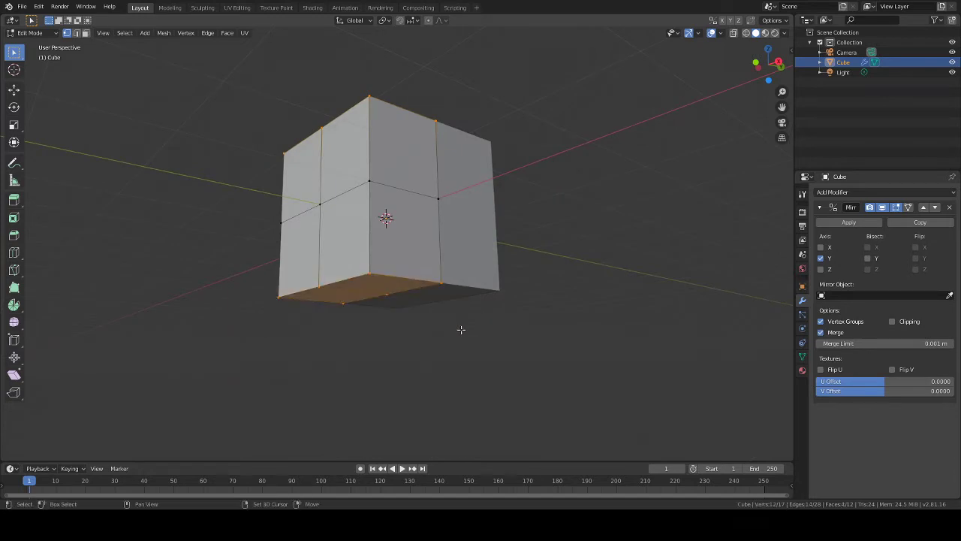
middle_drag(594, 263, 573, 277)
key(s)
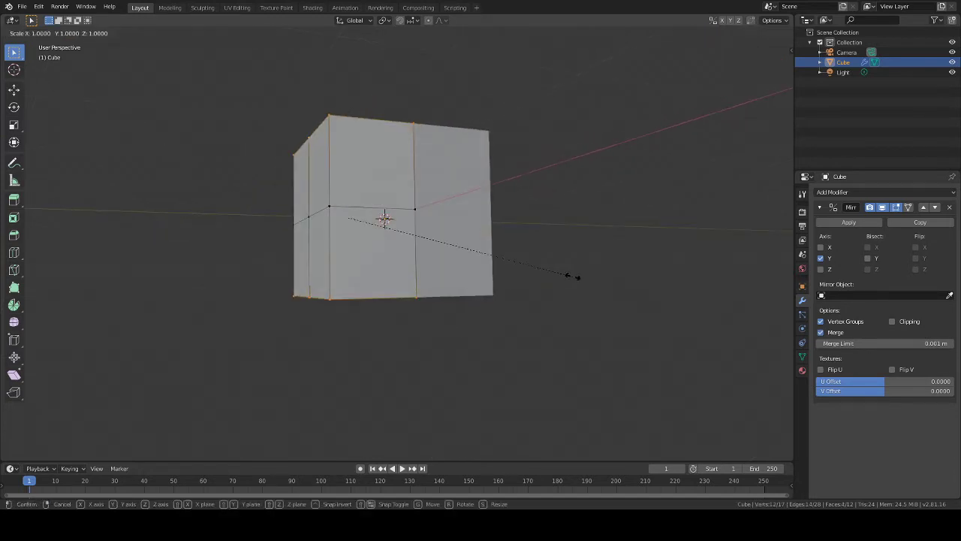
key(z)
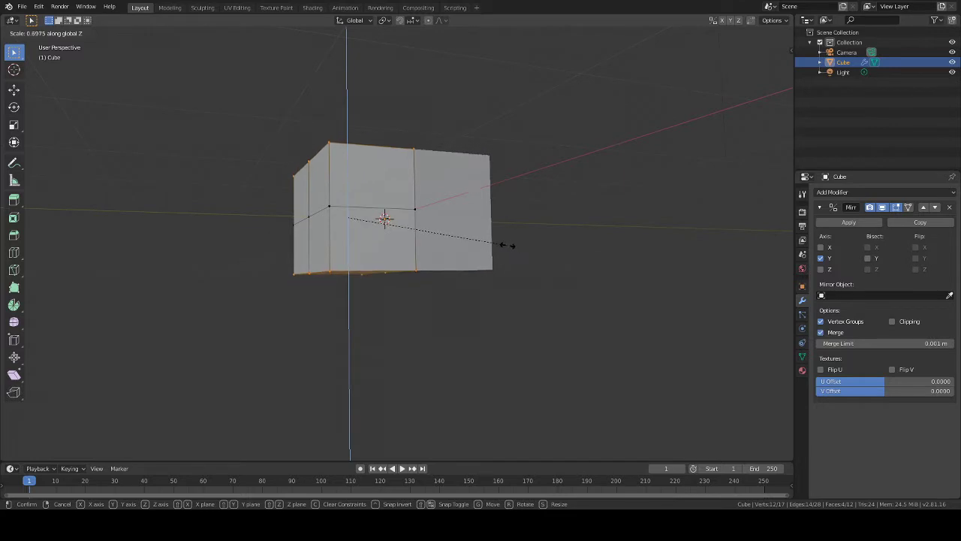
click(508, 242)
Step: Circle-select the cube's left half and push it outward along Y
middle_drag(558, 220, 549, 255)
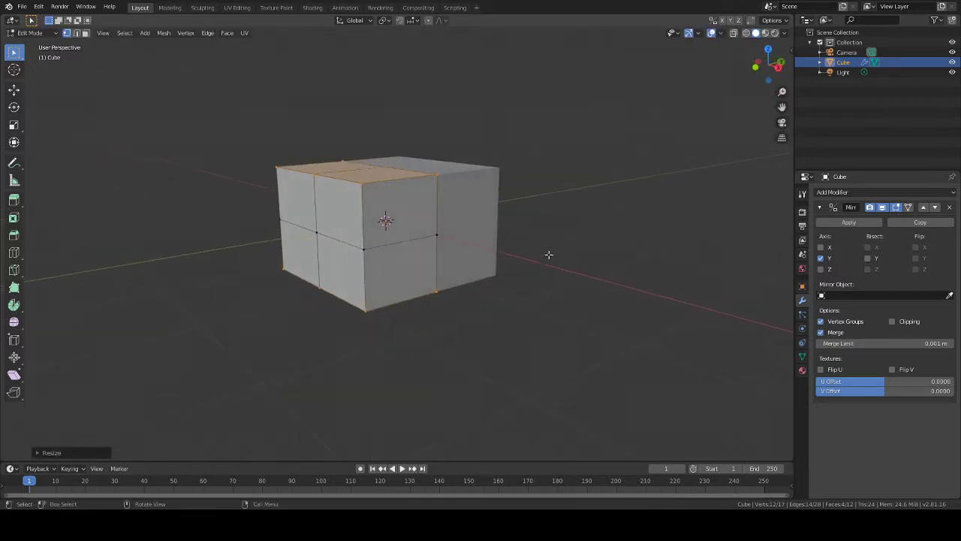
click(373, 252)
key(c)
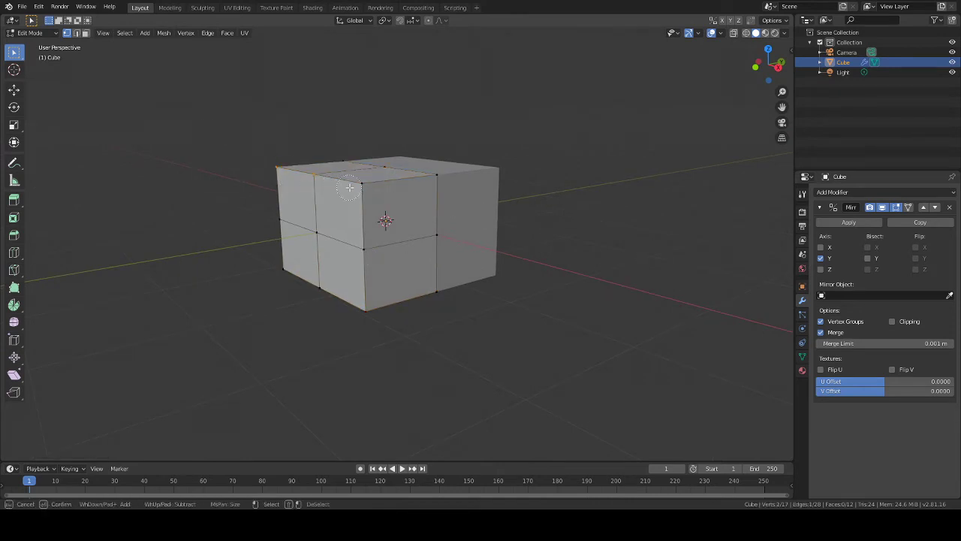
mouse_move(350, 187)
mouse_down()
mouse_move(375, 217)
mouse_move(320, 241)
mouse_move(272, 222)
mouse_move(320, 290)
mouse_move(415, 244)
mouse_up()
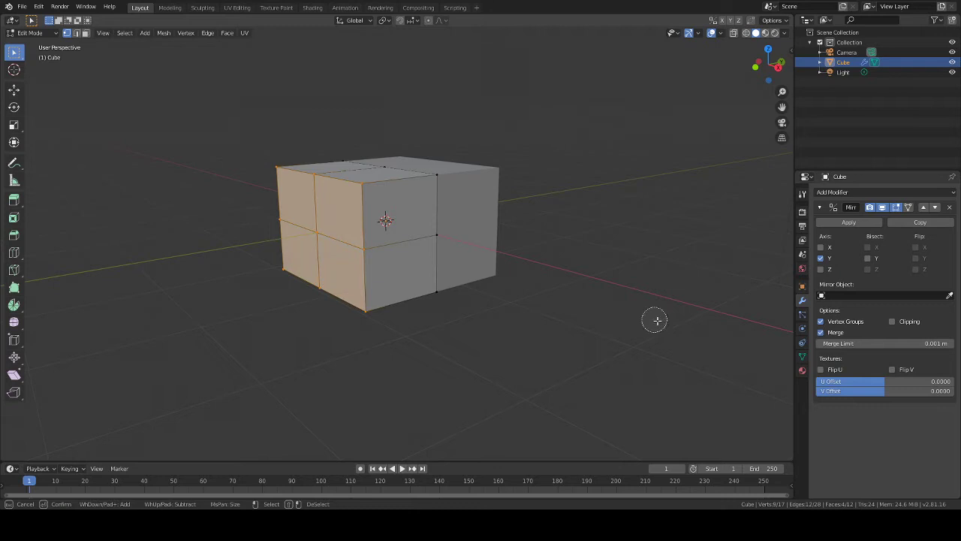
click(327, 243)
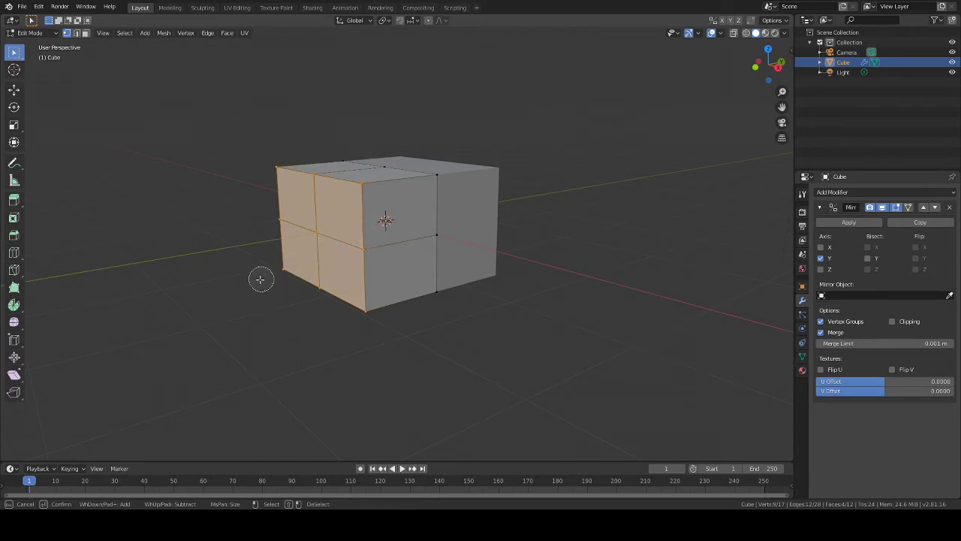
key(Escape)
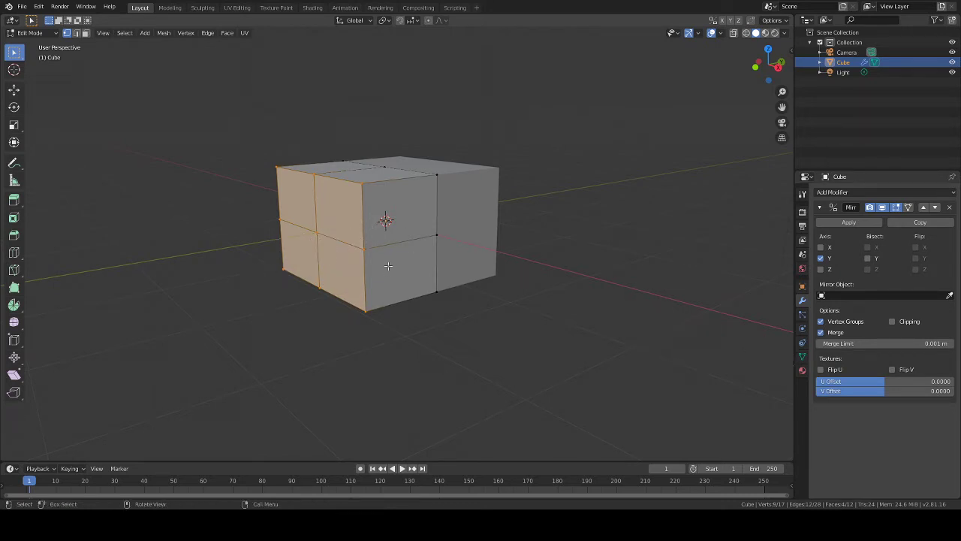
key(g)
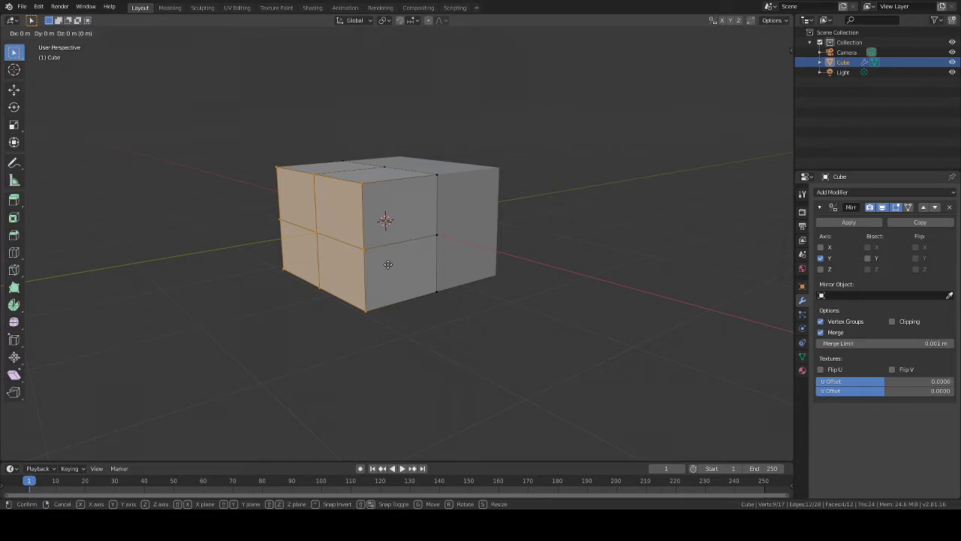
key(y)
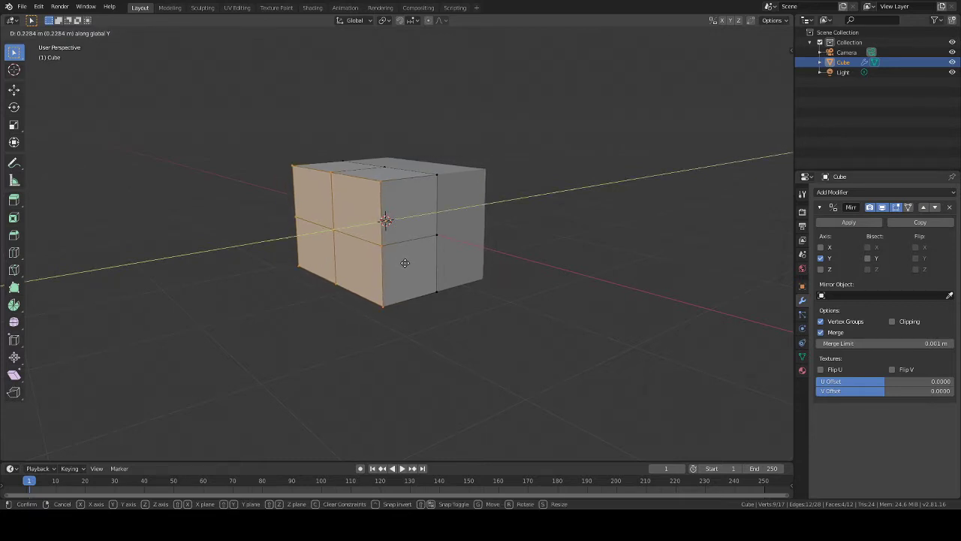
click(405, 262)
middle_drag(530, 294, 488, 286)
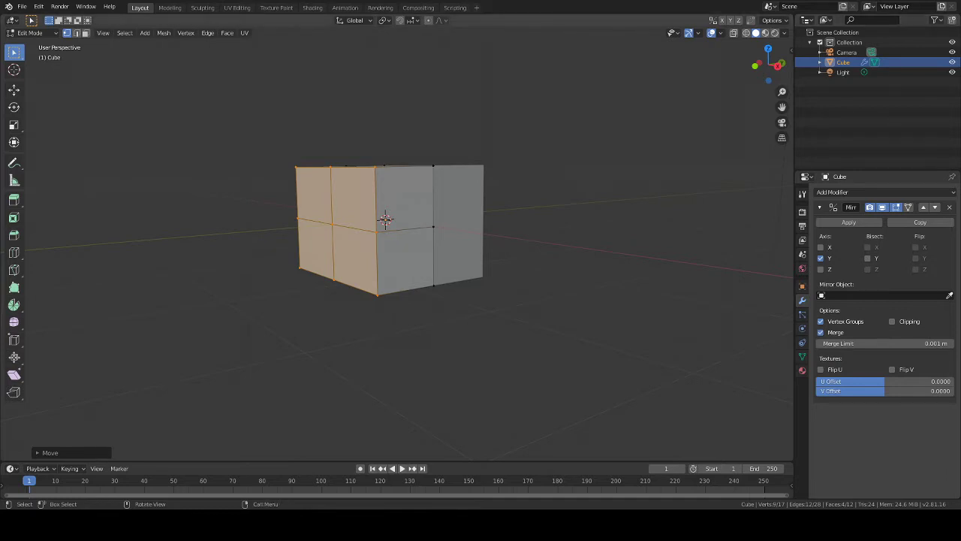
Step: Select the whole mesh and scale it about 1.58 along X into a long box
middle_drag(386, 220, 282, 122)
click(292, 116)
key(a)
key(s)
key(x)
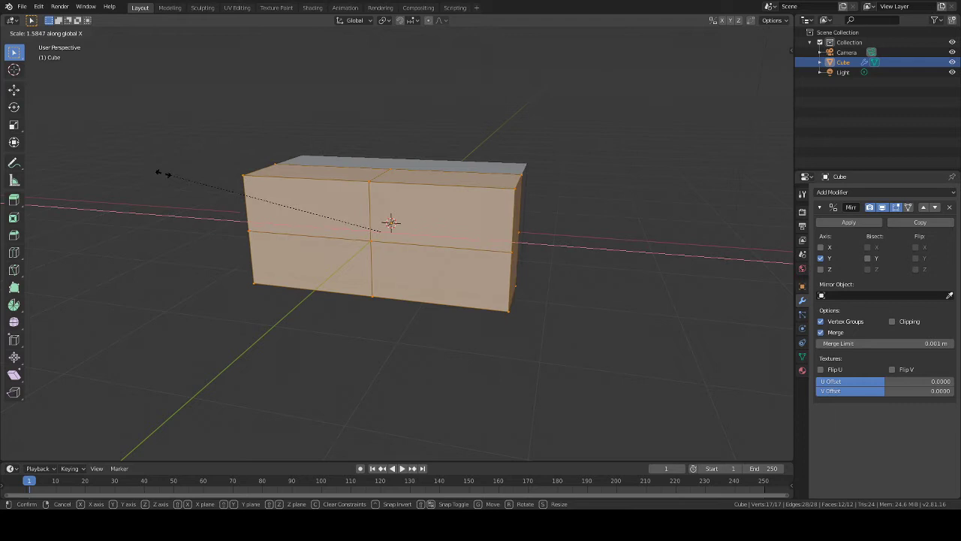
click(112, 198)
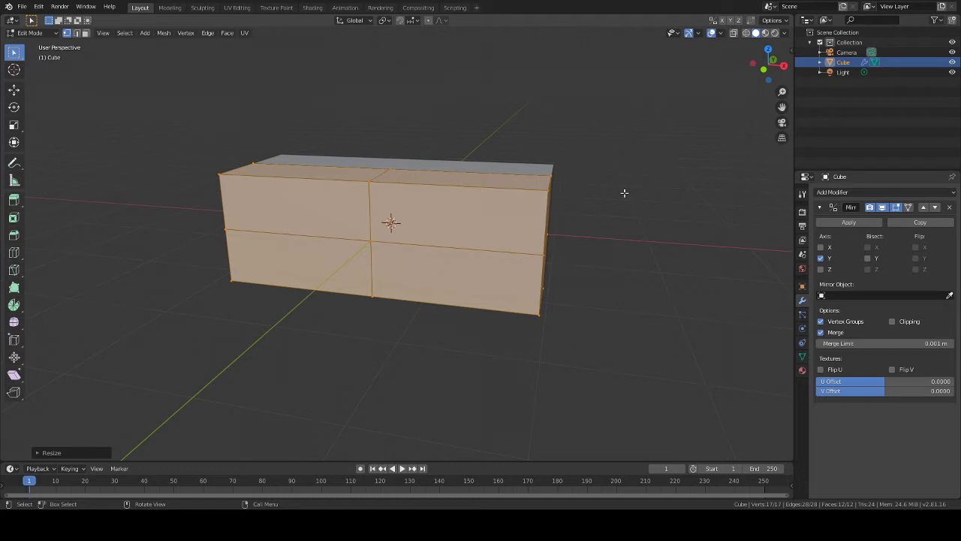
Step: Loop-cut the long body's sides with two horizontal loops and one vertical loop
middle_drag(623, 193, 529, 187)
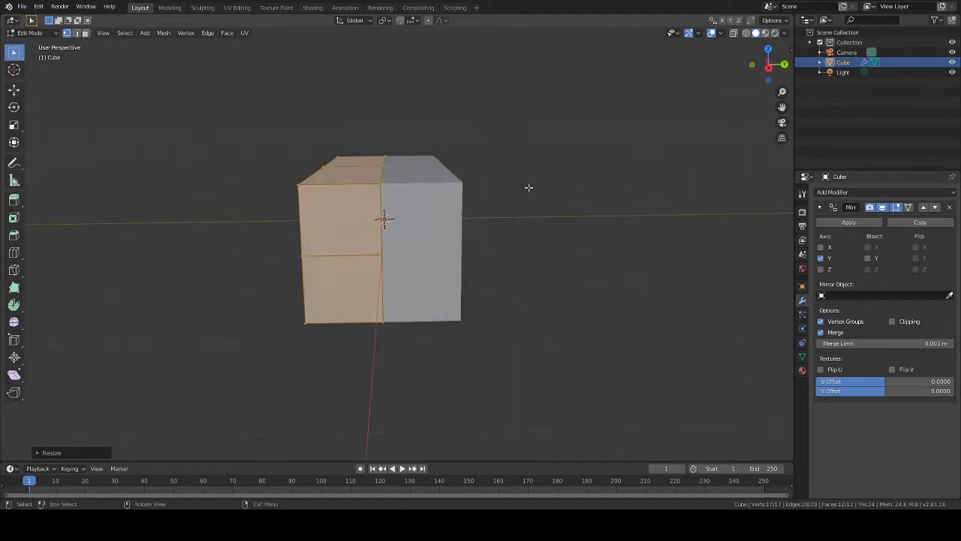
click(530, 177)
middle_drag(244, 142, 136, 201)
click(14, 253)
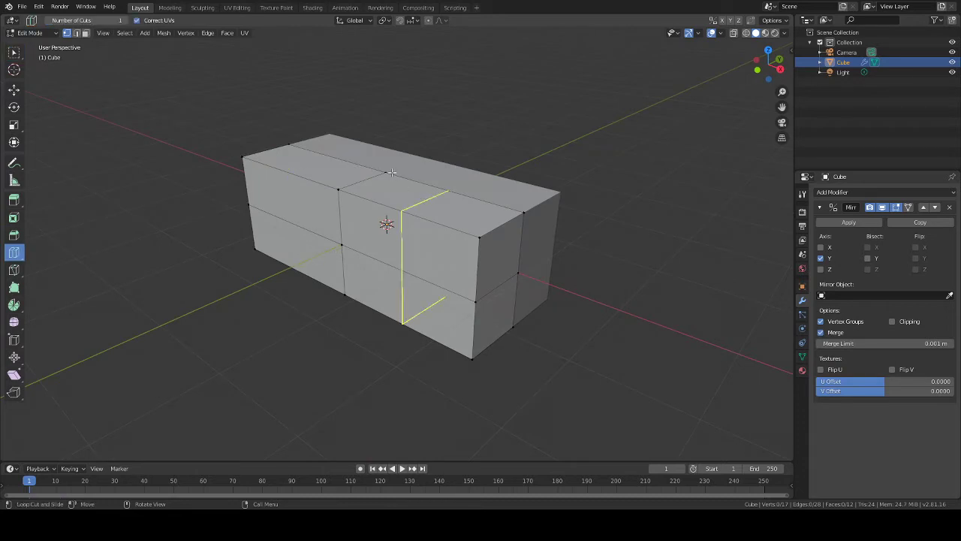
click(496, 221)
middle_drag(444, 150, 616, 193)
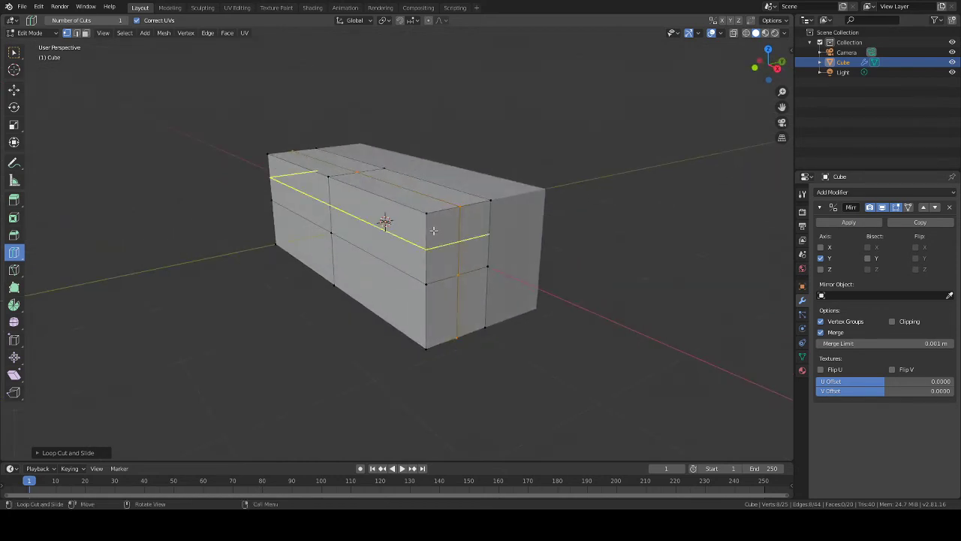
click(453, 304)
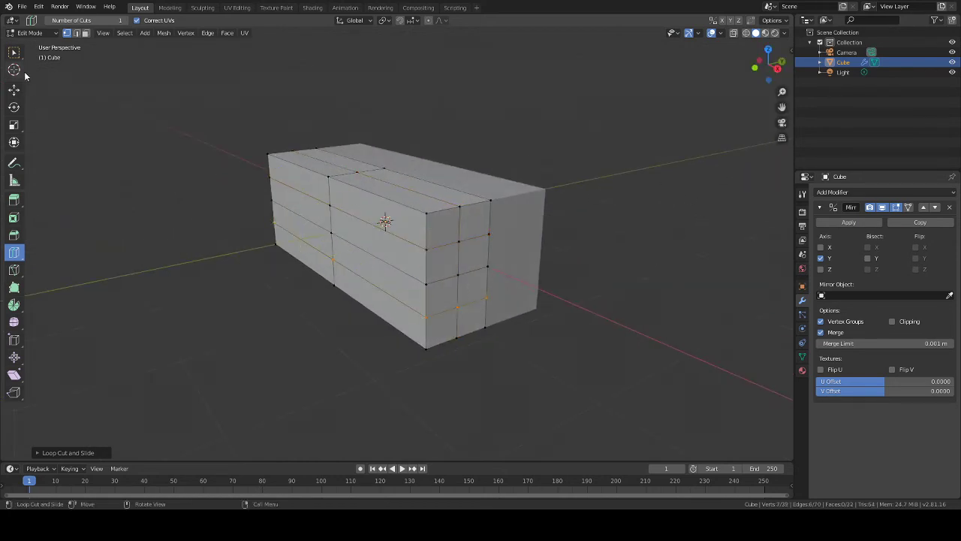
click(388, 225)
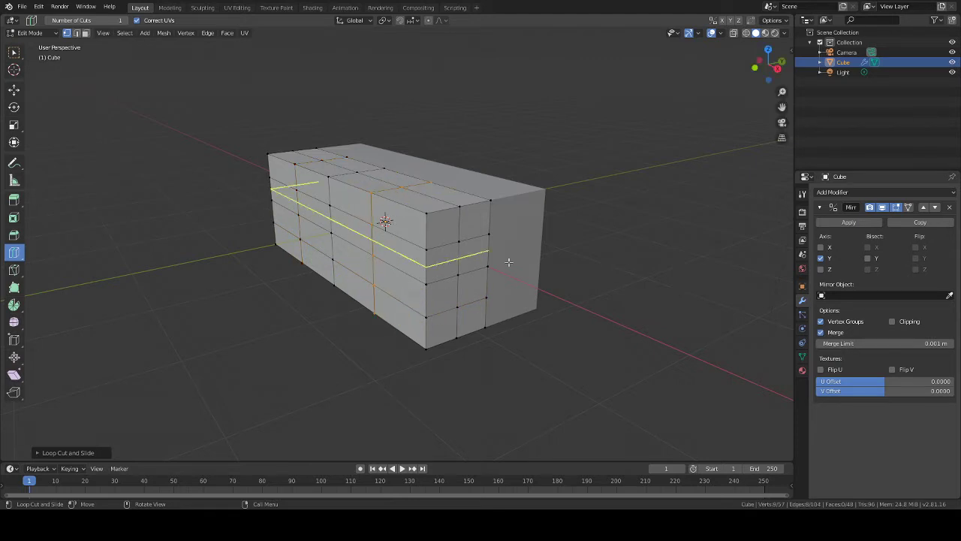
middle_drag(509, 262, 658, 232)
click(13, 52)
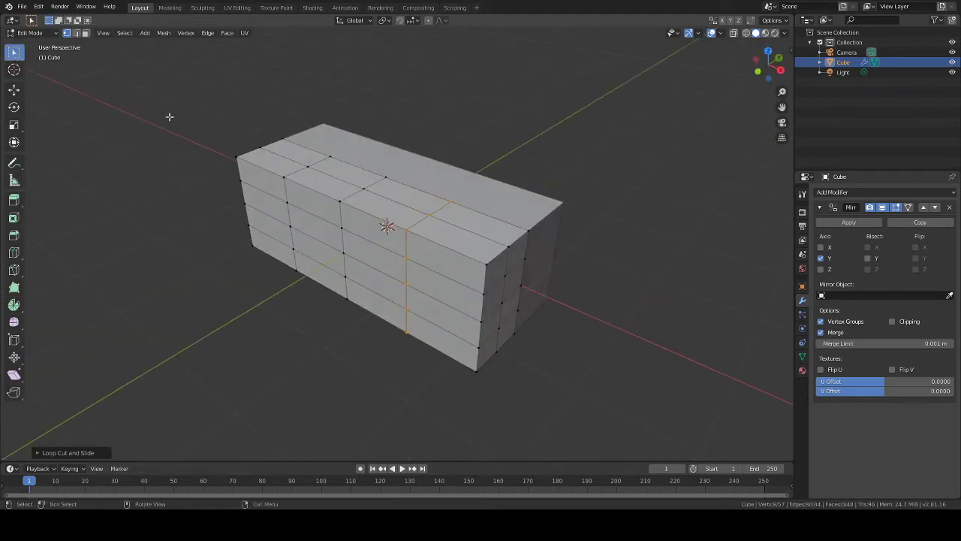
middle_drag(629, 178, 600, 169)
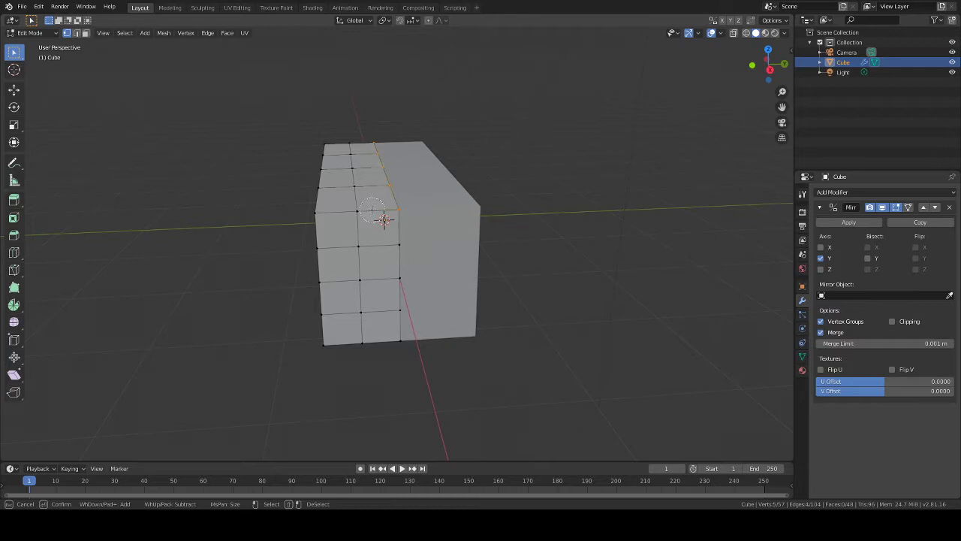
Step: Select the top strip of faces and circle-select the top-left vertices
alt+click(353, 140)
key(c)
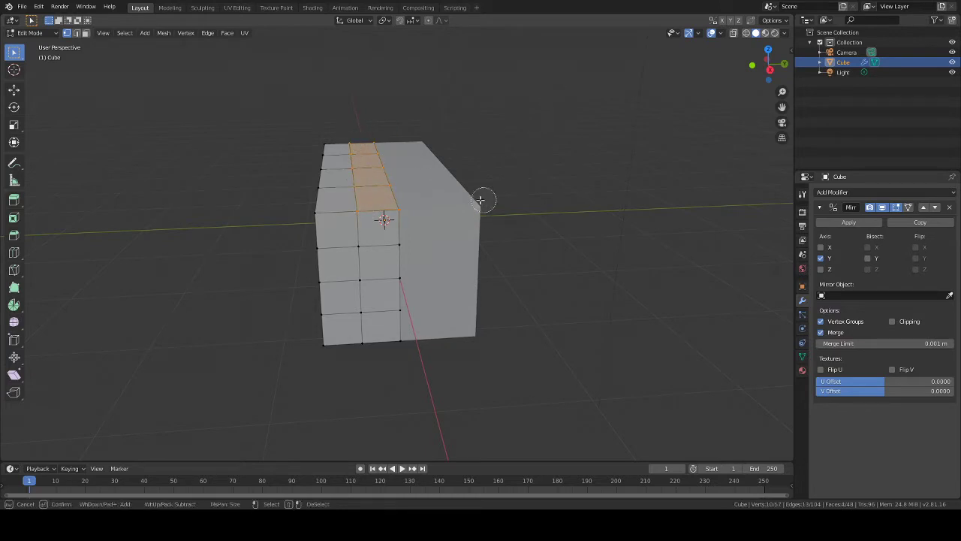
scroll(211, 131, down, 3)
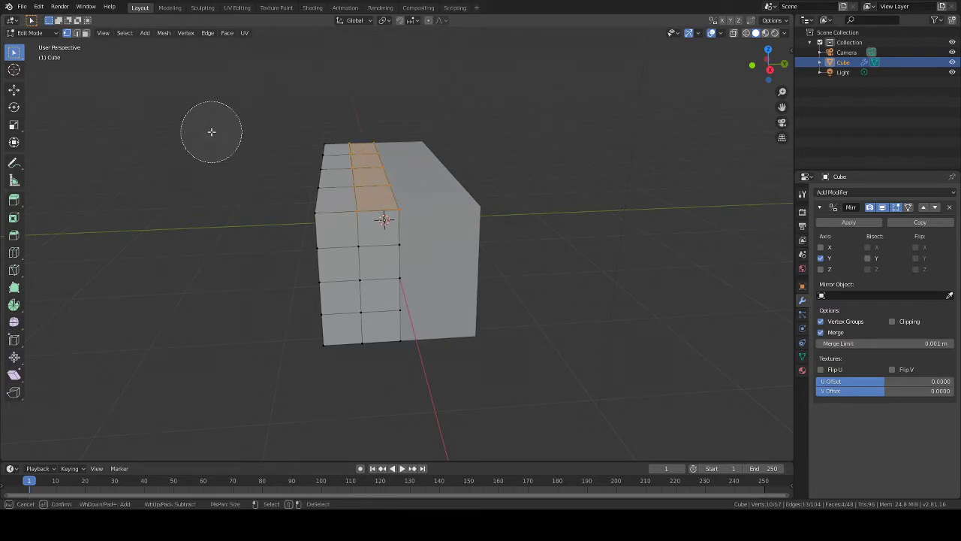
scroll(210, 130, up, 5)
scroll(217, 129, down, 3)
scroll(219, 139, up, 3)
scroll(219, 139, down, 3)
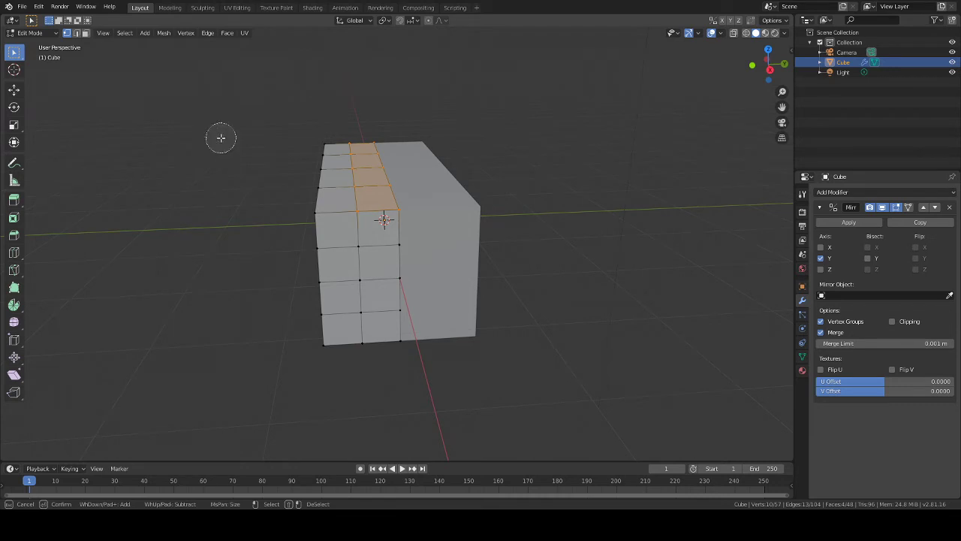
scroll(219, 137, up, 3)
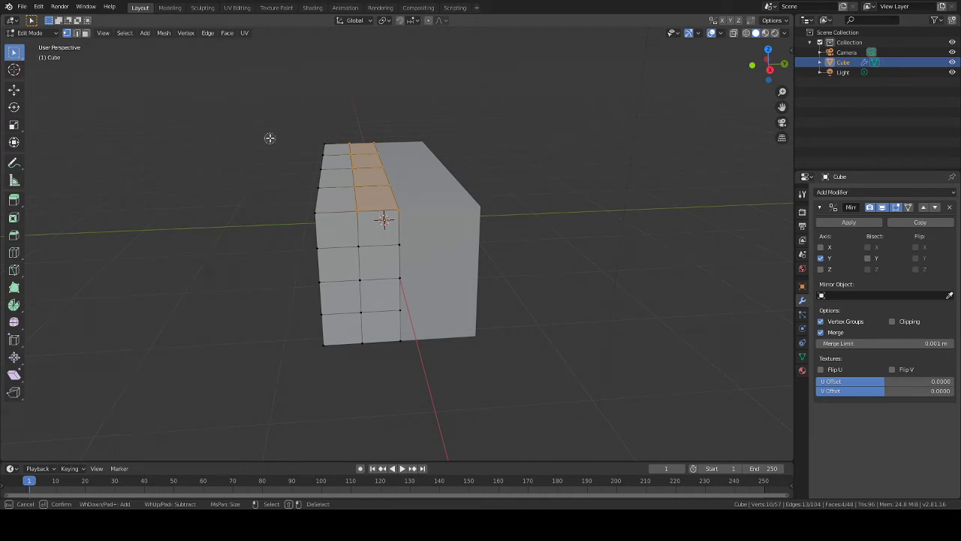
scroll(270, 138, down, 3)
scroll(260, 155, up, 2)
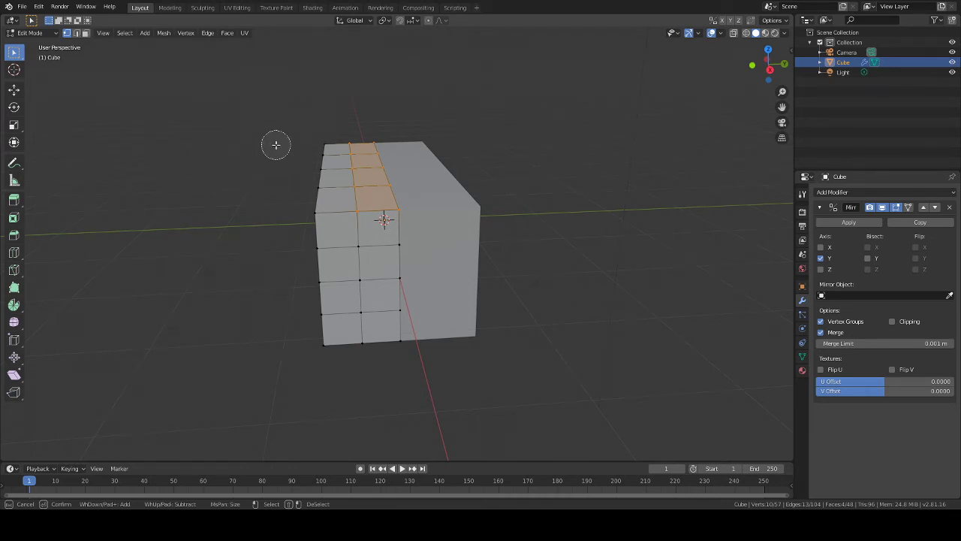
scroll(276, 144, up, 3)
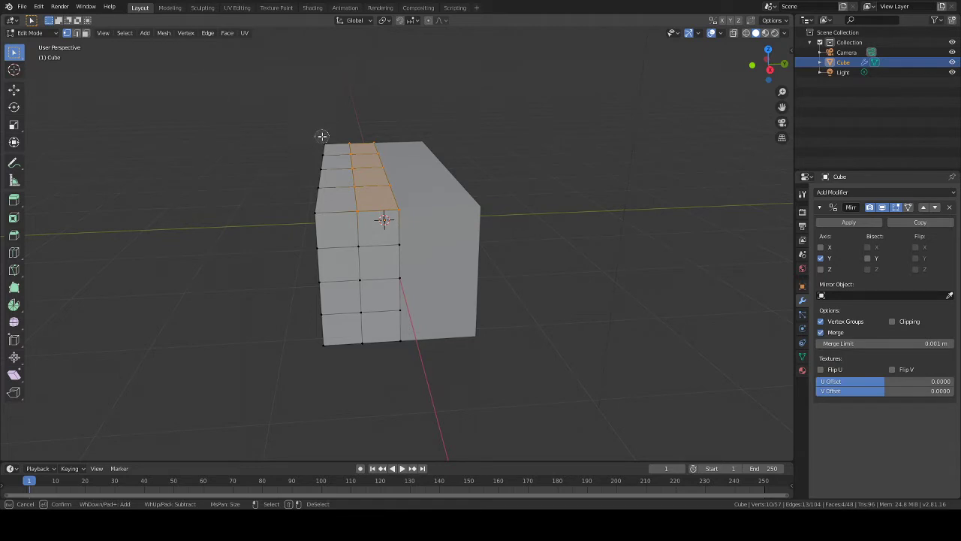
drag(321, 136, 319, 169)
scroll(281, 156, up, 1)
scroll(275, 150, down, 2)
middle_drag(325, 145, 322, 170)
right_click(525, 156)
Step: Add the left-edge vertices to the selection with circle select
middle_drag(518, 206, 705, 182)
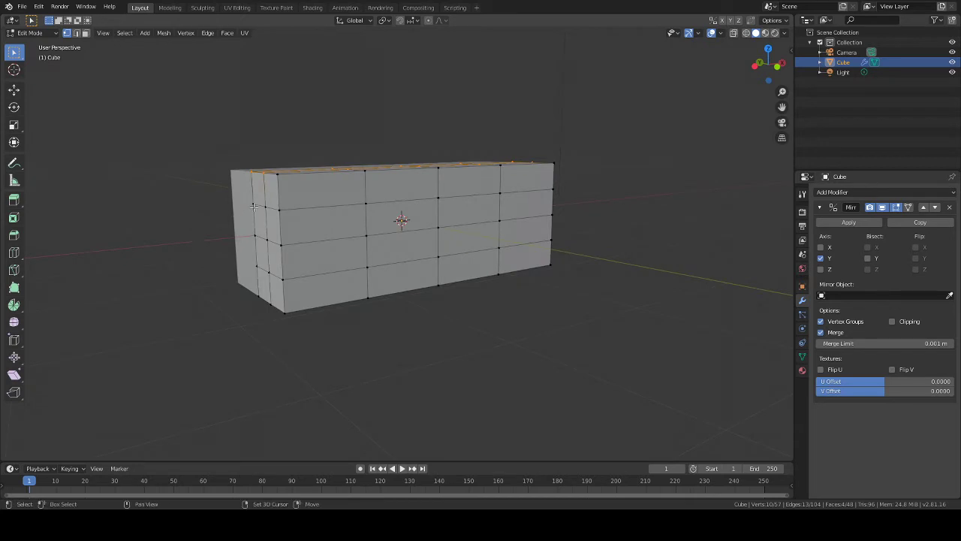
key(c)
click(256, 206)
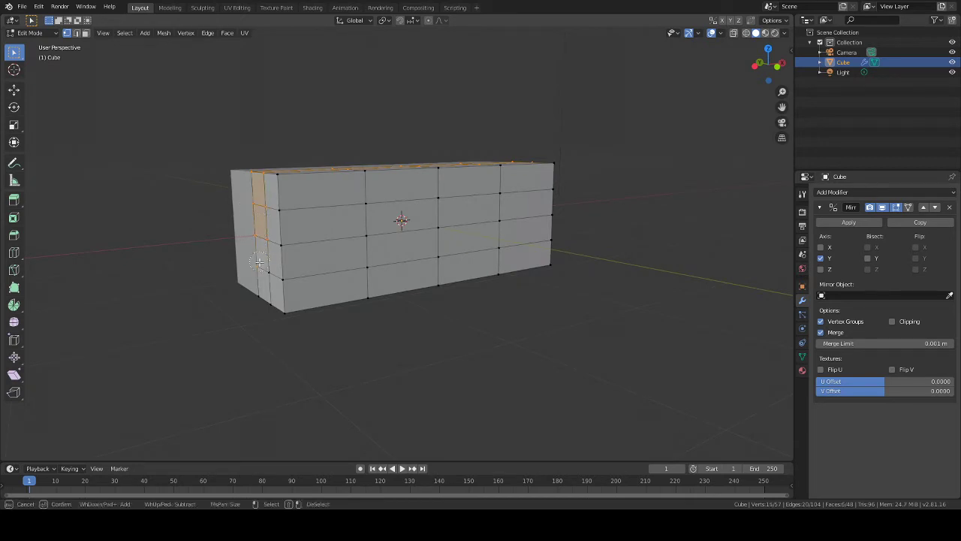
click(263, 294)
right_click(606, 306)
Step: Add the middle underside column and leftmost side column of faces to the selection
middle_drag(607, 306, 348, 236)
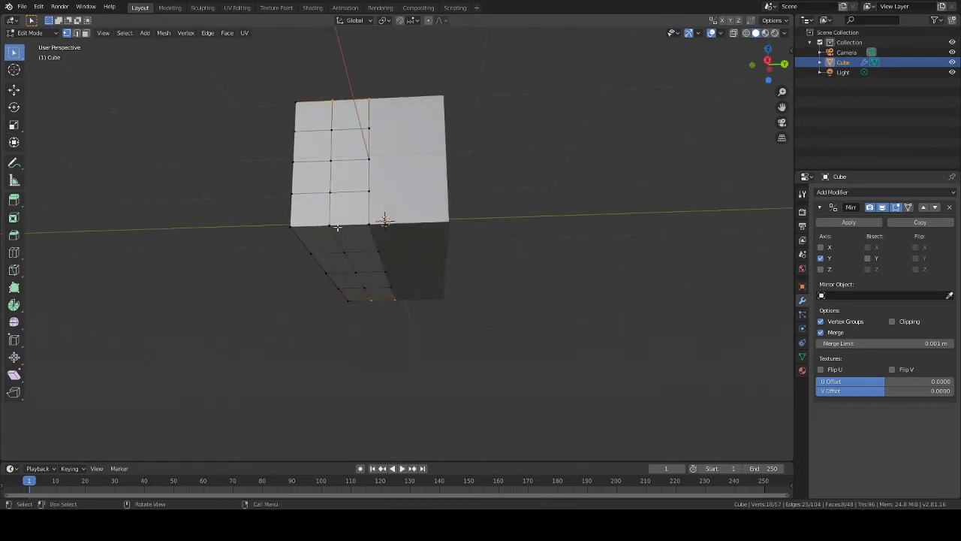
key(c)
click(316, 103)
mouse_move(352, 217)
mouse_down()
mouse_move(377, 121)
mouse_move(347, 132)
mouse_move(334, 224)
mouse_move(367, 226)
mouse_move(357, 226)
mouse_move(353, 252)
mouse_move(381, 284)
mouse_move(376, 247)
mouse_move(473, 289)
mouse_up()
mouse_move(474, 290)
middle_down()
mouse_move(524, 283)
mouse_move(562, 303)
middle_up()
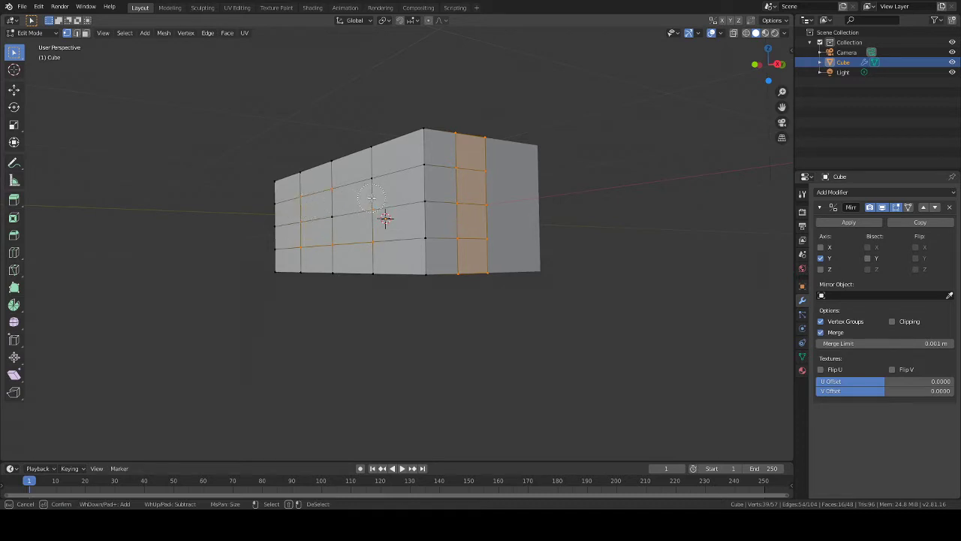
drag(309, 223, 275, 223)
drag(406, 223, 430, 227)
right_click(690, 252)
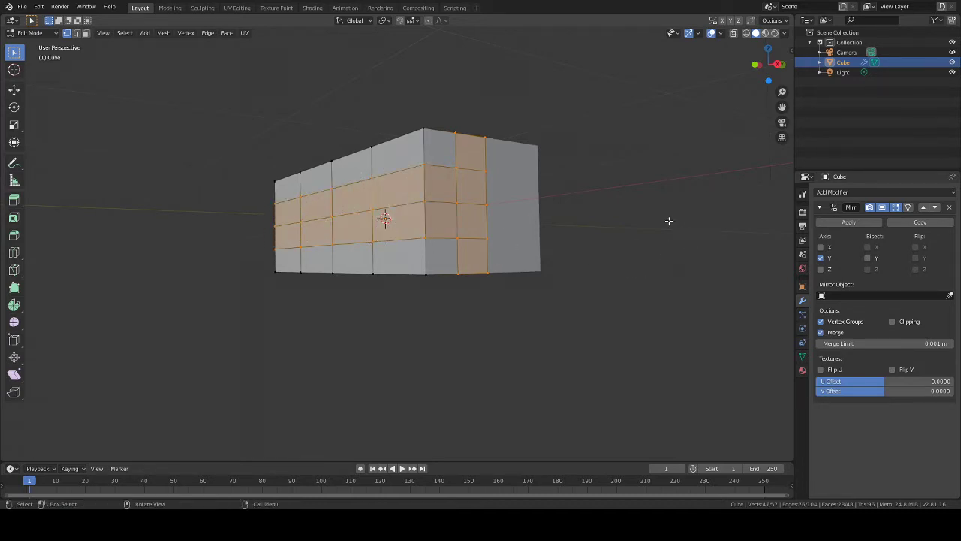
mouse_move(689, 252)
middle_down()
mouse_move(620, 248)
mouse_move(653, 221)
mouse_move(631, 208)
mouse_move(624, 223)
mouse_move(643, 238)
middle_up()
Step: Scale up the selected middle faces to bulge the body outward
key(s)
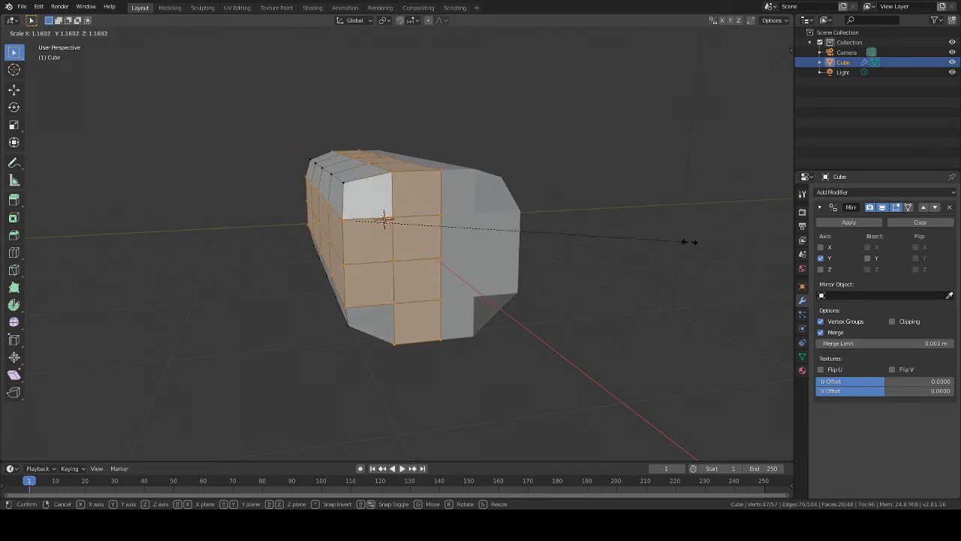
click(685, 240)
middle_drag(583, 260, 424, 160)
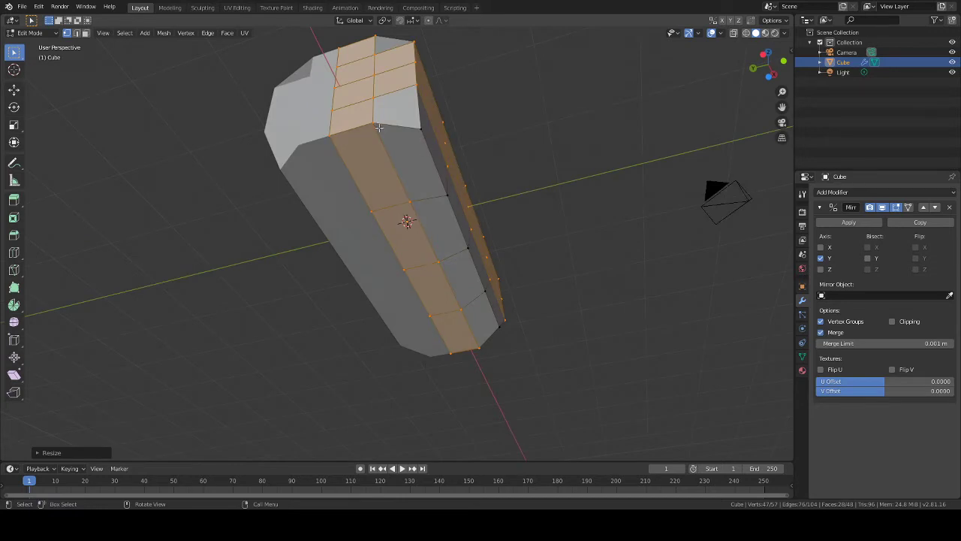
middle_drag(379, 128, 503, 123)
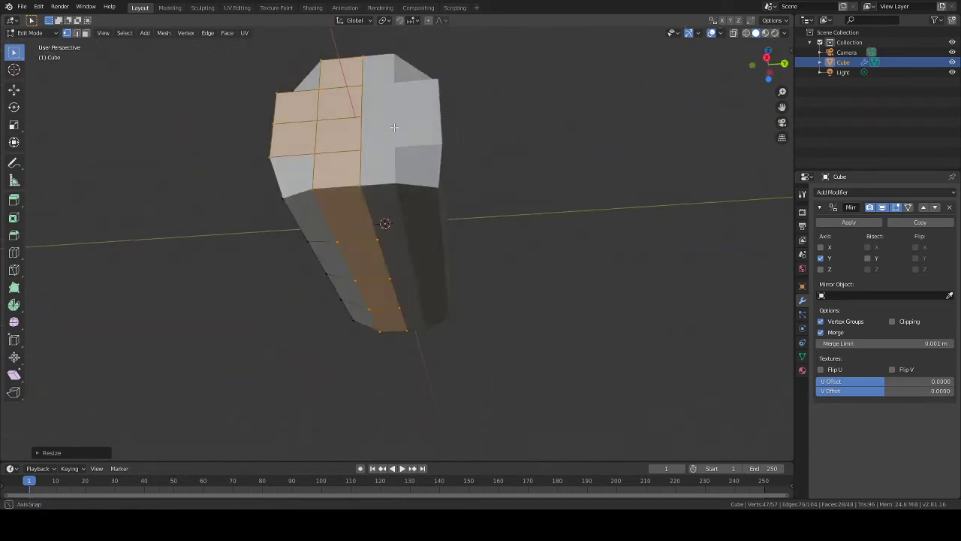
middle_drag(394, 127, 388, 50)
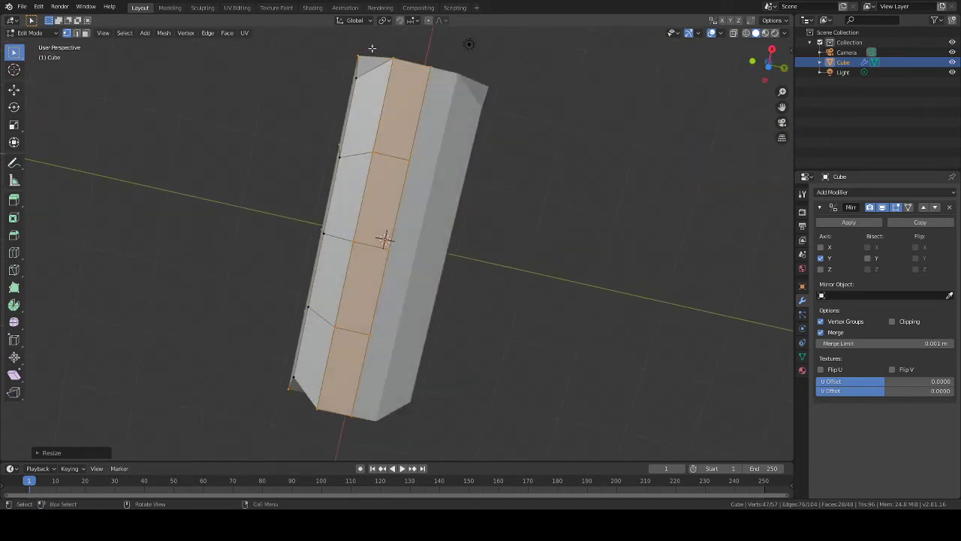
click(390, 55)
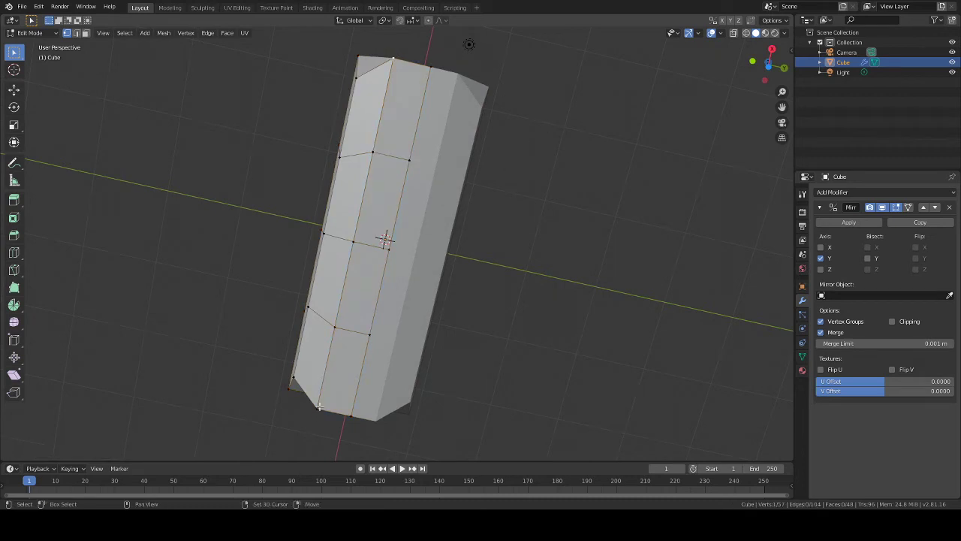
middle_drag(588, 212, 601, 316)
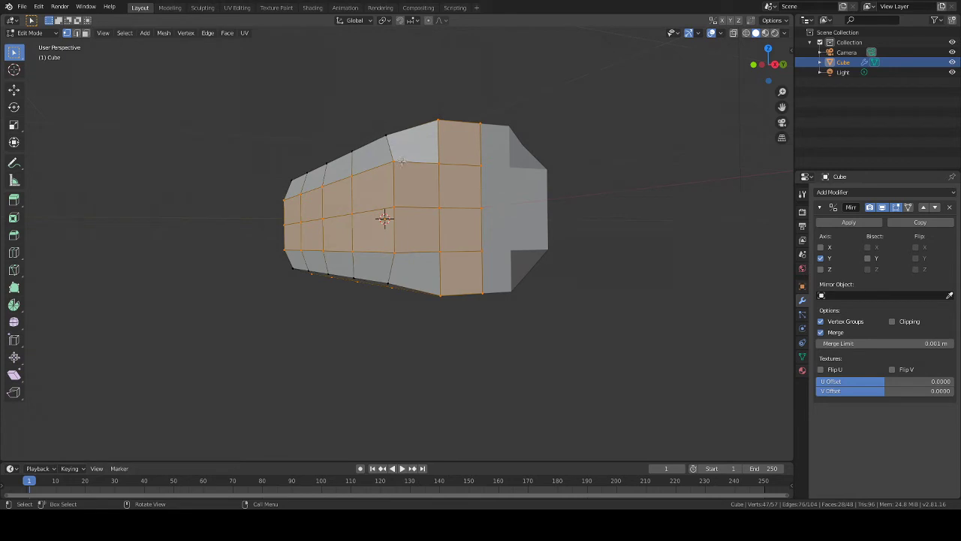
middle_drag(402, 163, 598, 208)
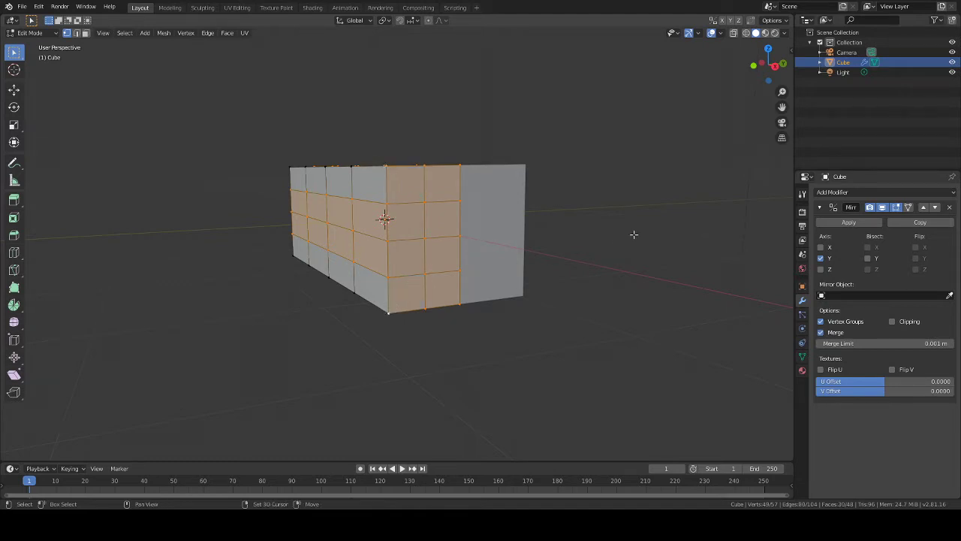
middle_drag(630, 234, 700, 236)
Step: Widen the selected faces by scaling them along X
key(s)
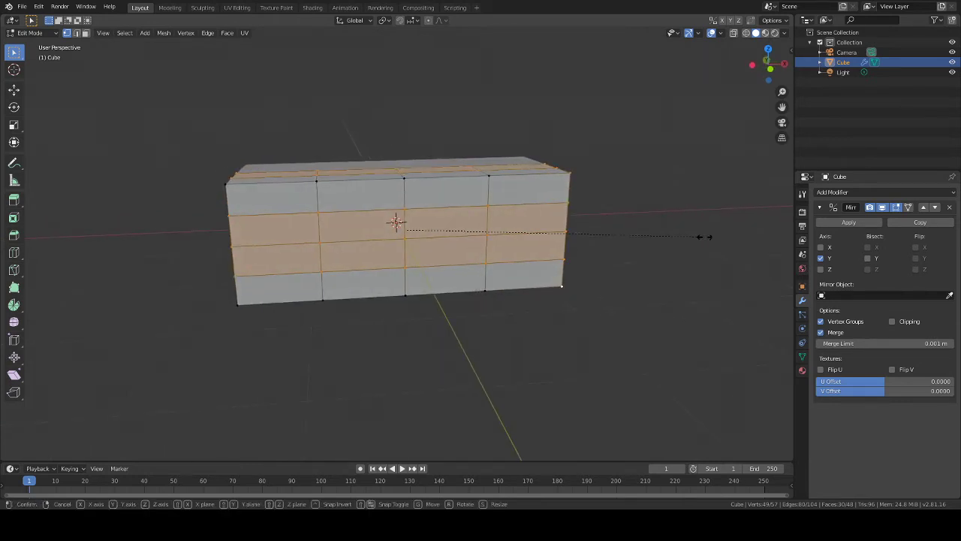
key(x)
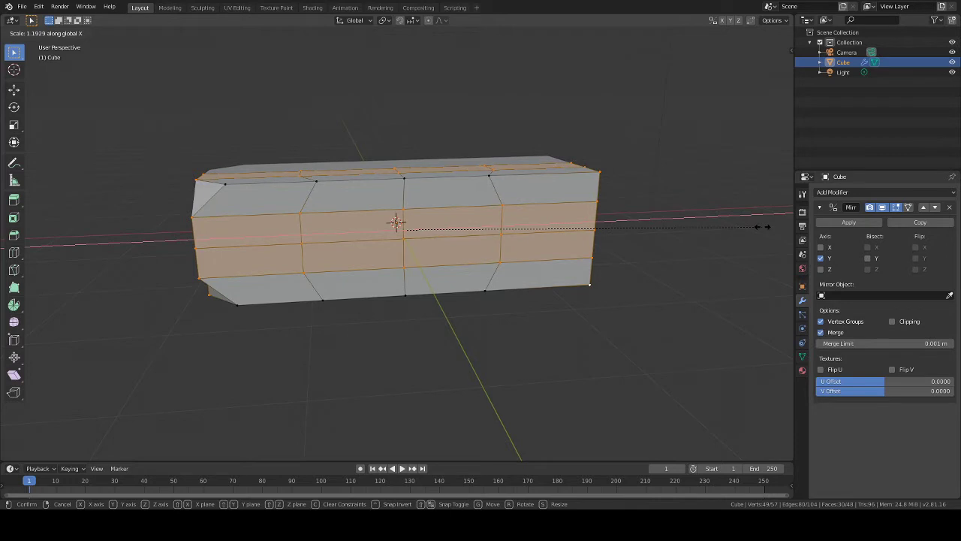
click(760, 226)
middle_drag(760, 226, 393, 204)
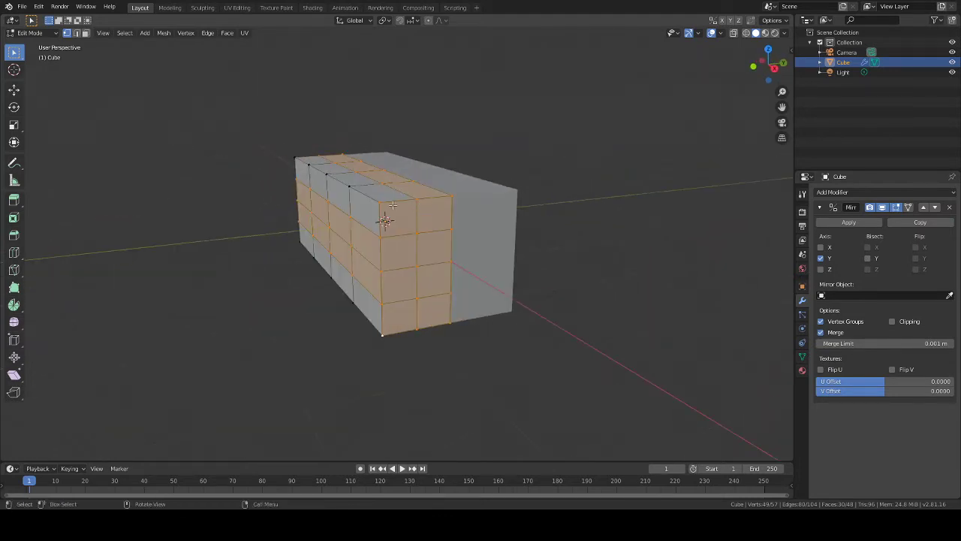
middle_drag(573, 205, 694, 193)
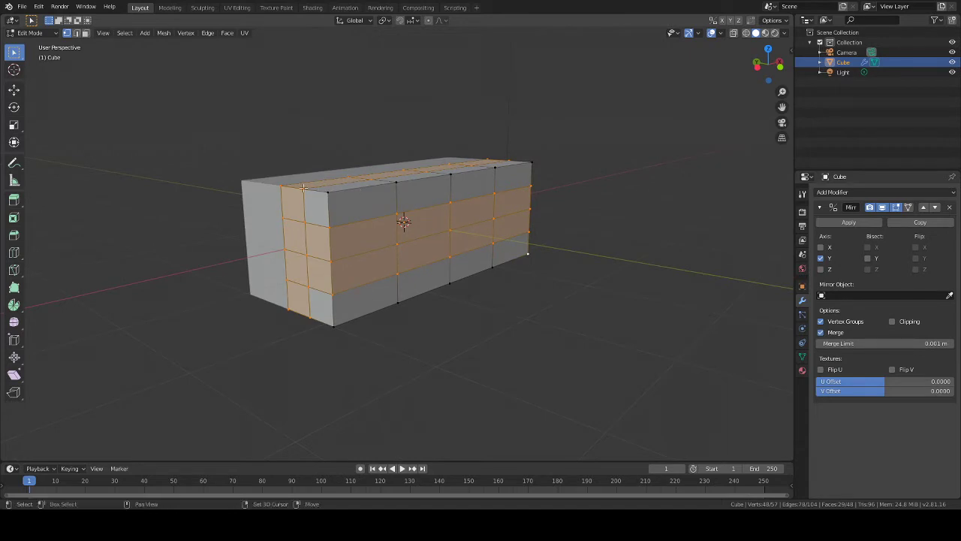
middle_drag(282, 188, 546, 227)
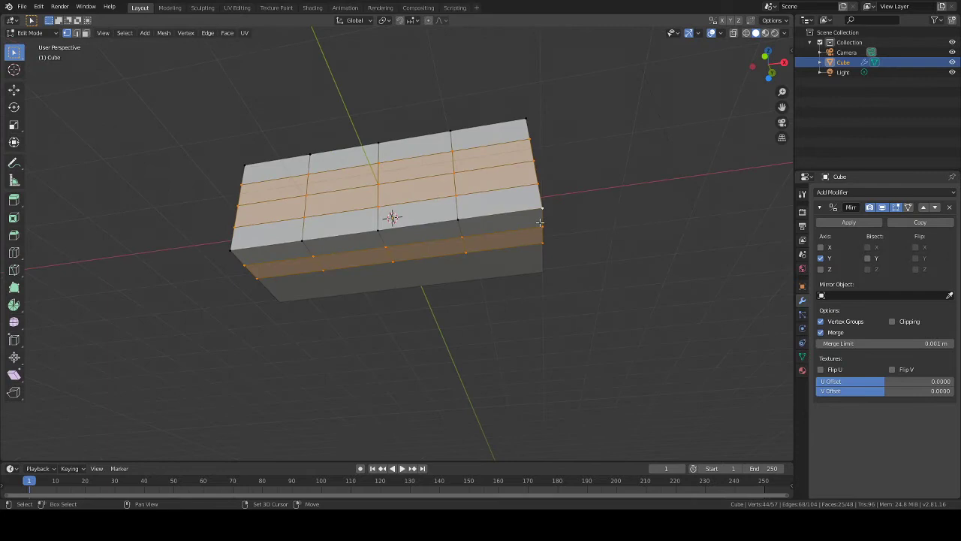
Step: Deselect the outer faces of the strips and enlarge the remaining selection
ctrl+drag(540, 223, 490, 250)
ctrl+drag(249, 265, 264, 272)
middle_drag(688, 148, 725, 192)
key(s)
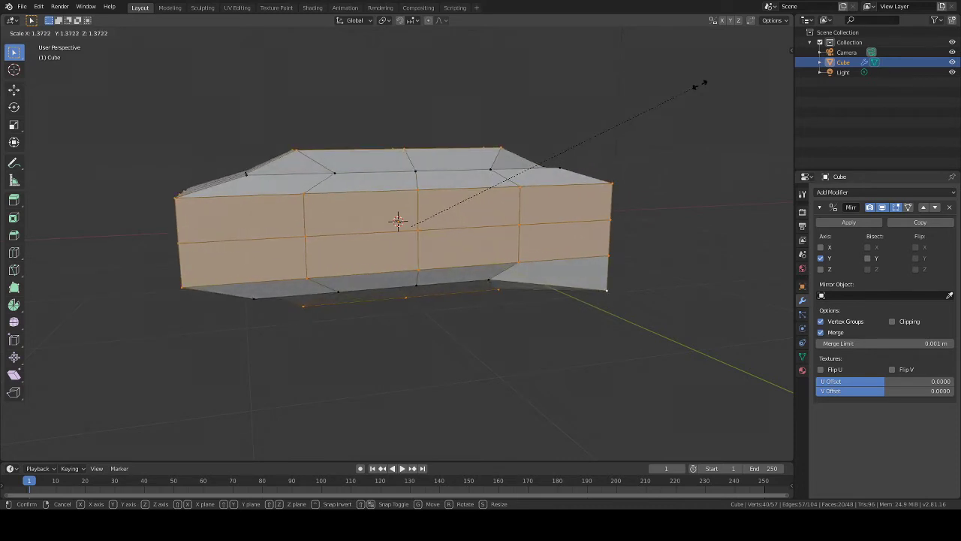
key(Escape)
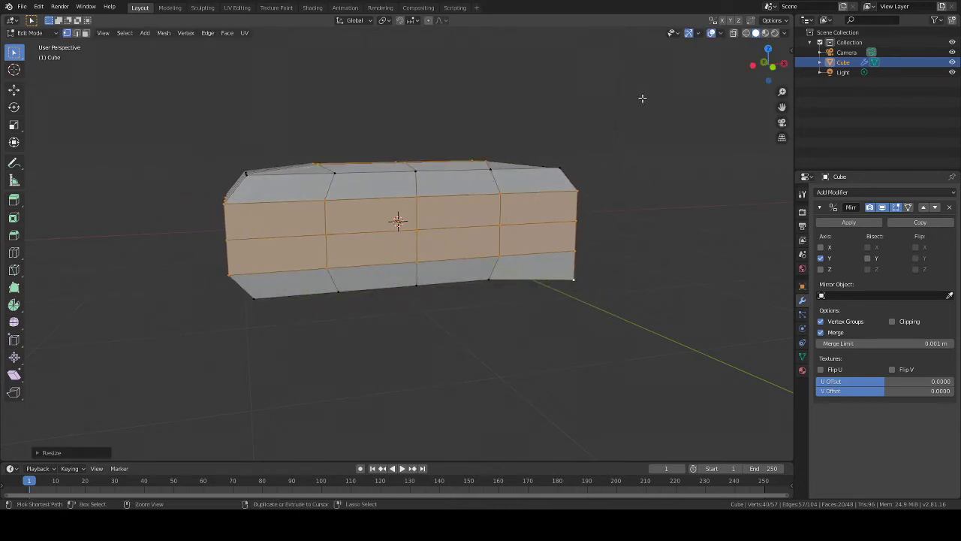
middle_drag(641, 97, 617, 99)
key(s)
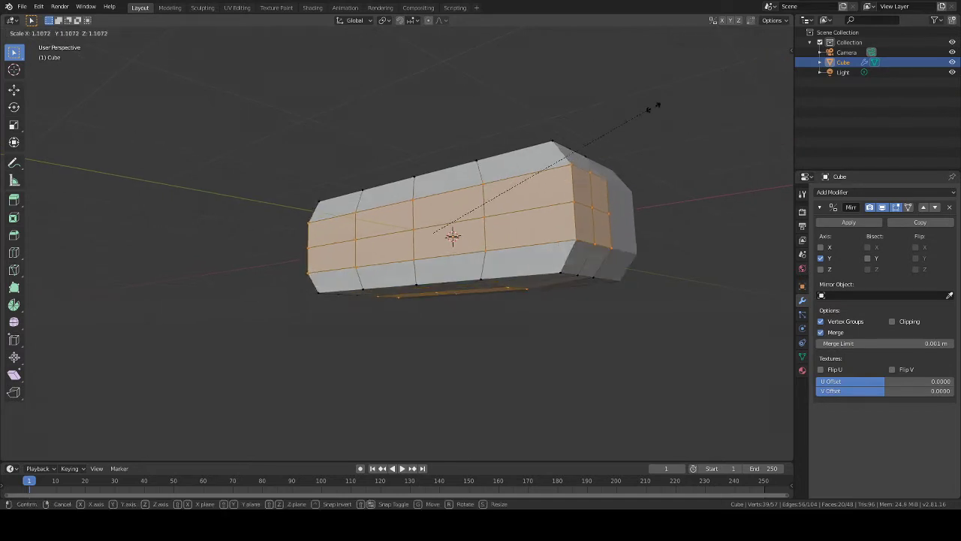
click(691, 94)
middle_drag(449, 60, 481, 108)
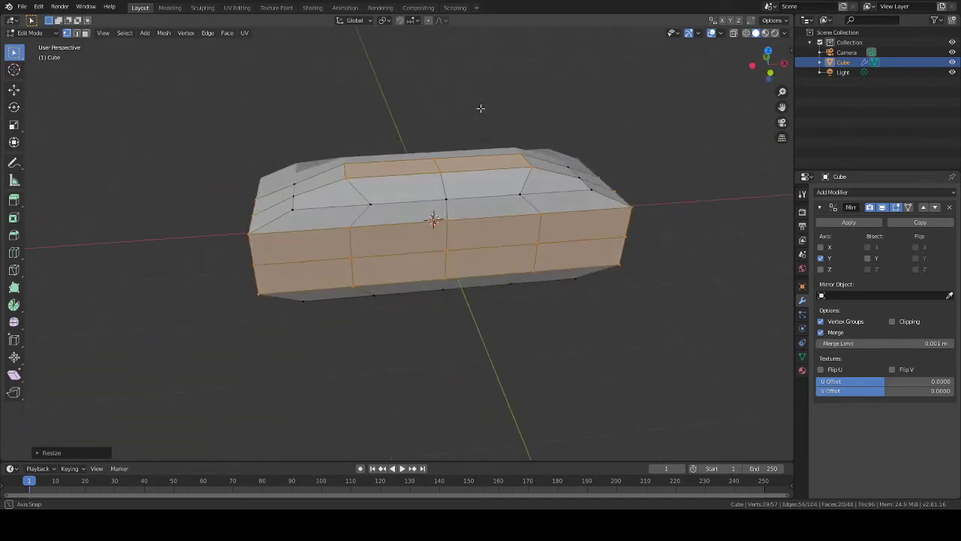
Step: Undo the scaling so the body returns to a plain box
key(ctrl+z)
key(ctrl+shift+z)
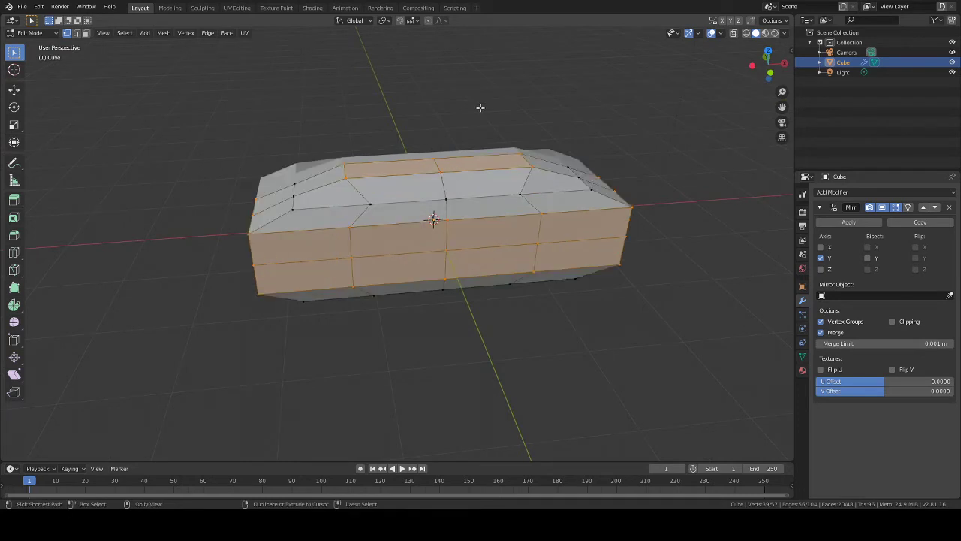
key(ctrl+z)
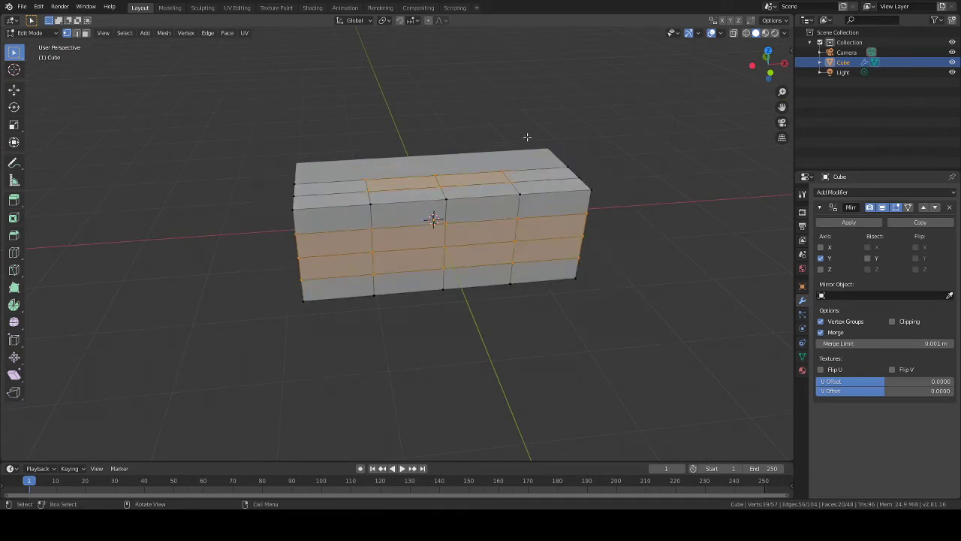
Step: Select the end edge loop and scale it about 1.31 along X to taper the ends
middle_drag(526, 137, 513, 182)
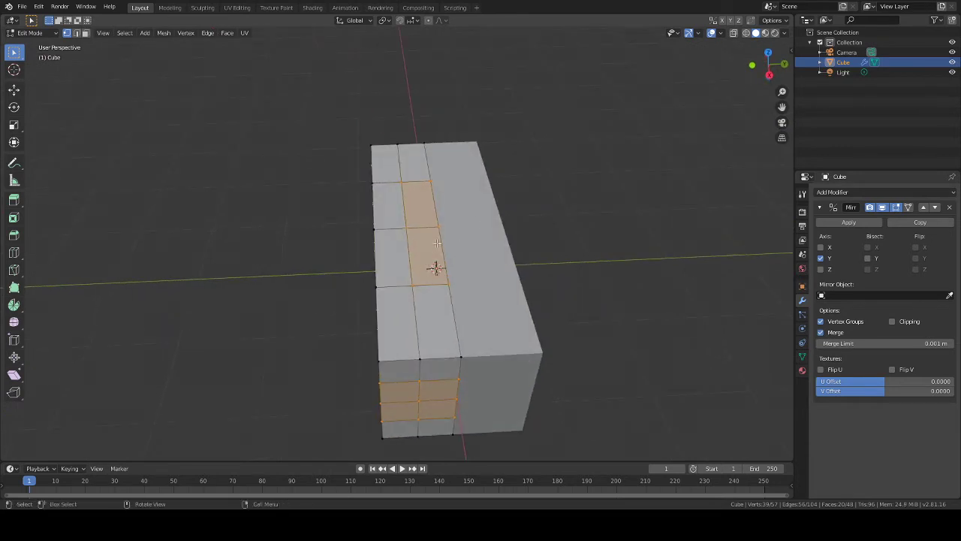
key(alt+a)
alt+click(406, 215)
middle_drag(547, 177, 565, 208)
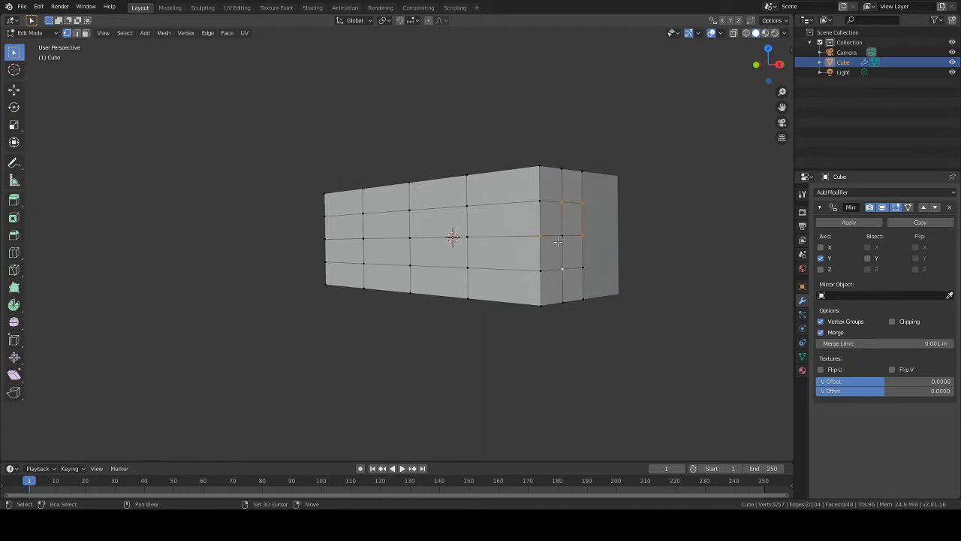
middle_drag(314, 212, 351, 223)
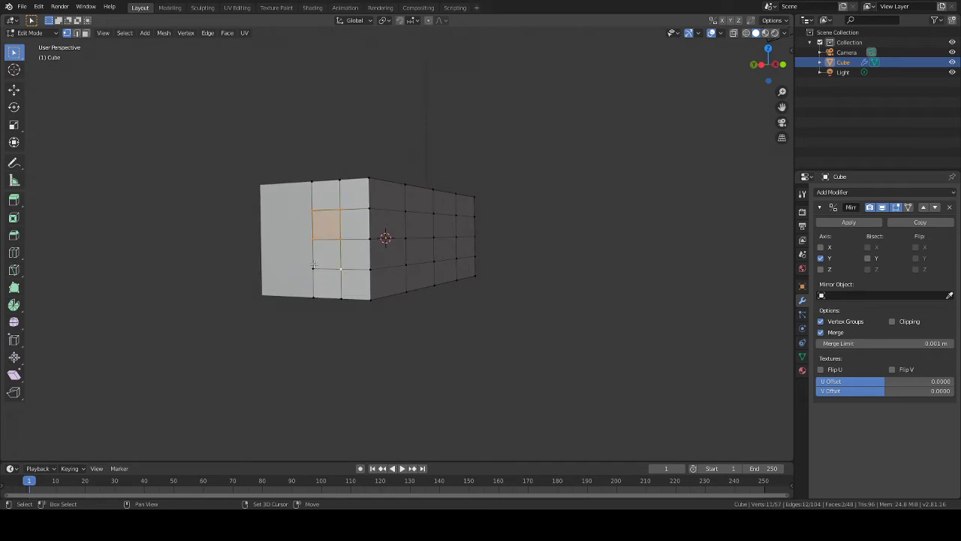
middle_drag(314, 264, 447, 211)
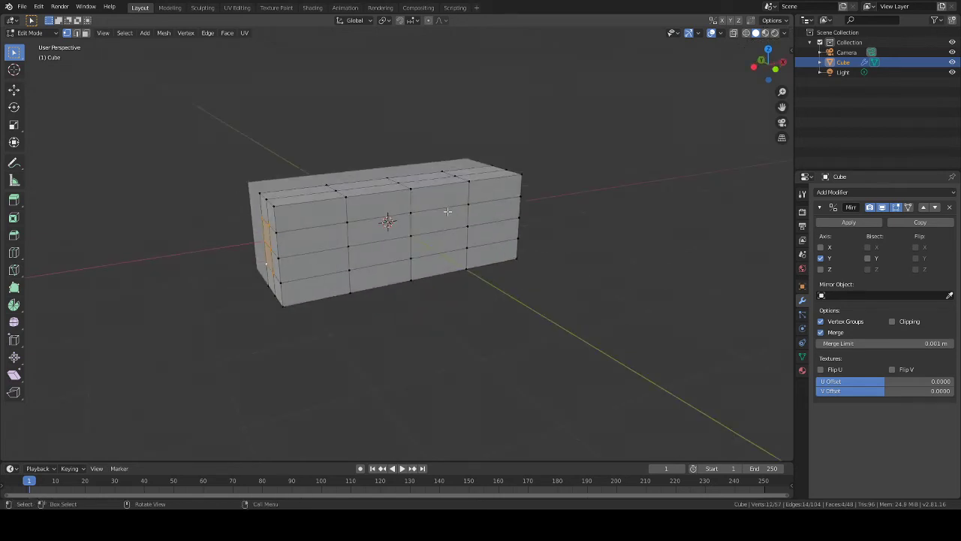
key(s)
key(x)
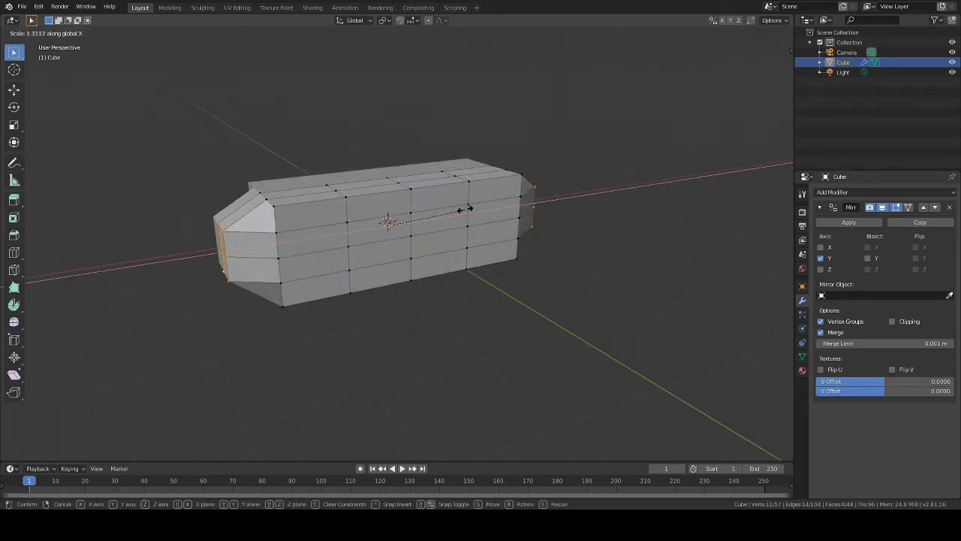
click(468, 208)
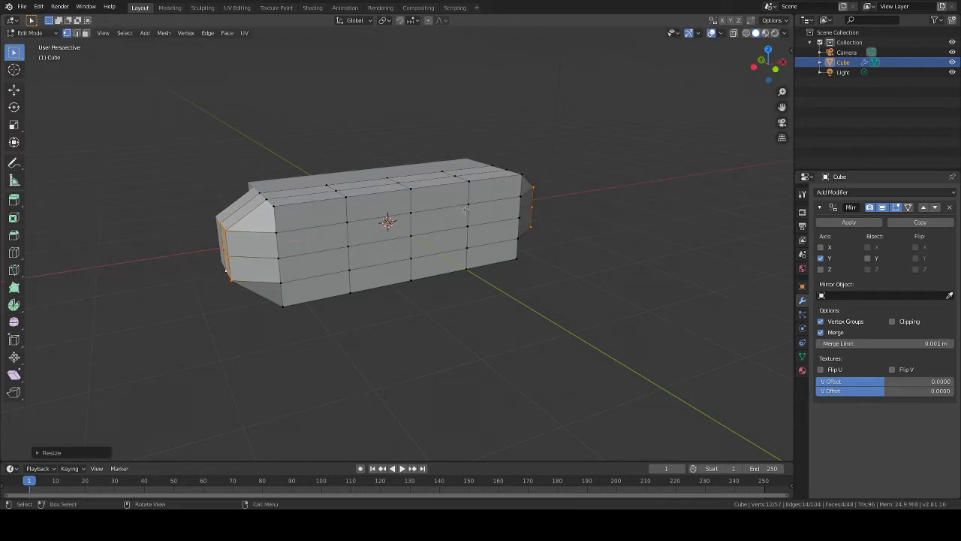
middle_drag(468, 209, 526, 300)
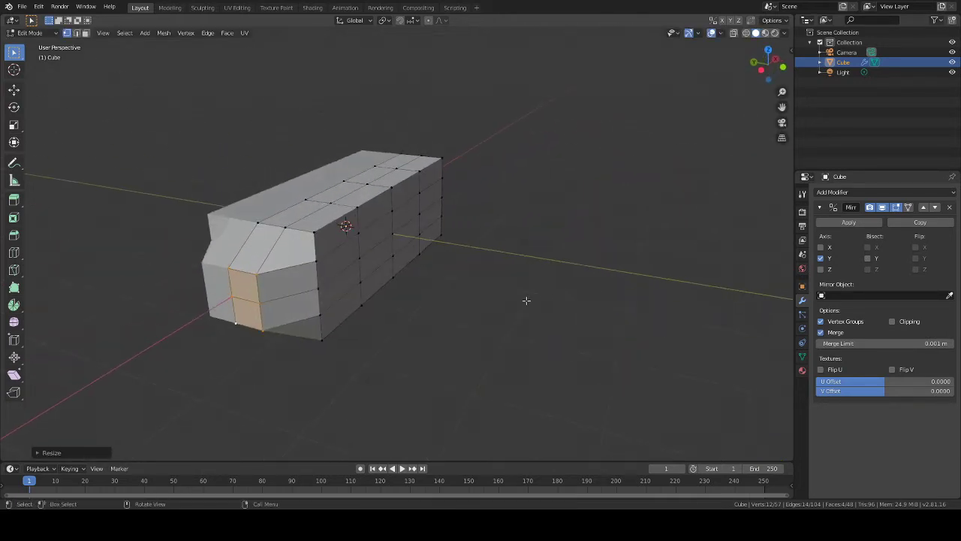
Step: Select the side faces at the body's end and extend them along Y
click(327, 263)
click(359, 261)
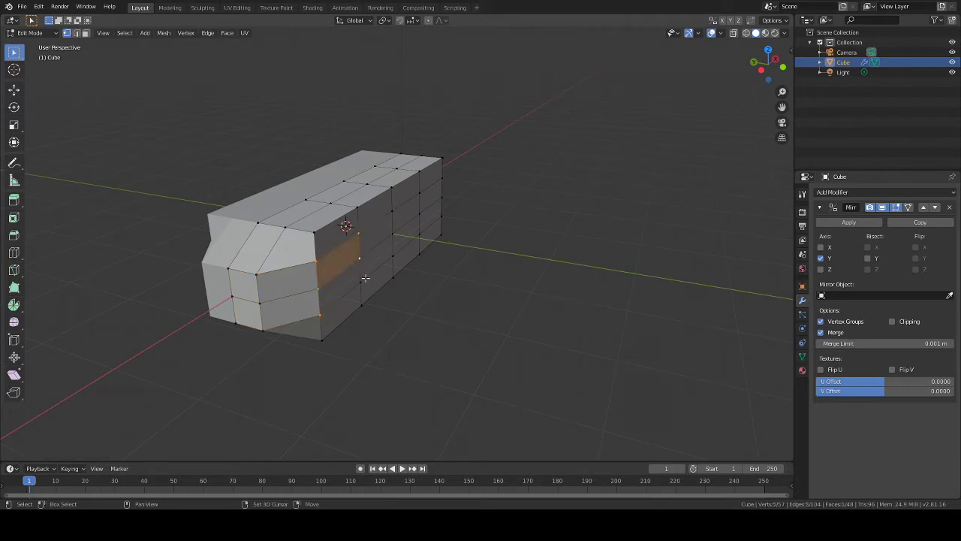
shift+click(368, 264)
shift+click(390, 216)
shift+click(395, 243)
shift+click(419, 229)
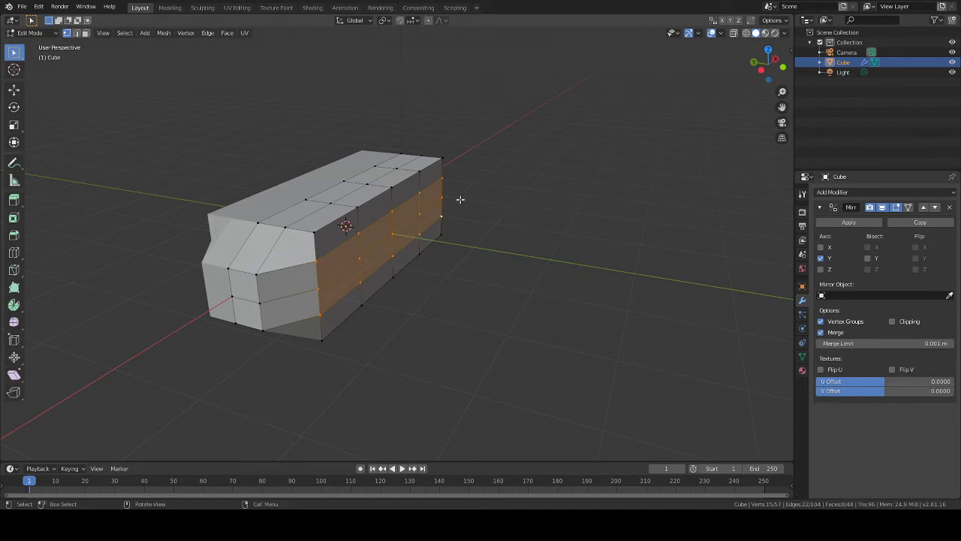
middle_drag(460, 199, 514, 189)
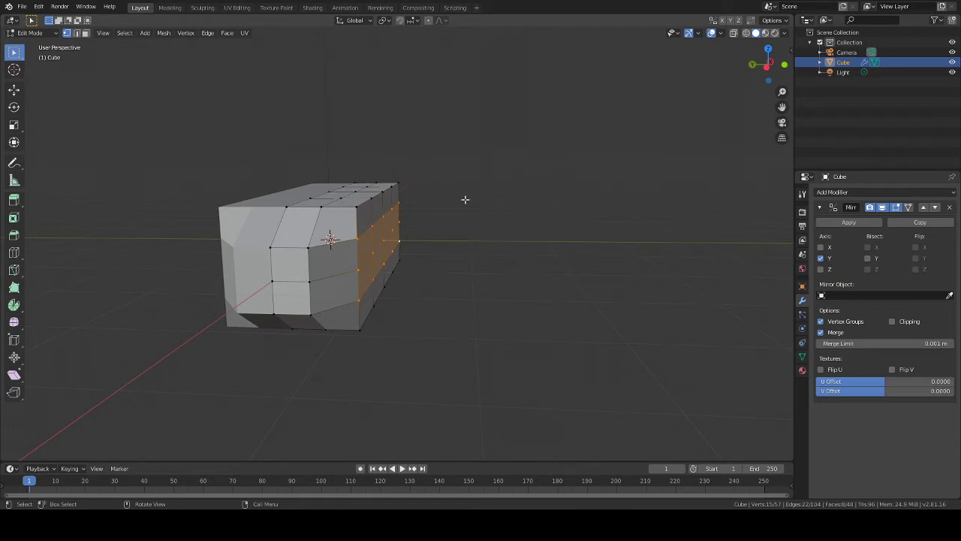
key(g)
key(y)
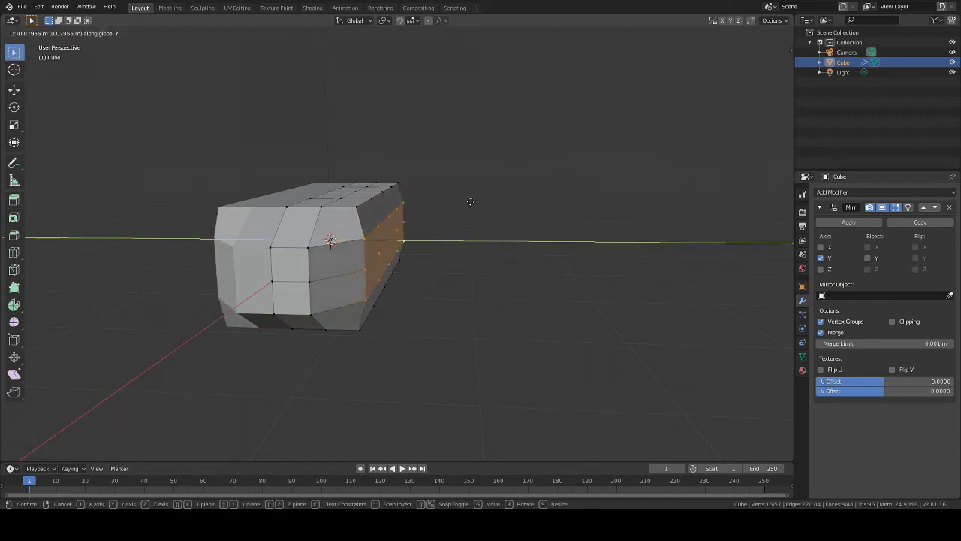
click(474, 203)
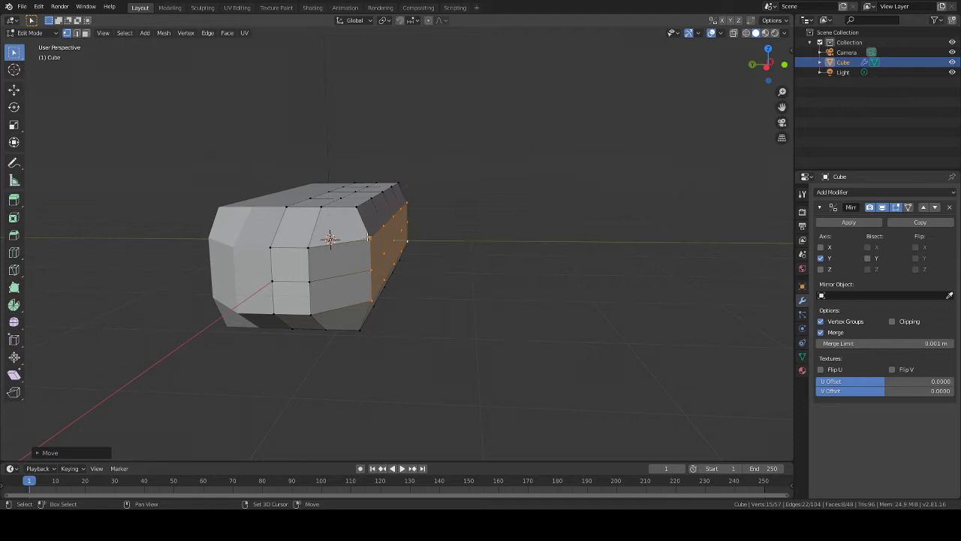
Step: Select the middle end vertices and move them about 0.1 along Y
key(c)
mouse_move(368, 237)
middle_down()
mouse_move(403, 205)
mouse_move(412, 263)
mouse_move(395, 283)
middle_up()
key(Escape)
middle_drag(504, 230, 453, 243)
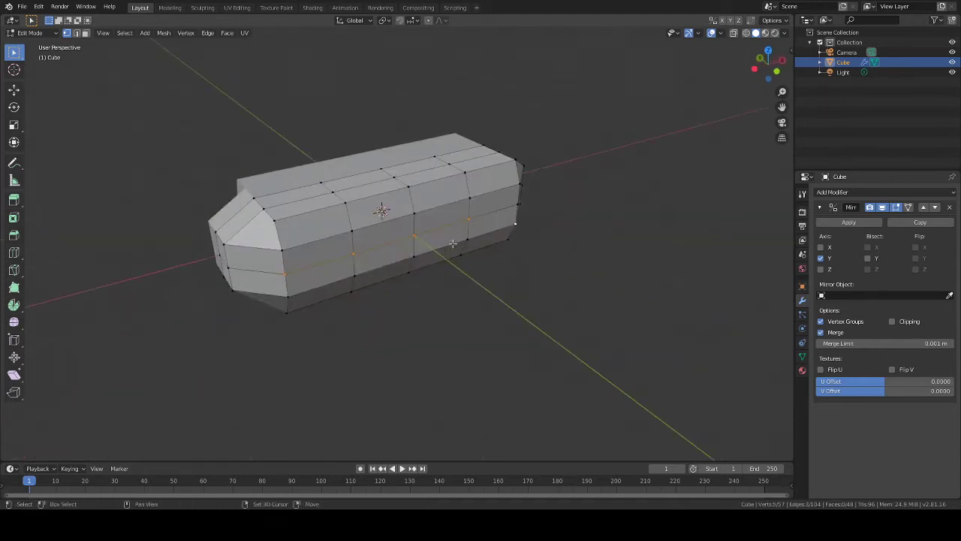
shift+click(515, 205)
middle_drag(606, 258, 575, 246)
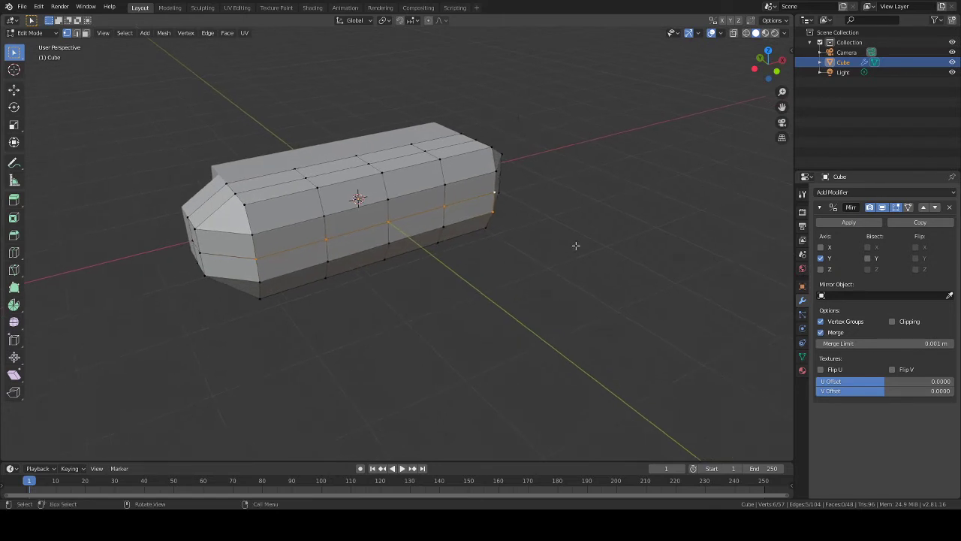
shift+click(494, 210)
middle_drag(493, 209, 682, 197)
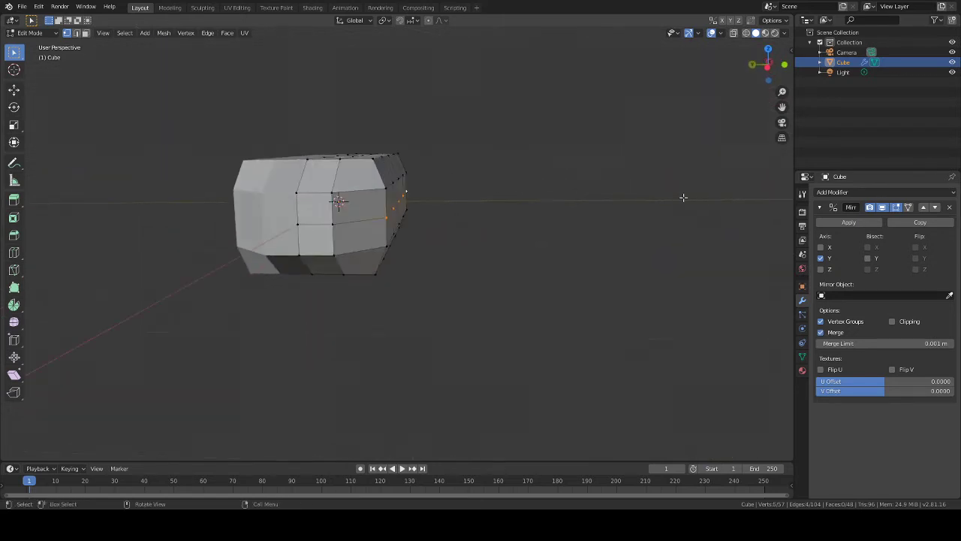
key(g)
key(y)
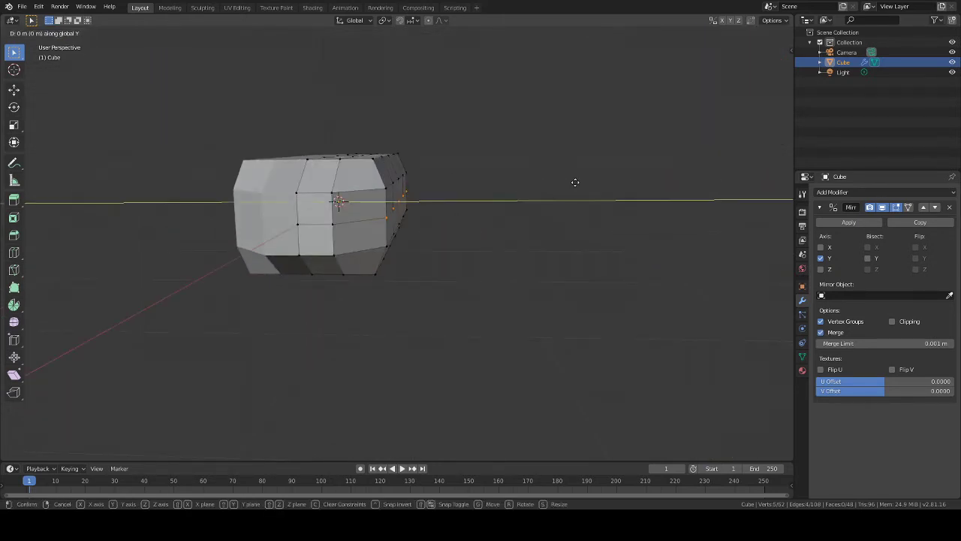
click(579, 183)
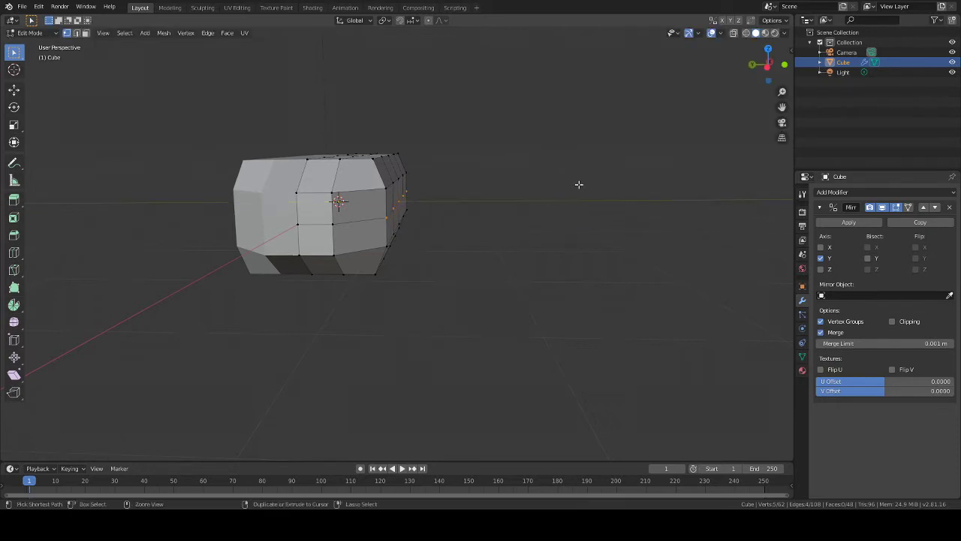
Step: Try a further Y move and a Subdivide on the end edges, then undo it
key(g)
key(y)
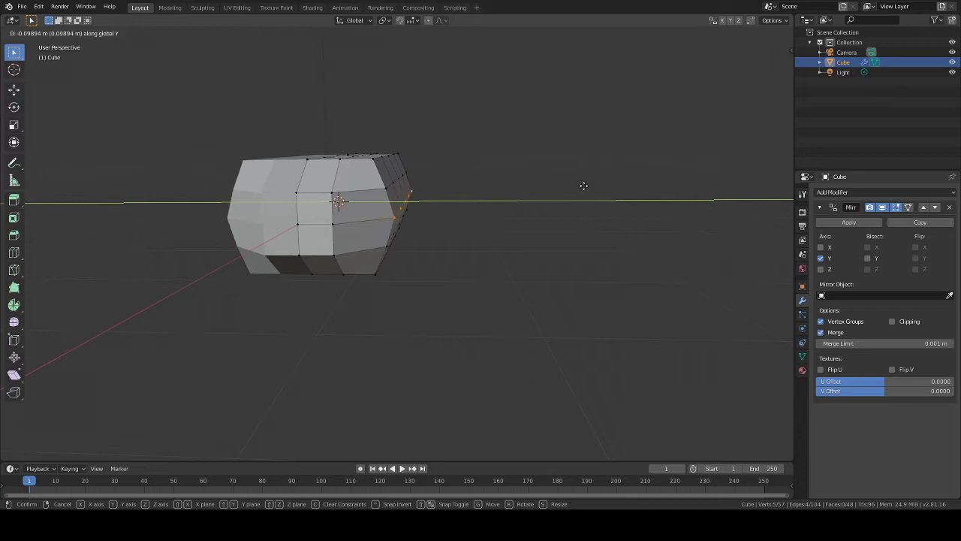
right_click(583, 187)
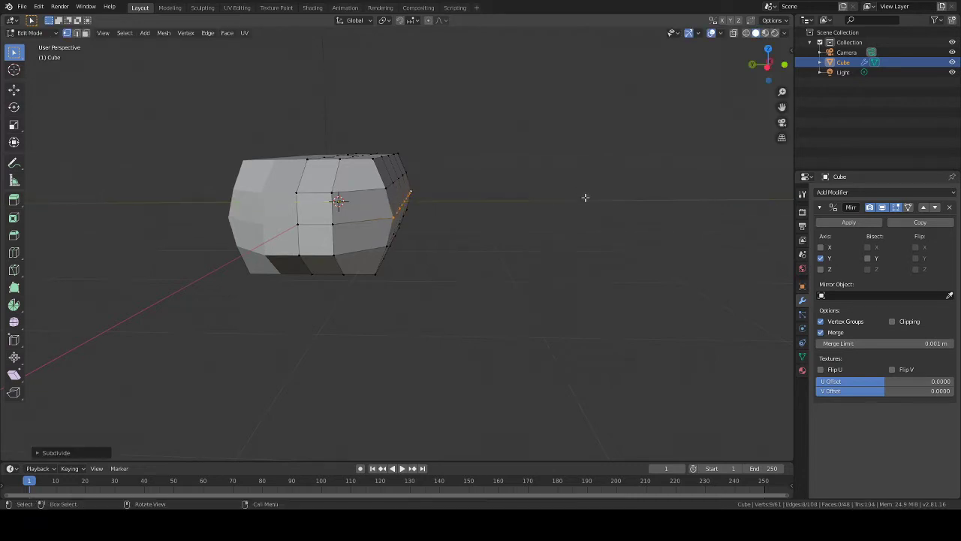
middle_drag(584, 194, 439, 220)
key(ctrl+z)
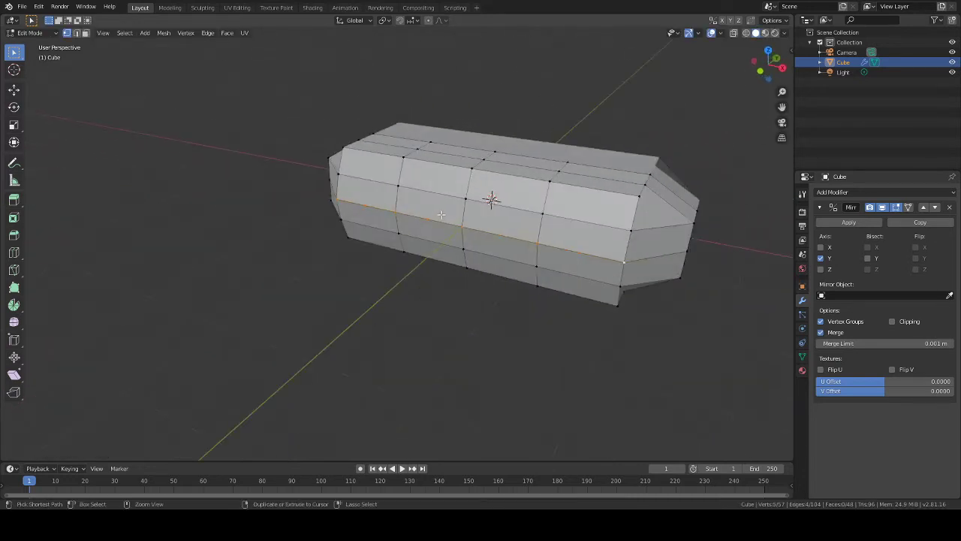
Step: Scale the bottom vertices to about 0.83 along X so the underside tucks inward
middle_drag(605, 158, 691, 238)
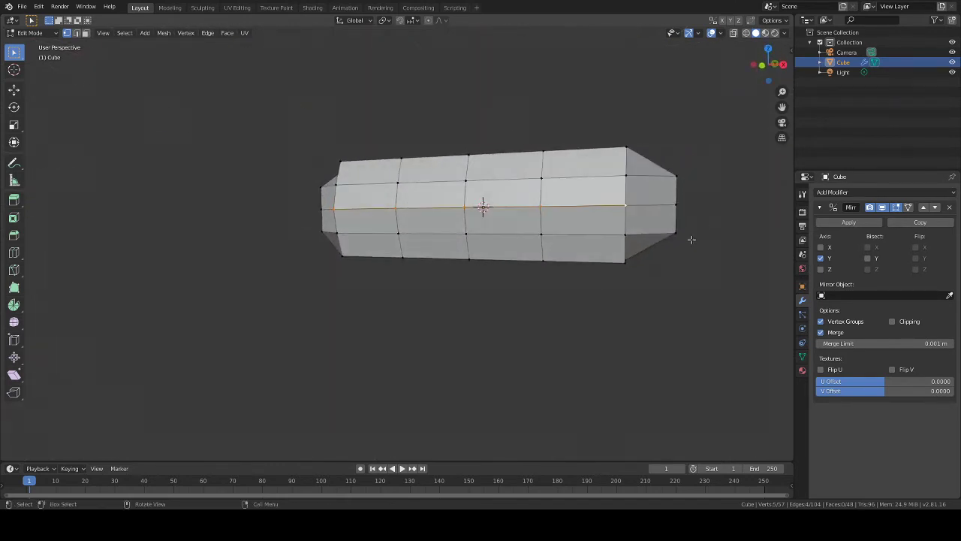
middle_drag(622, 262, 717, 266)
middle_drag(338, 258, 443, 278)
key(s)
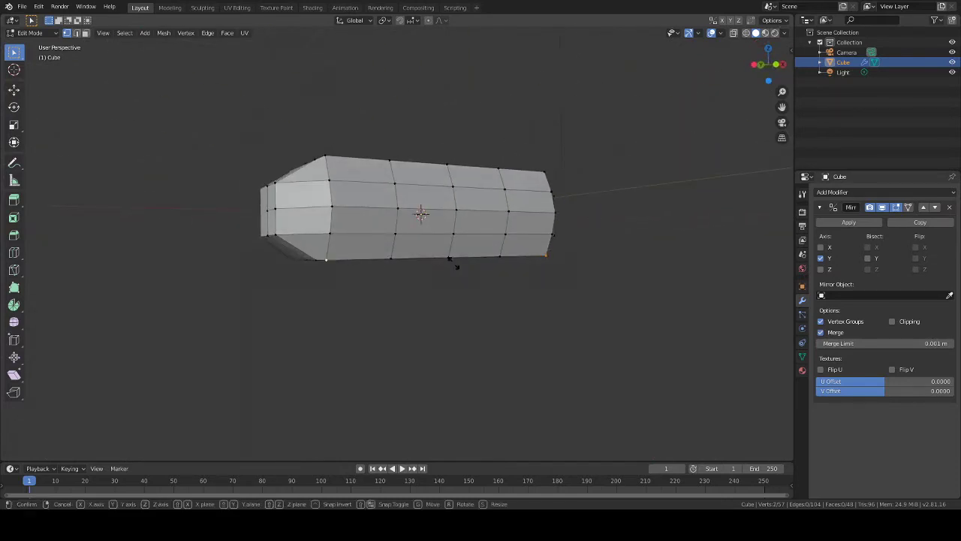
key(x)
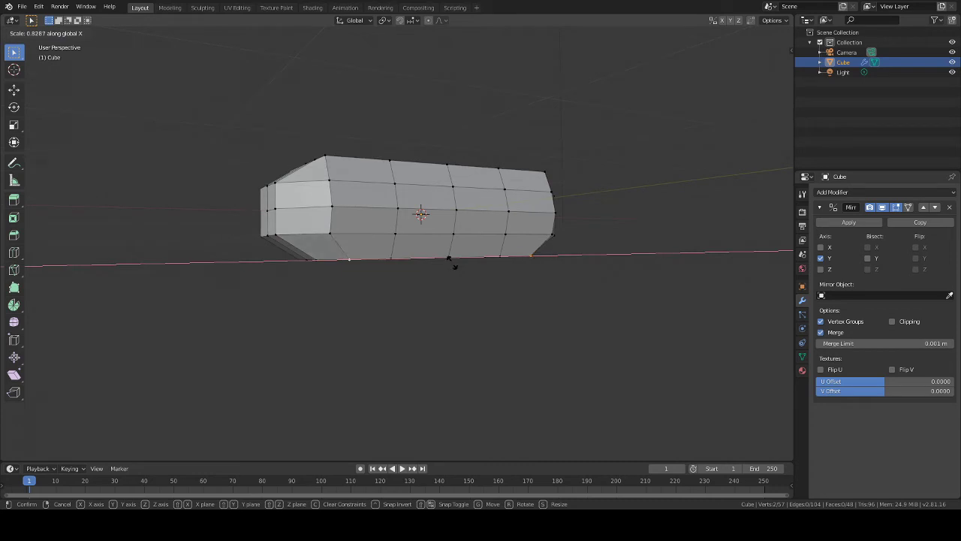
click(454, 265)
middle_drag(454, 266, 498, 287)
middle_drag(565, 273, 591, 245)
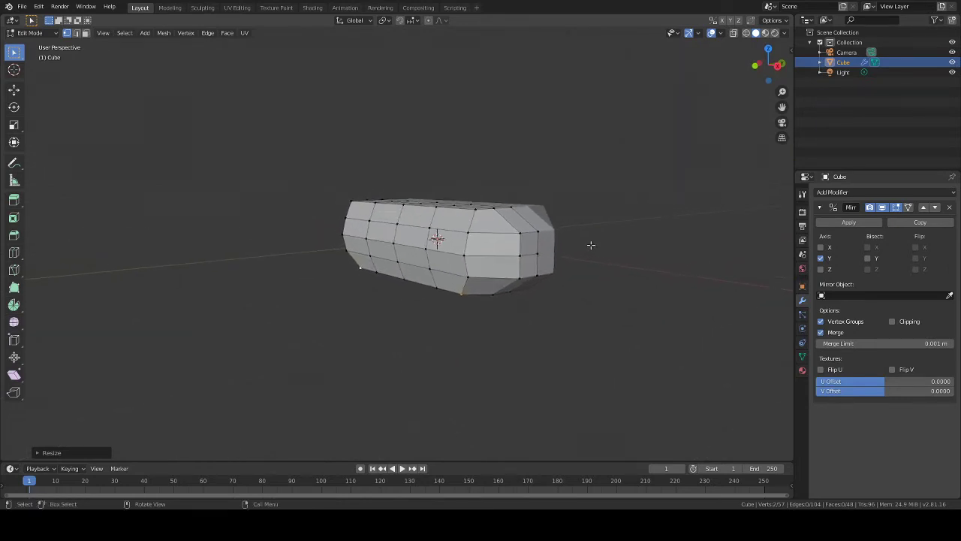
scroll(592, 180, up, 3)
middle_drag(593, 155, 528, 175)
scroll(610, 161, down, 3)
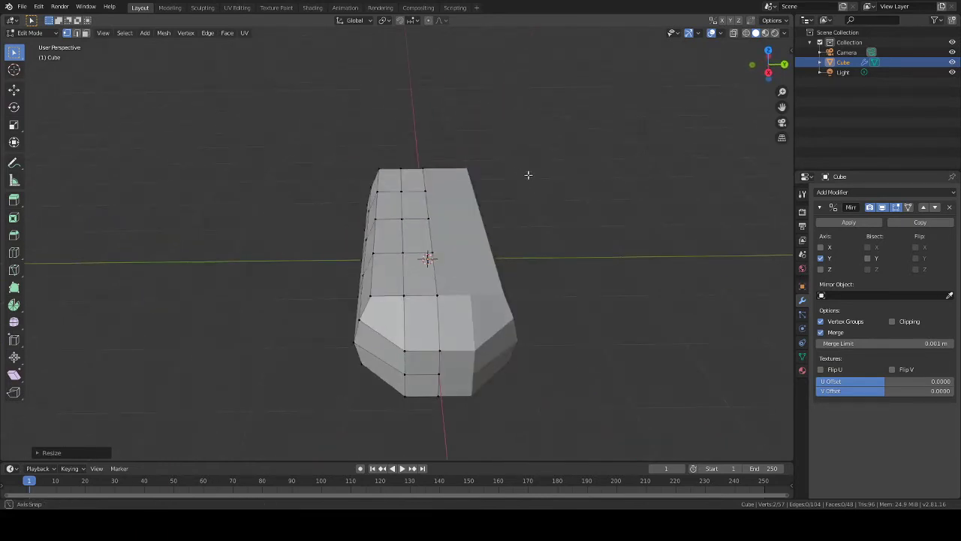
Step: Circle-select the top centre column of faces and raise it along Z
key(c)
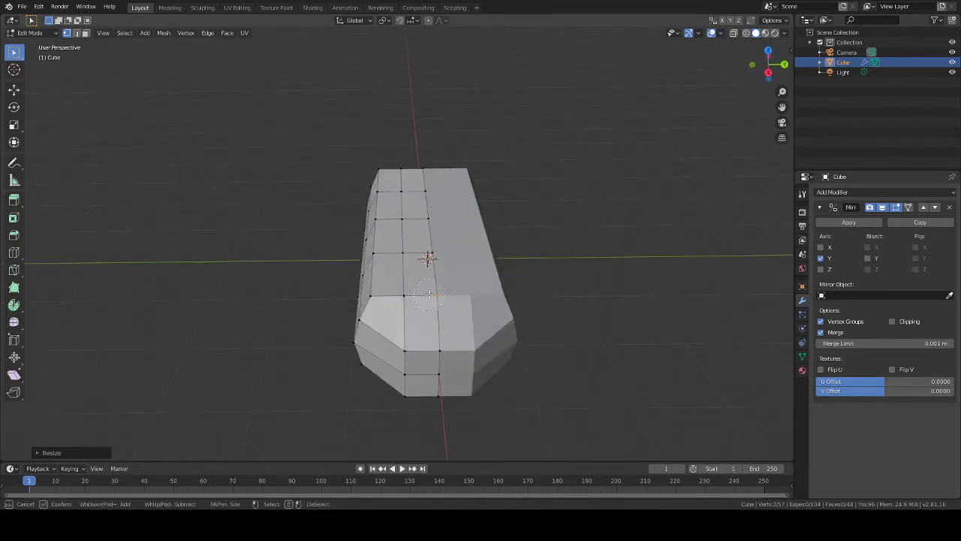
drag(438, 299, 422, 289)
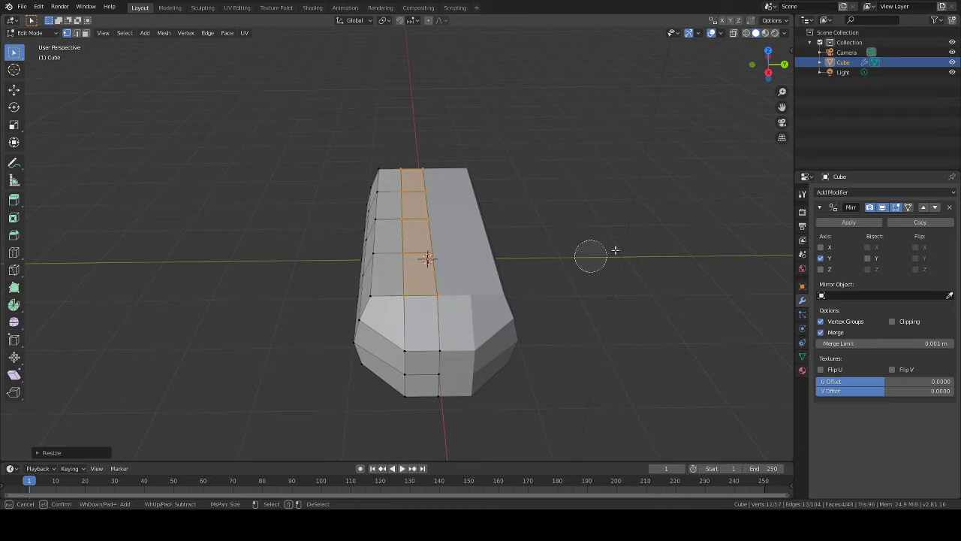
right_click(591, 257)
key(g)
key(y)
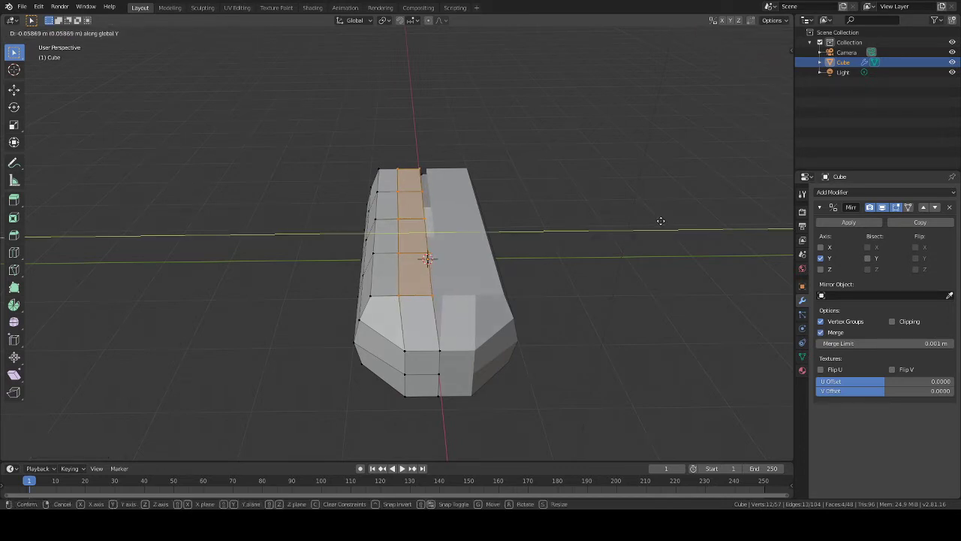
key(y)
key(y)
key(z)
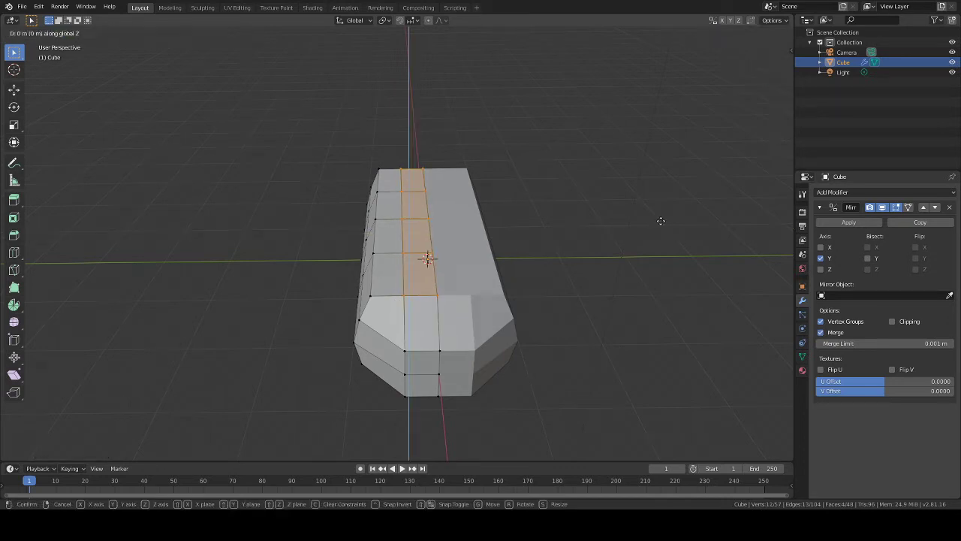
click(658, 216)
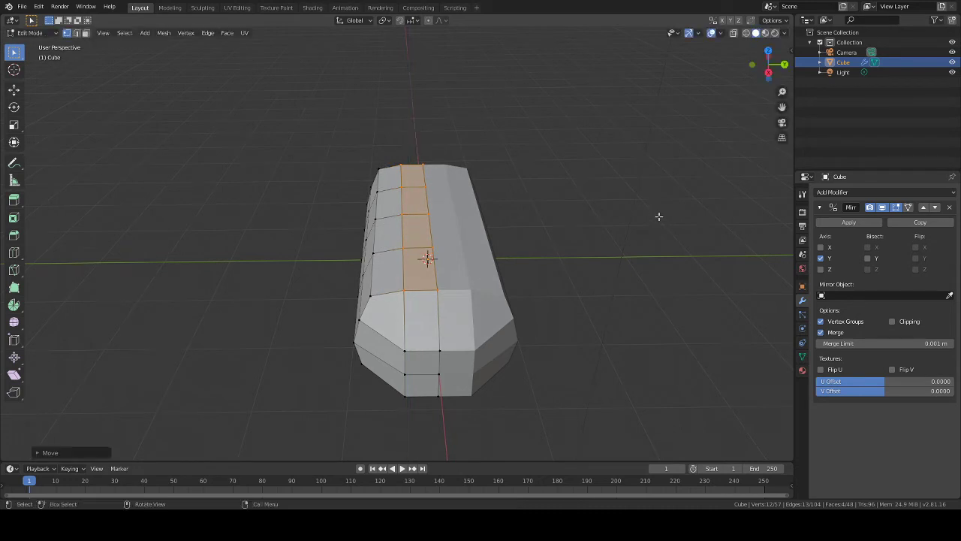
Step: Select the spine vertices and raise them along Z to round the back
key(c)
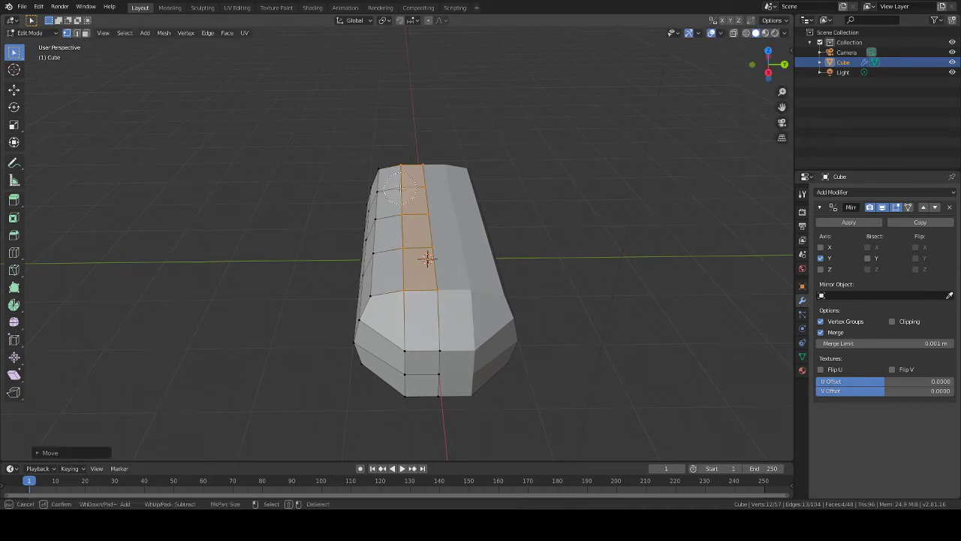
key(Escape)
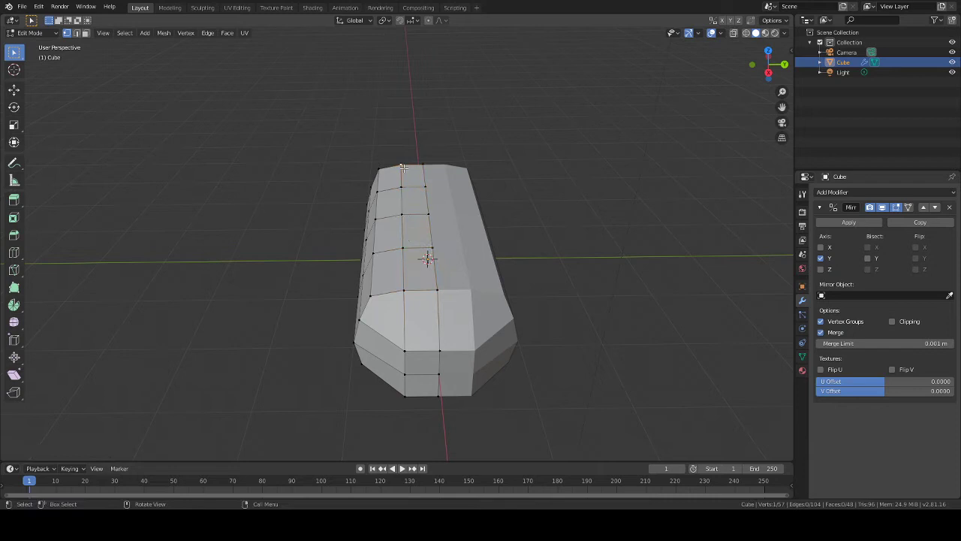
key(c)
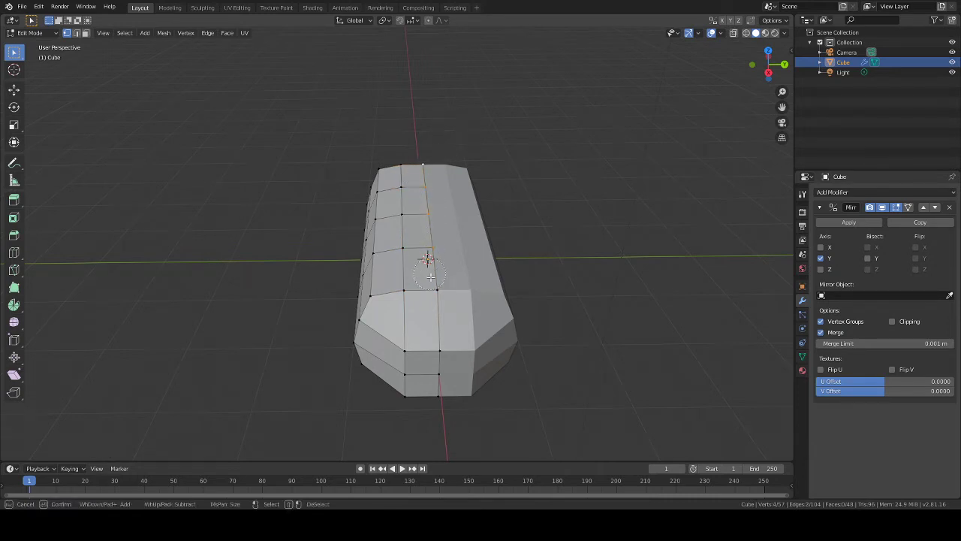
key(Escape)
middle_drag(573, 199, 573, 165)
key(g)
key(z)
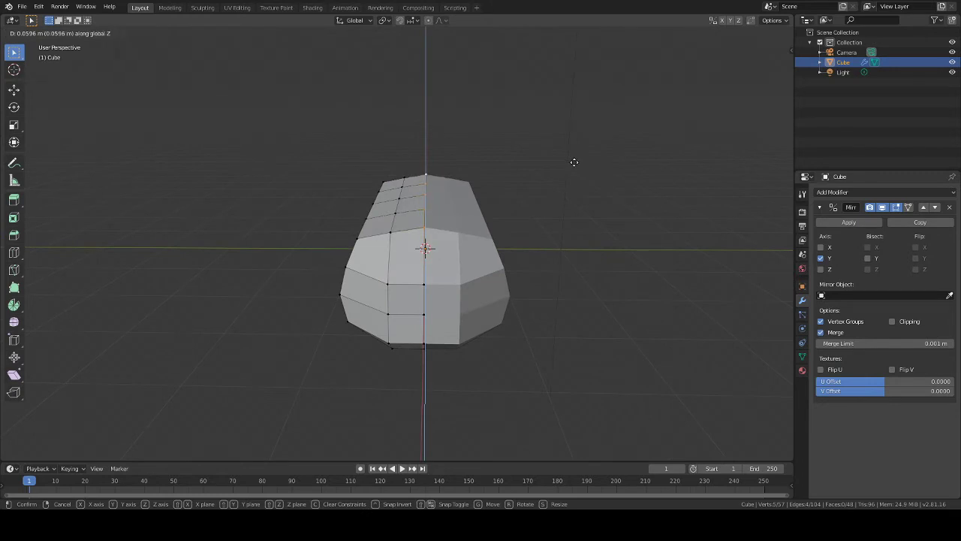
click(573, 163)
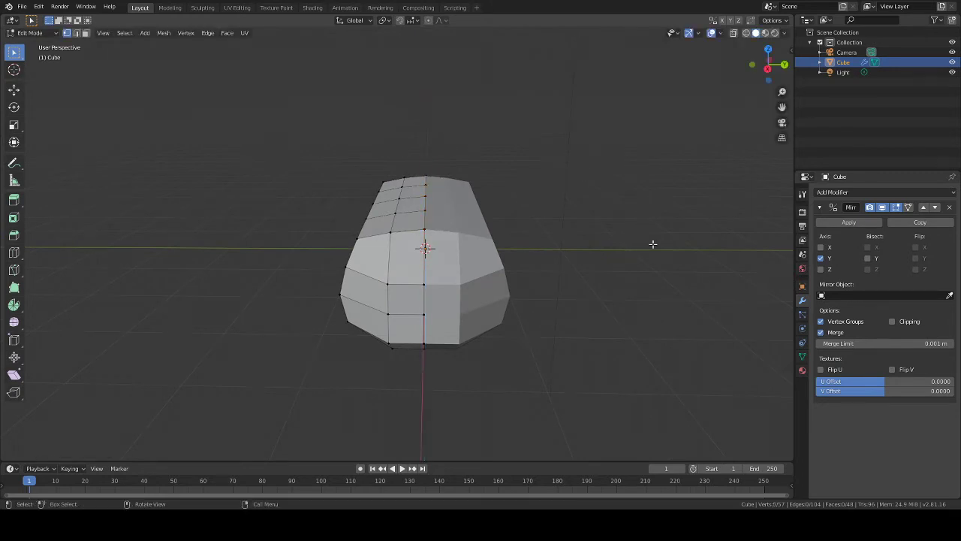
middle_drag(654, 243, 337, 247)
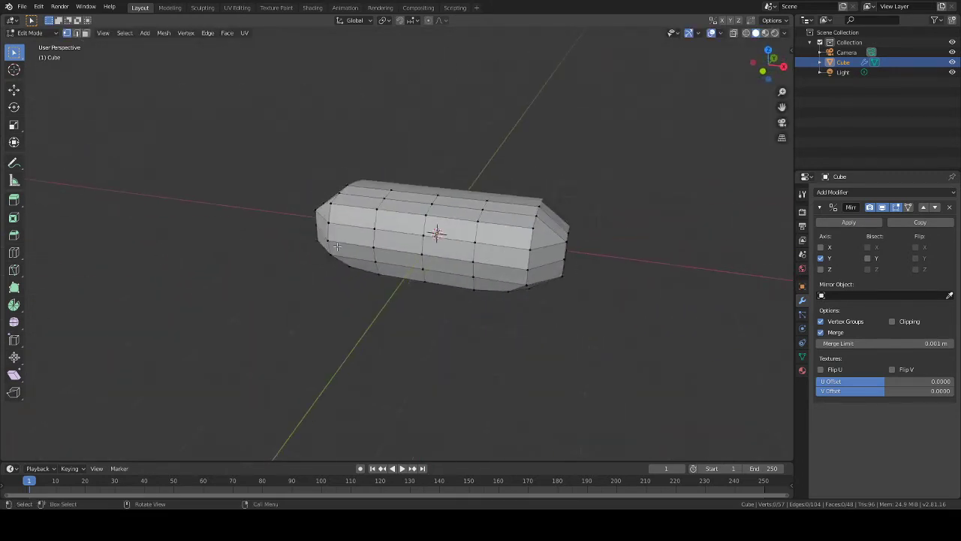
key(F12)
Step: Select the whole mesh, scale it about 1.26 along X, then deselect all
middle_drag(618, 176, 637, 151)
key(a)
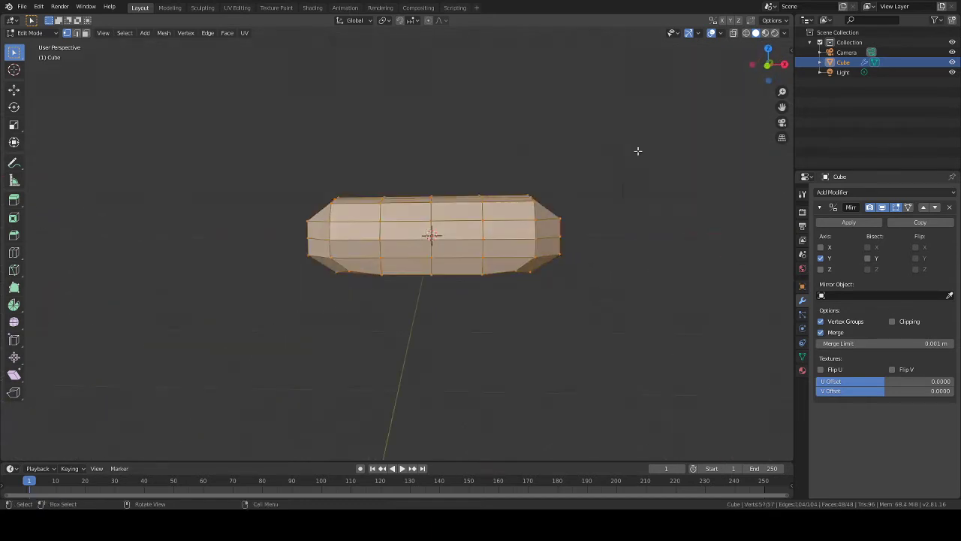
key(s)
key(x)
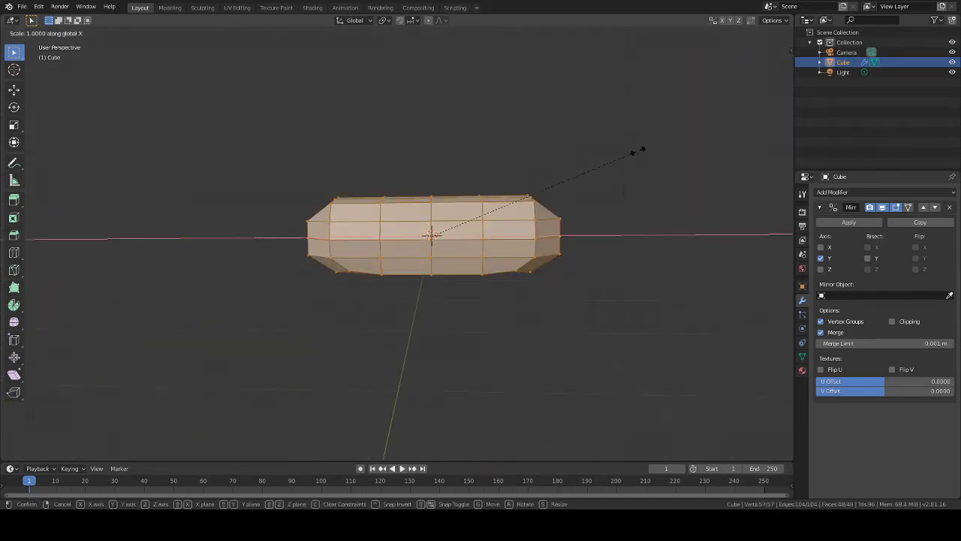
click(708, 181)
mouse_move(708, 183)
middle_down()
mouse_move(635, 242)
mouse_move(545, 255)
mouse_move(648, 243)
mouse_move(709, 221)
mouse_move(689, 222)
middle_up()
middle_drag(586, 202, 600, 188)
key(alt+a)
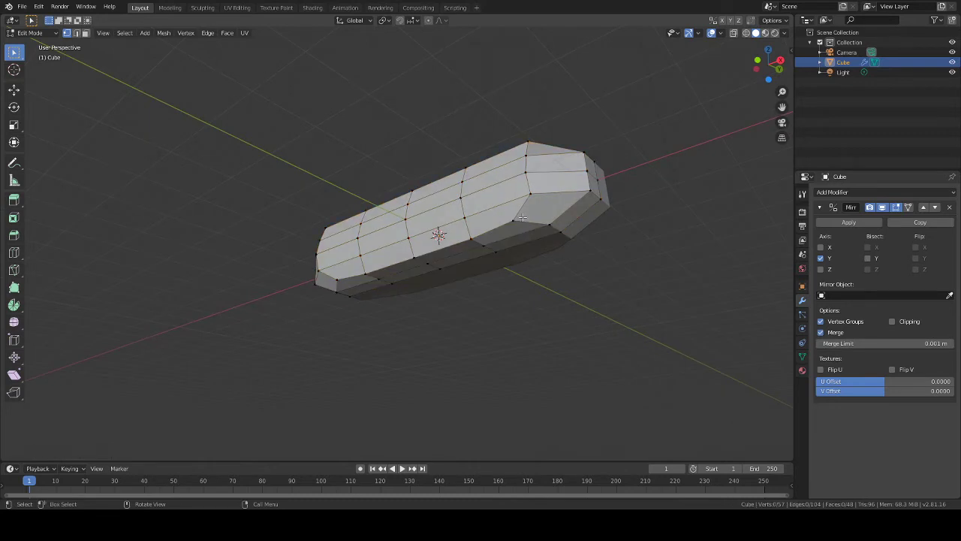
Step: Circle-select the end section's vertices, stretch them along Z and lower them
key(c)
drag(556, 231, 472, 228)
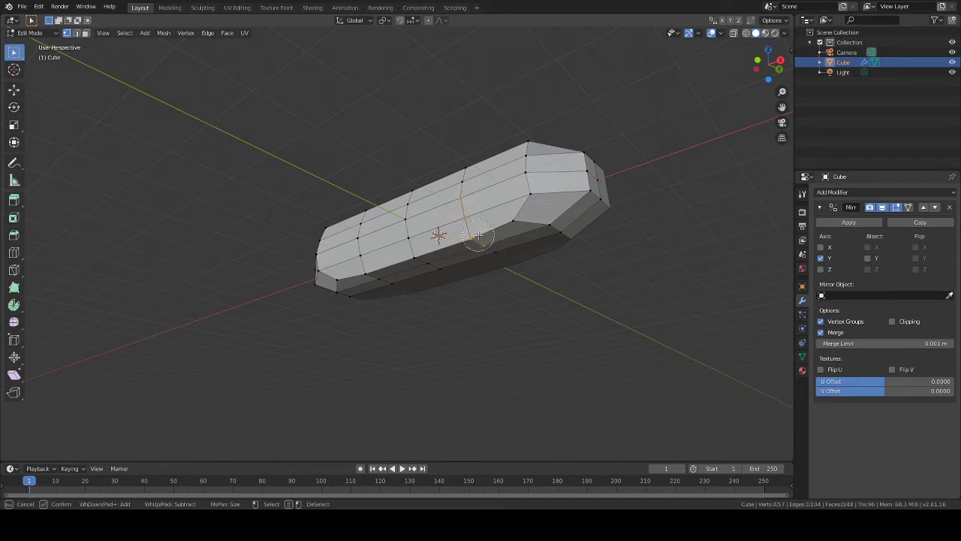
mouse_move(480, 235)
mouse_down()
mouse_move(528, 209)
mouse_move(530, 180)
mouse_move(514, 217)
mouse_move(540, 229)
mouse_move(500, 243)
mouse_up()
right_click(625, 256)
middle_drag(626, 256, 642, 278)
key(s)
key(z)
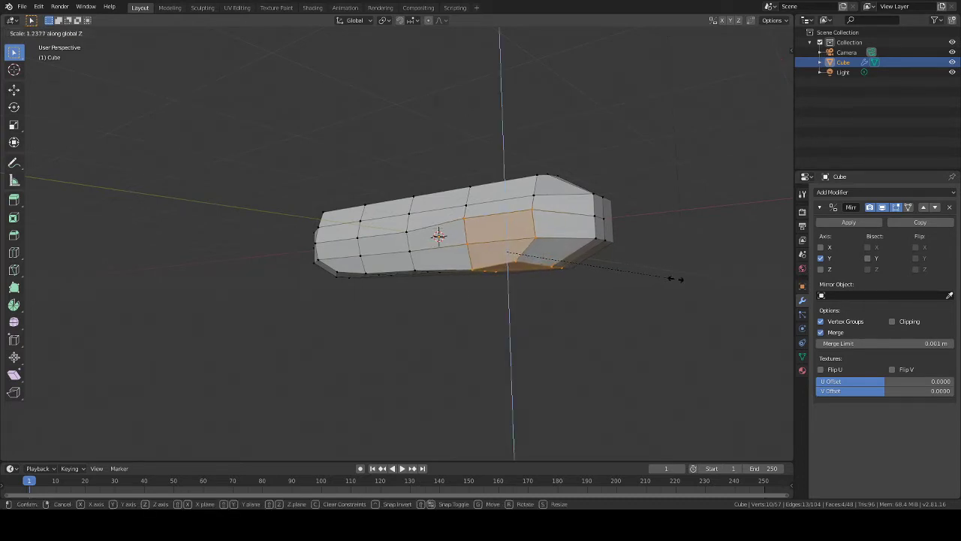
click(684, 277)
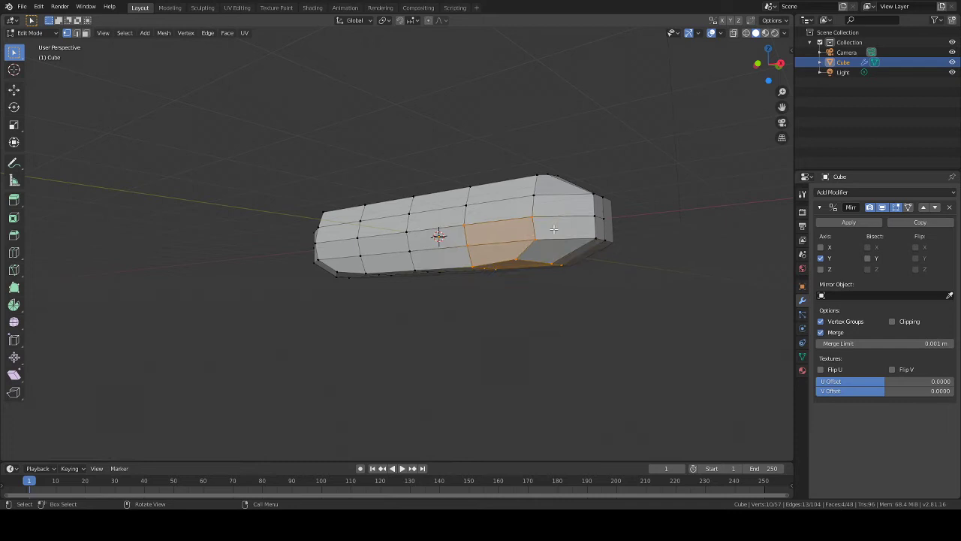
key(g)
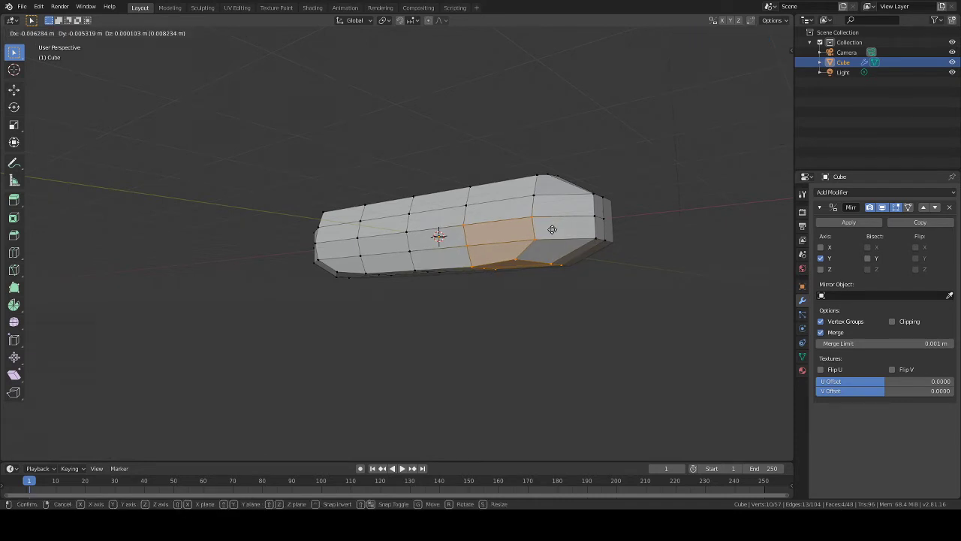
key(z)
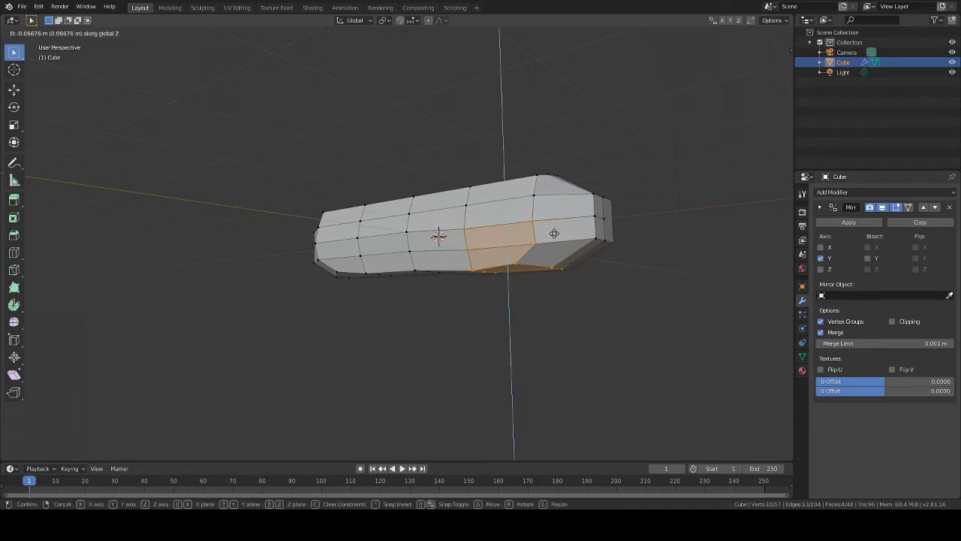
click(555, 234)
Step: Lower a single vertex on the body's end along Z
middle_drag(554, 234, 552, 258)
click(567, 271)
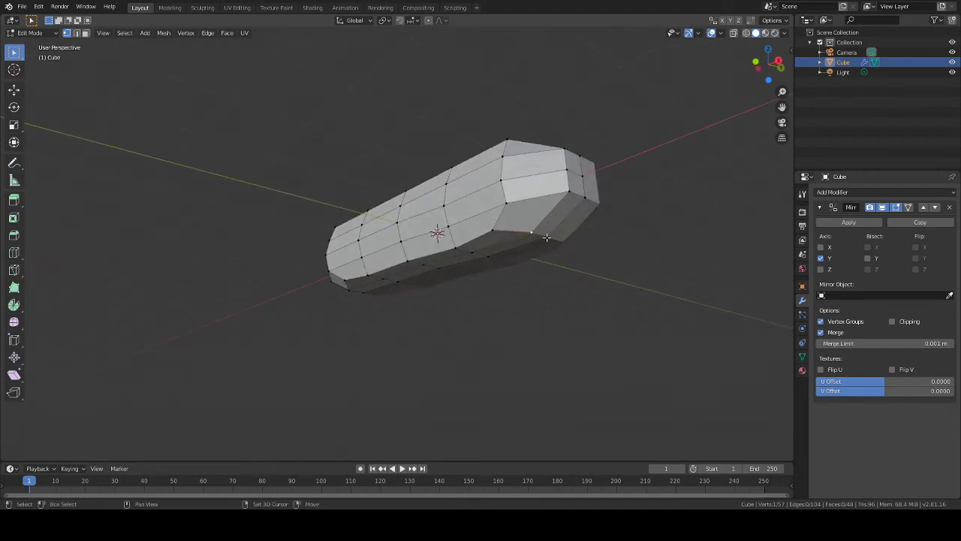
middle_drag(627, 251, 512, 277)
key(g)
key(z)
click(679, 268)
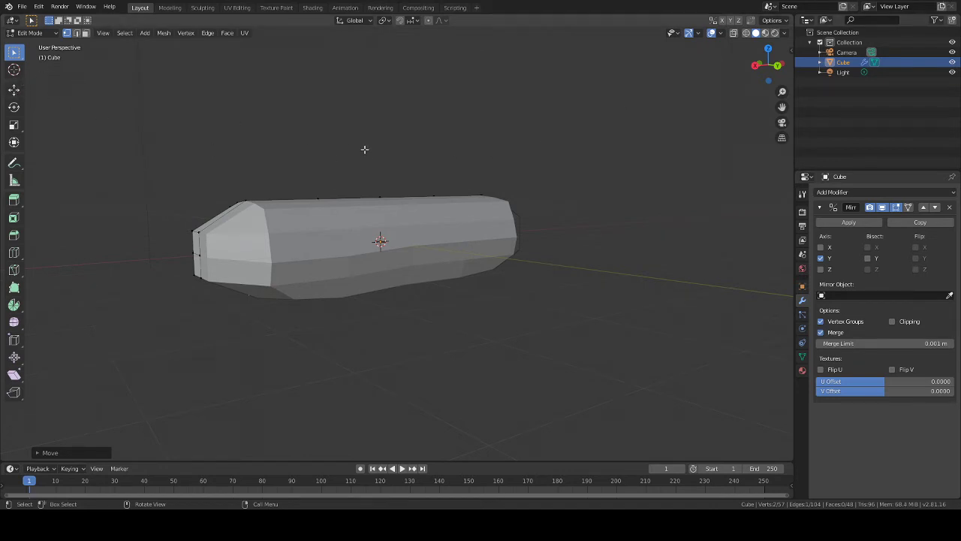
middle_drag(365, 150, 401, 142)
scroll(420, 139, down, 5)
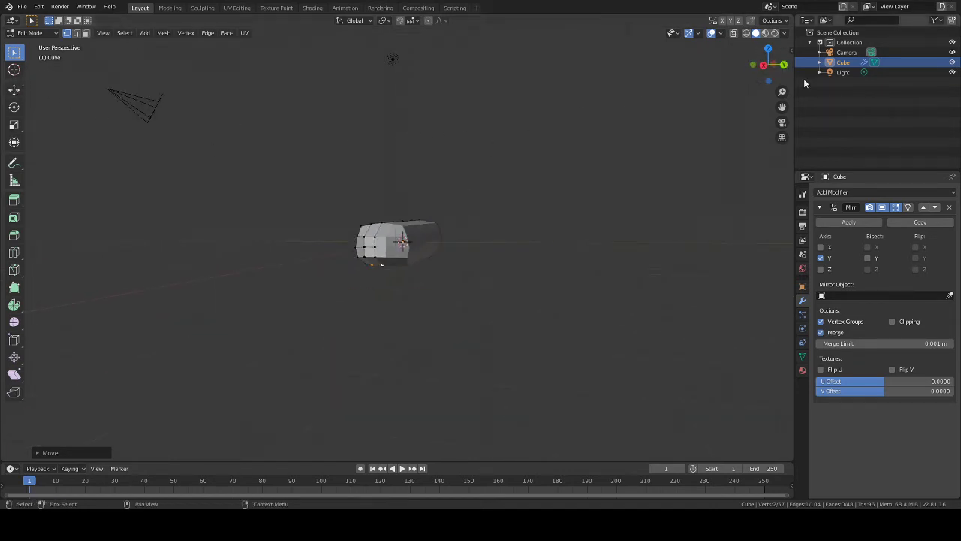
click(845, 52)
middle_drag(489, 141, 283, 97)
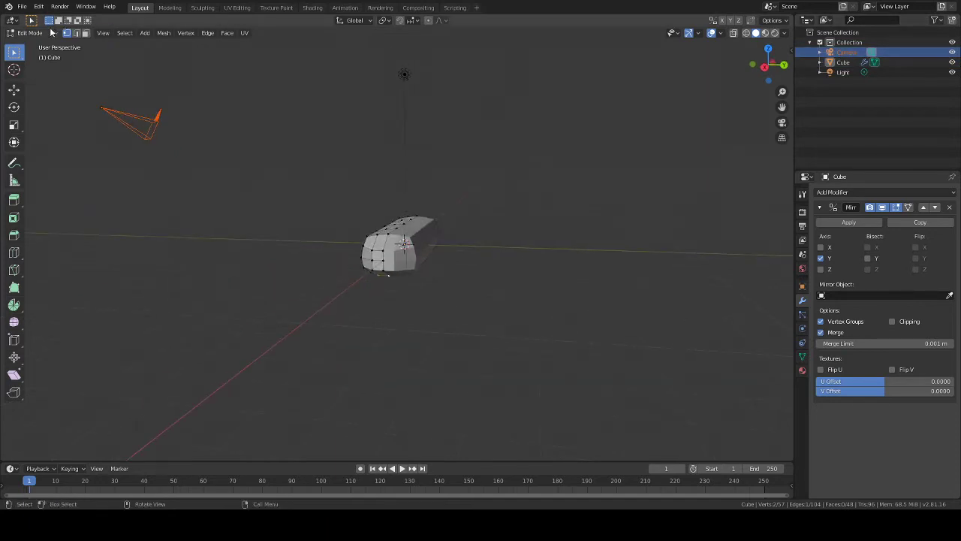
click(13, 89)
scroll(260, 180, down, 3)
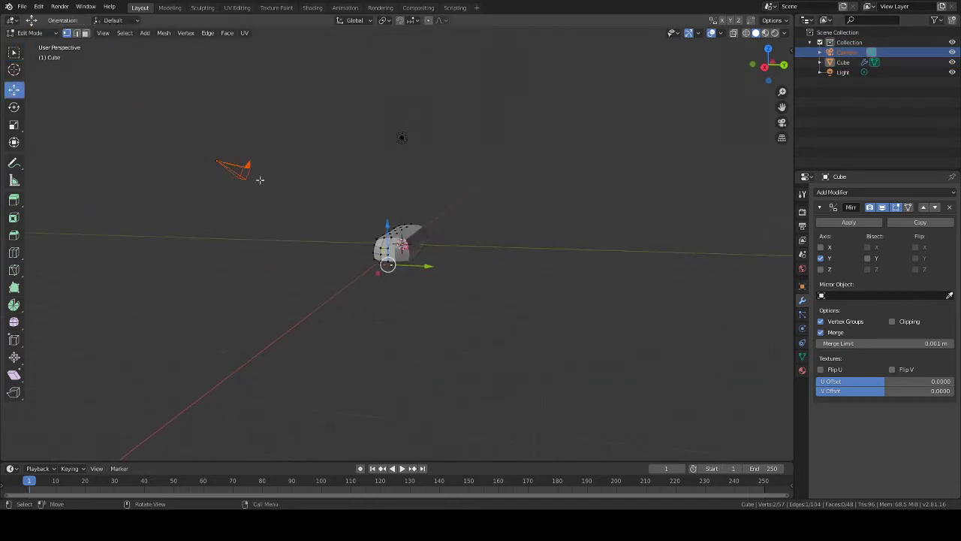
drag(426, 268, 384, 268)
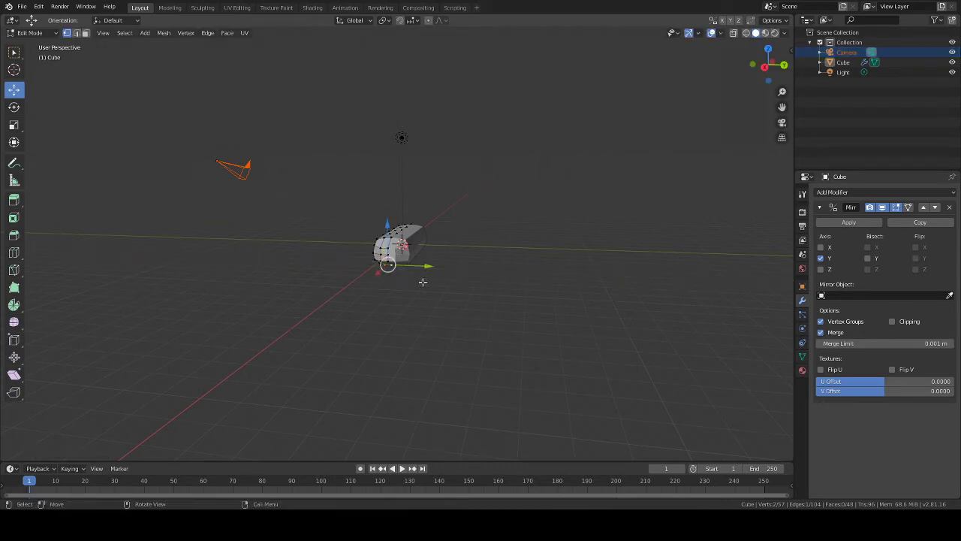
key(alt+a)
scroll(423, 281, up, 3)
scroll(433, 289, down, 3)
middle_drag(387, 207, 306, 160)
scroll(389, 160, down, 2)
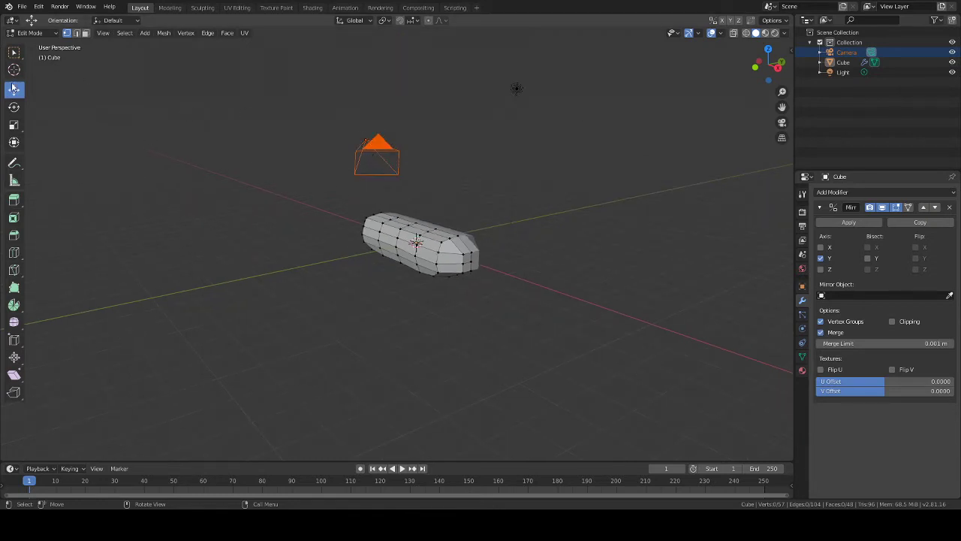
key(w)
middle_drag(521, 191, 468, 283)
scroll(469, 213, up, 3)
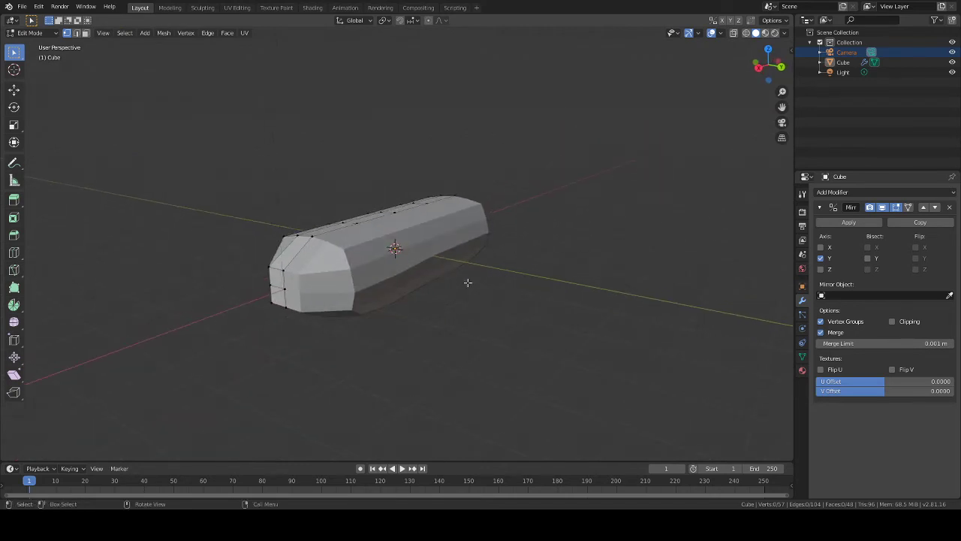
right_click(468, 337)
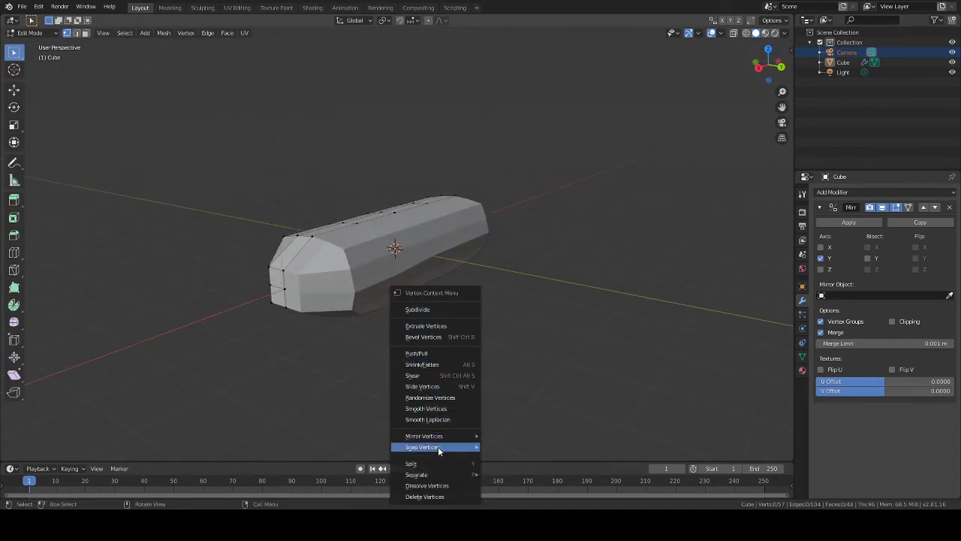
mouse_move(460, 445)
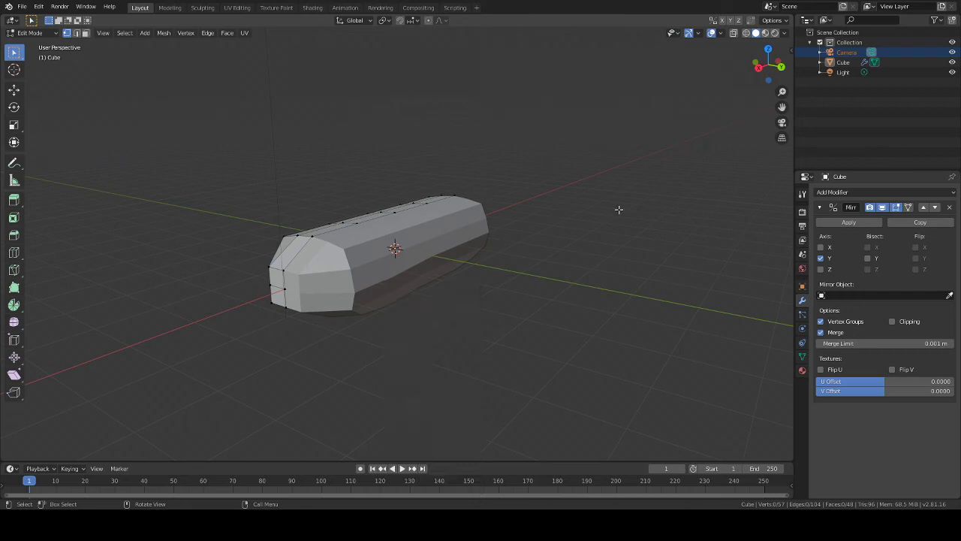
right_click(841, 50)
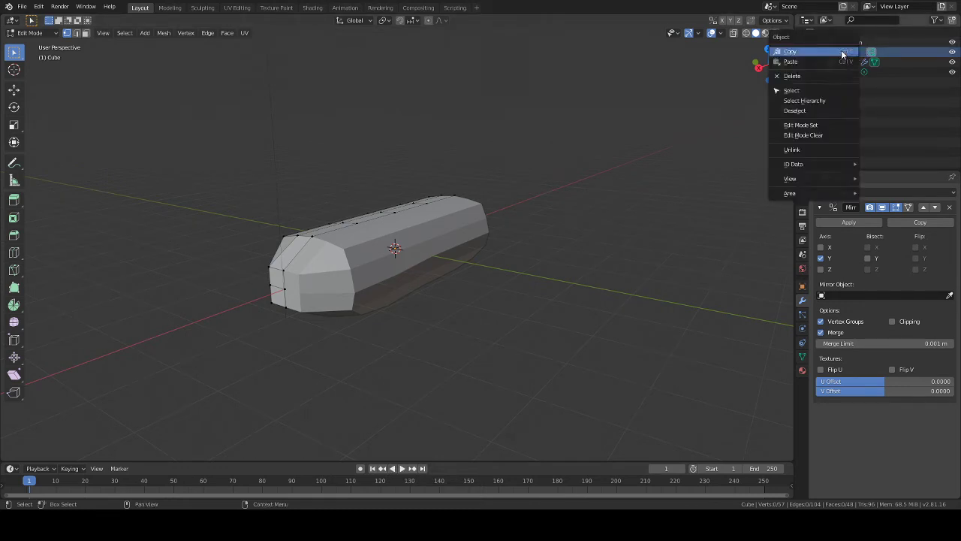
mouse_move(821, 177)
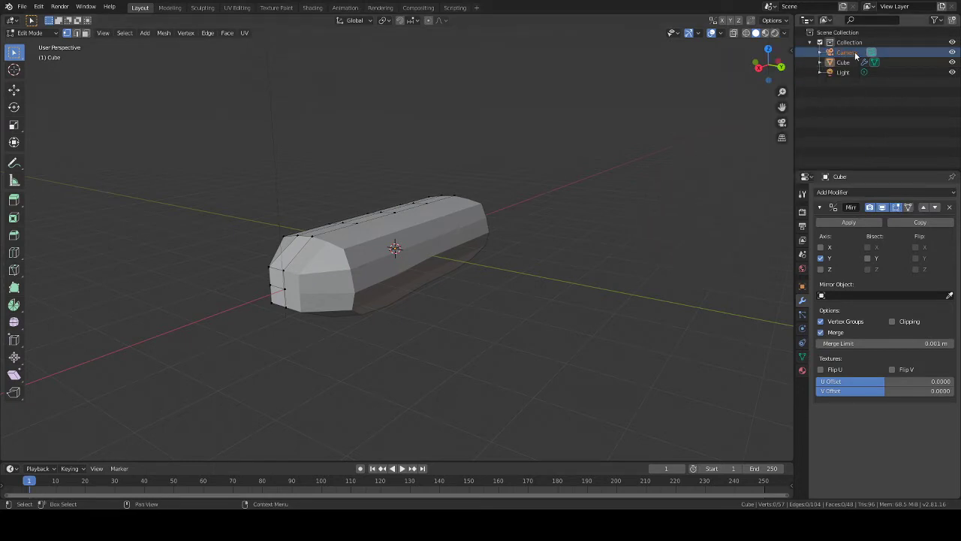
Step: Circle-select the two lower side faces near one end and lower them along Z
middle_drag(498, 276, 656, 266)
scroll(510, 279, up, 2)
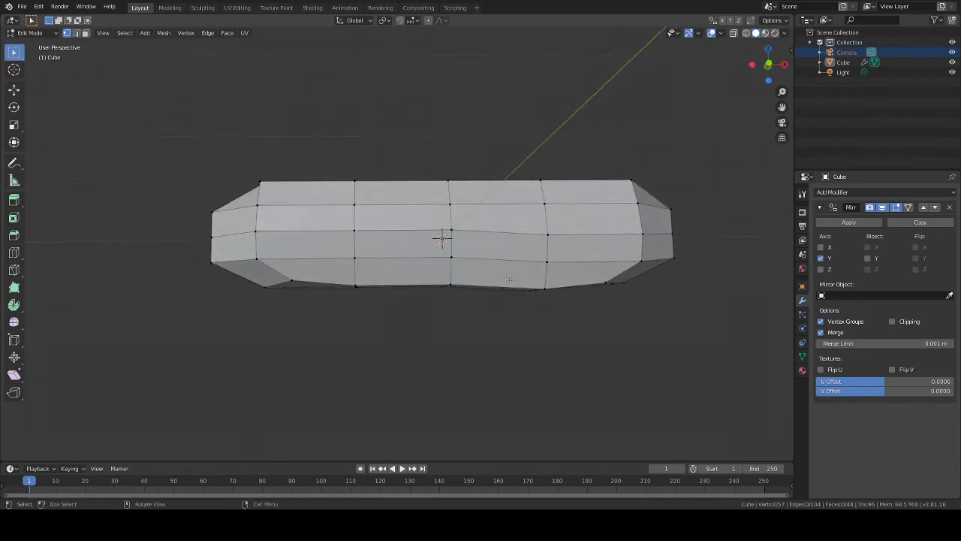
middle_drag(576, 328, 548, 272)
key(c)
mouse_move(547, 275)
mouse_down()
mouse_move(613, 258)
mouse_move(675, 286)
mouse_up()
right_click(675, 285)
key(g)
key(z)
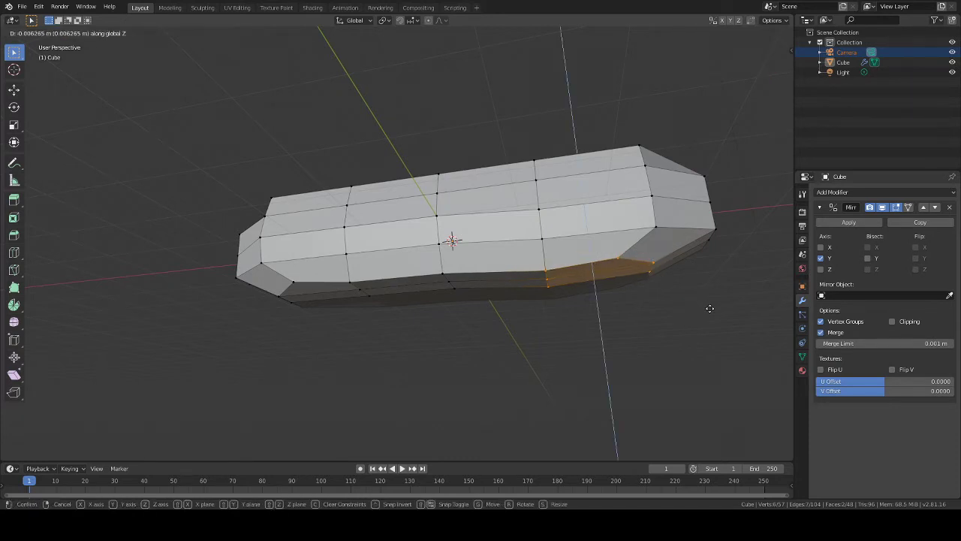
click(711, 310)
Step: Nudge a single vertex on the lower edge to refine the belly line
middle_drag(699, 332, 700, 351)
middle_drag(665, 324, 639, 287)
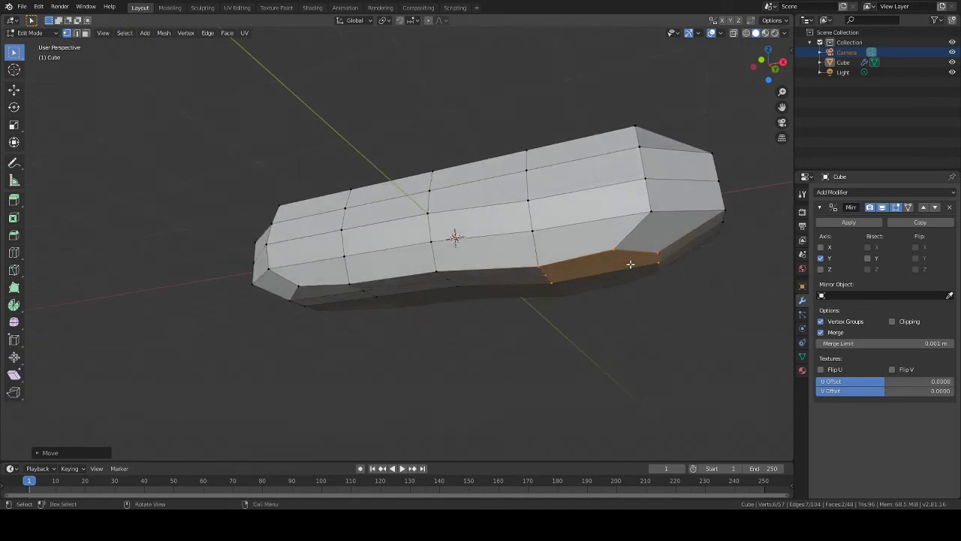
click(621, 255)
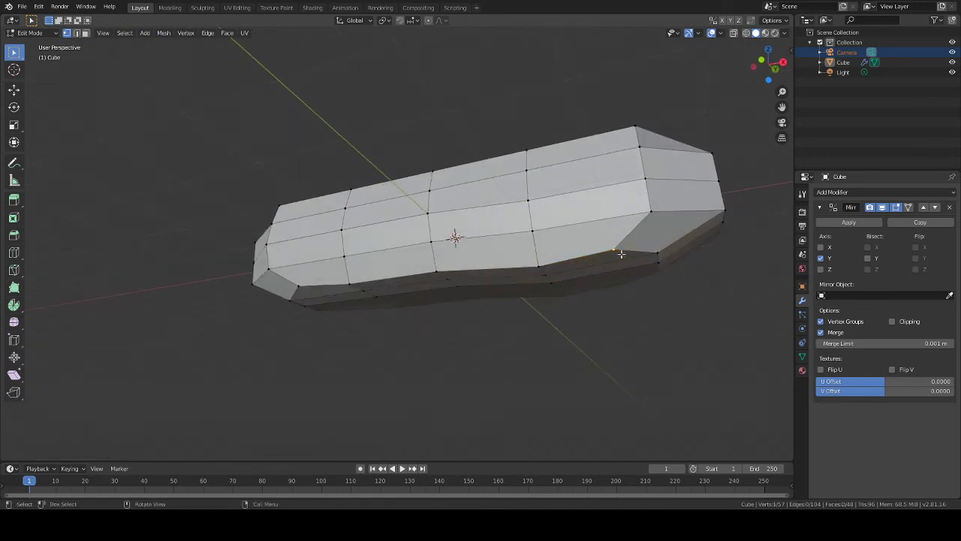
key(g)
click(688, 285)
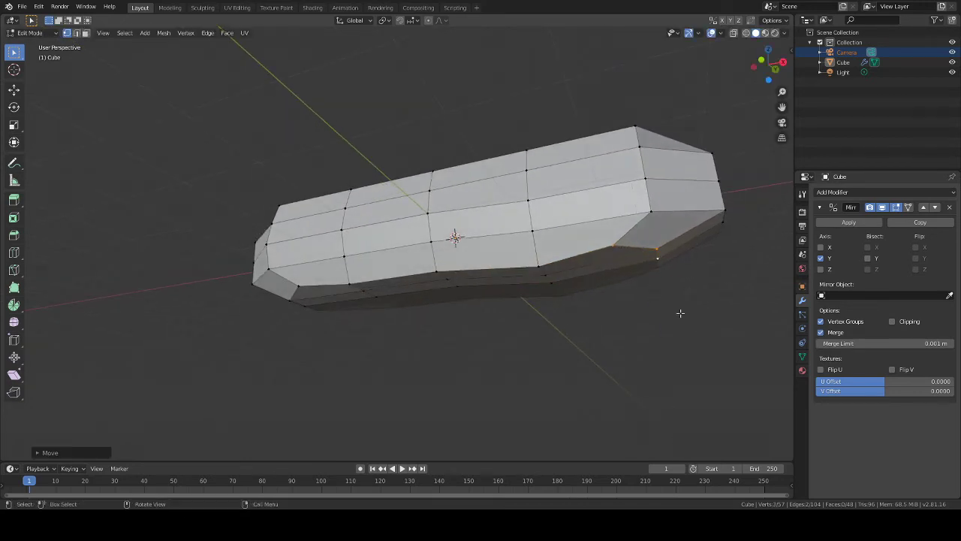
middle_drag(681, 313, 664, 334)
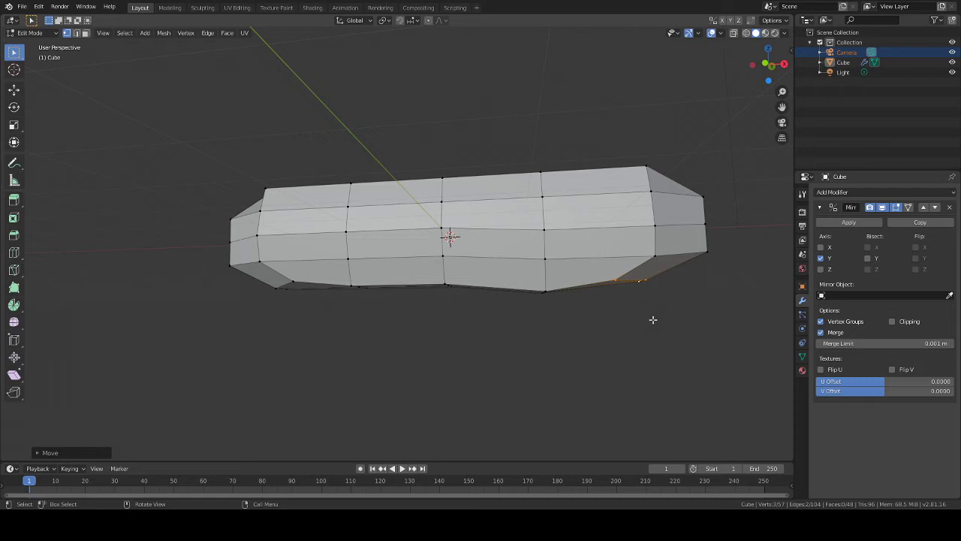
Step: Try a loop cut and a subdivide on the mesh, cancelling and undoing both
click(15, 252)
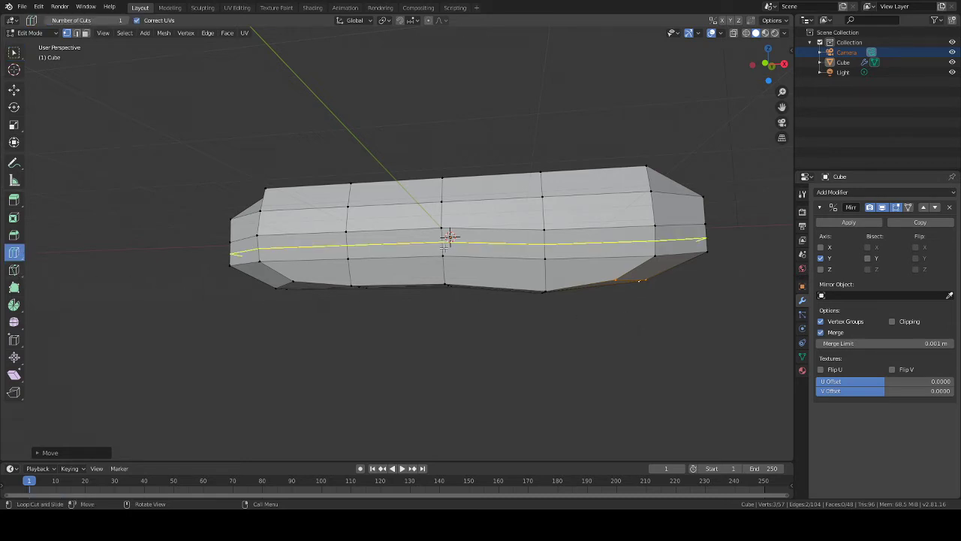
right_click(491, 235)
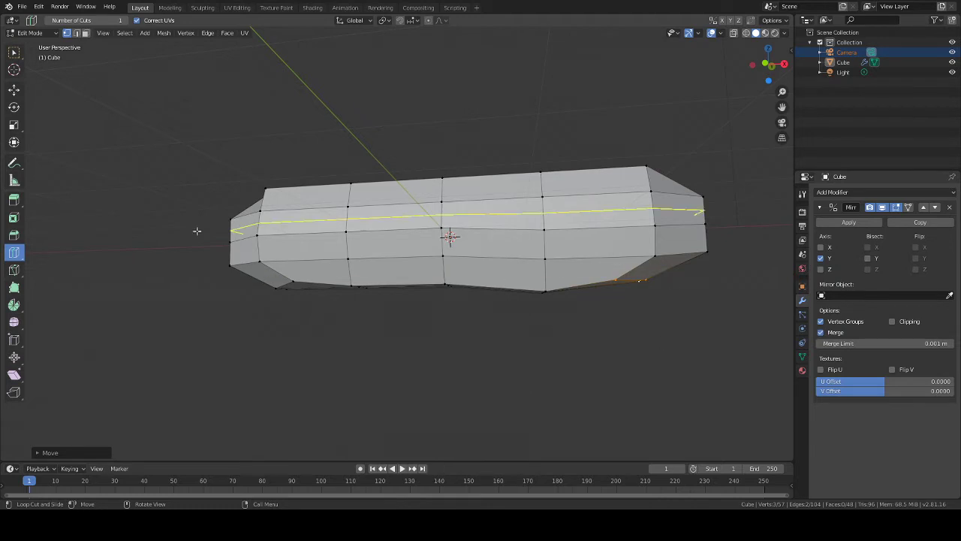
click(14, 52)
mouse_move(238, 200)
middle_down()
mouse_move(403, 325)
mouse_move(360, 307)
mouse_move(372, 302)
mouse_move(360, 283)
middle_up()
key(c)
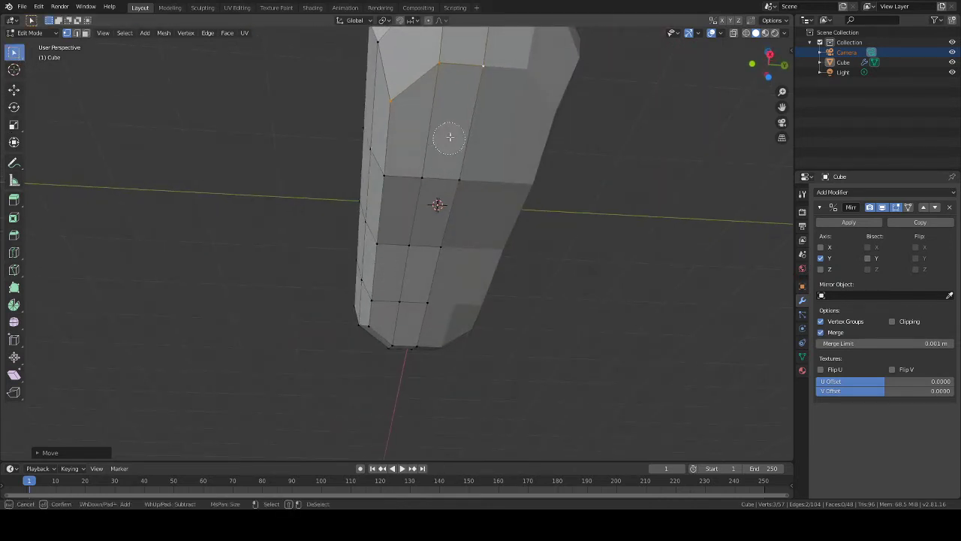
key(Escape)
key(c)
key(Escape)
right_click(674, 156)
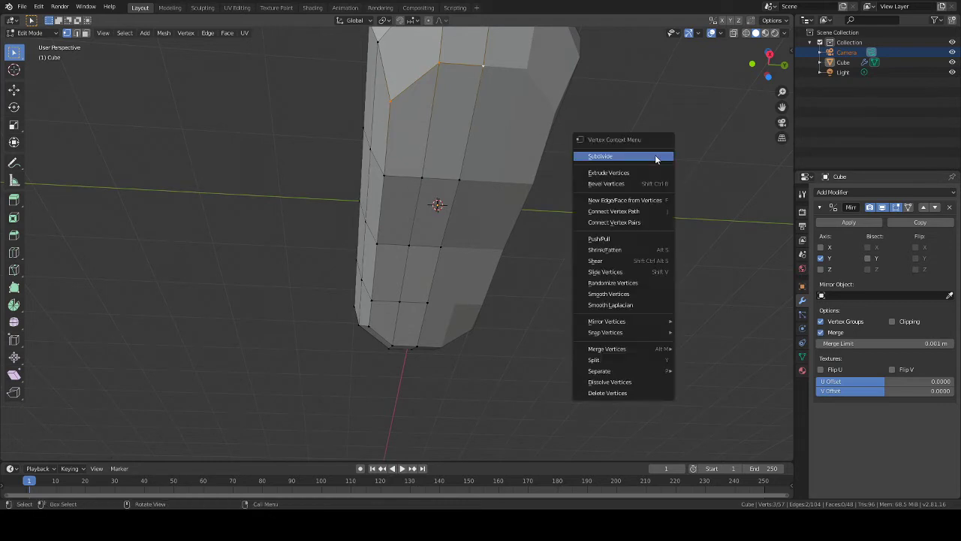
click(668, 155)
key(ctrl+z)
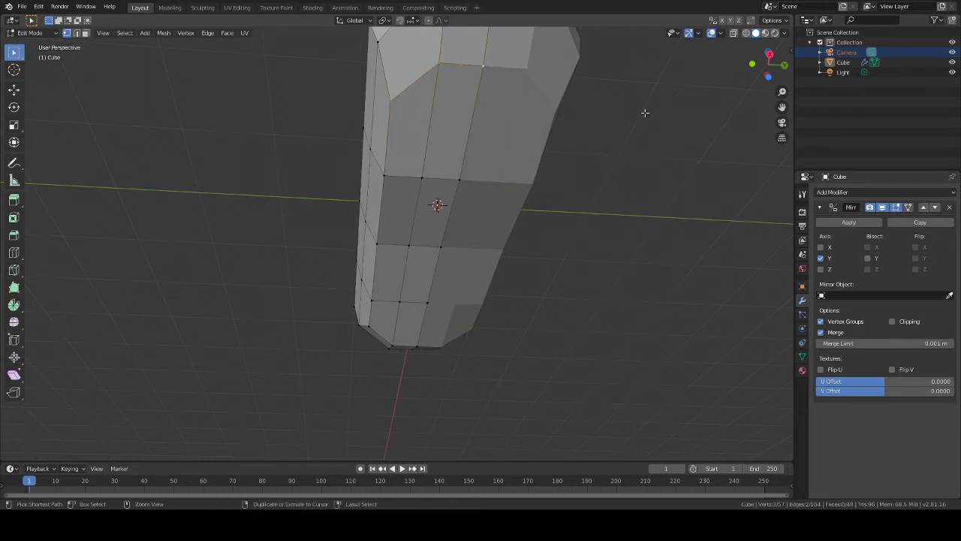
scroll(644, 176, down, 3)
Step: Circle-select the strip of faces up the middle column and lower it along Z
key(c)
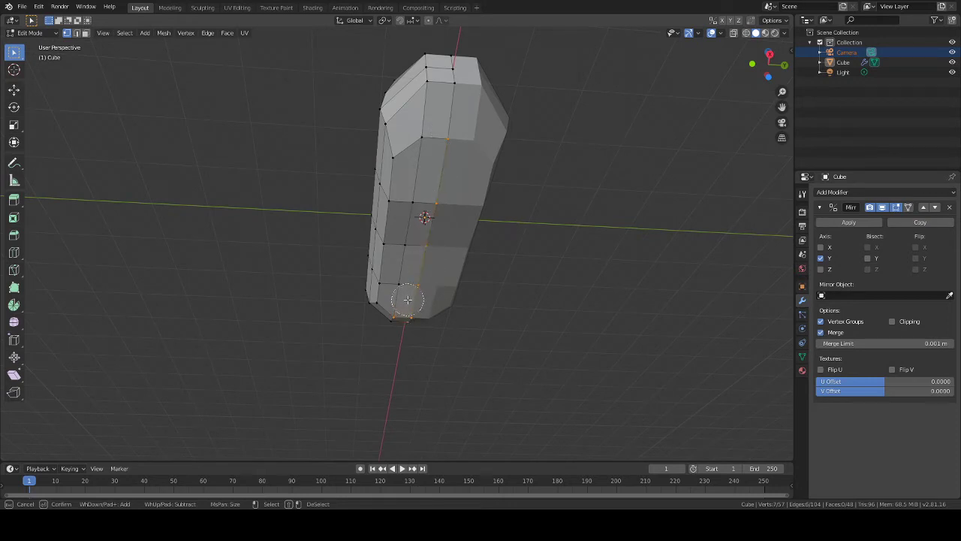
drag(408, 311, 424, 209)
drag(431, 163, 421, 144)
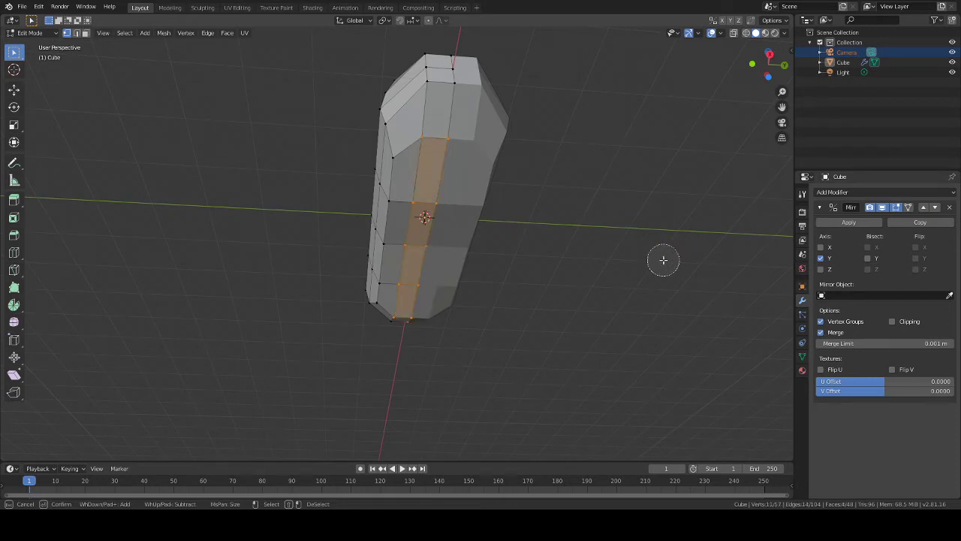
right_click(605, 205)
middle_drag(606, 206, 603, 199)
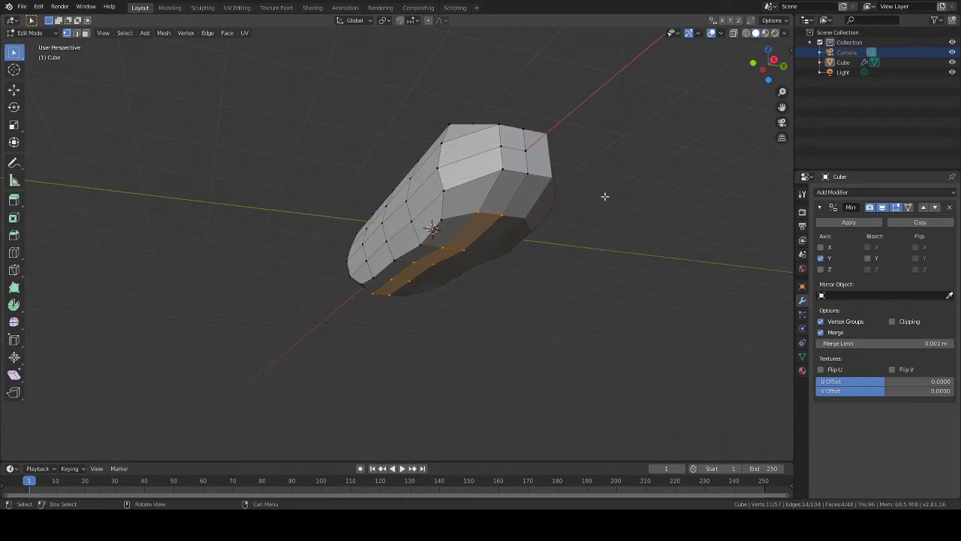
key(g)
key(z)
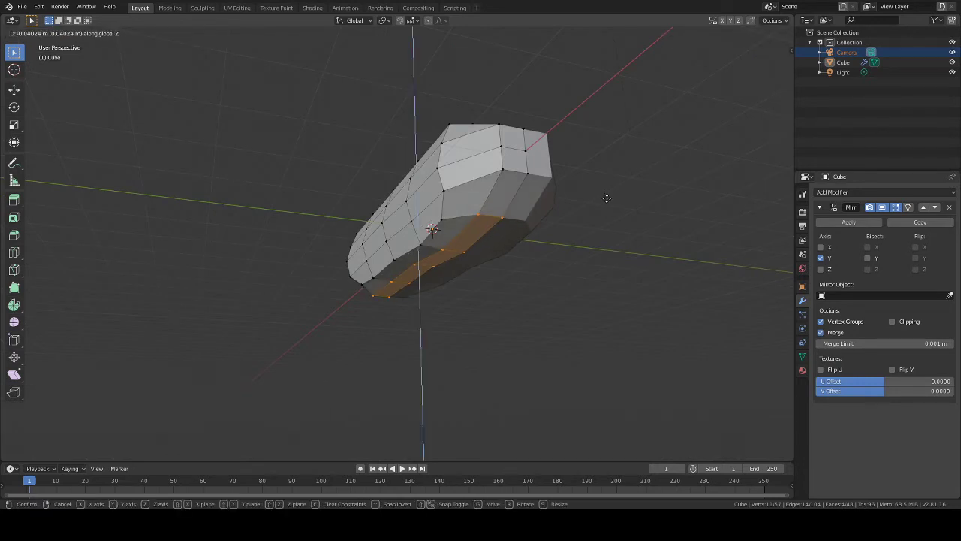
click(604, 199)
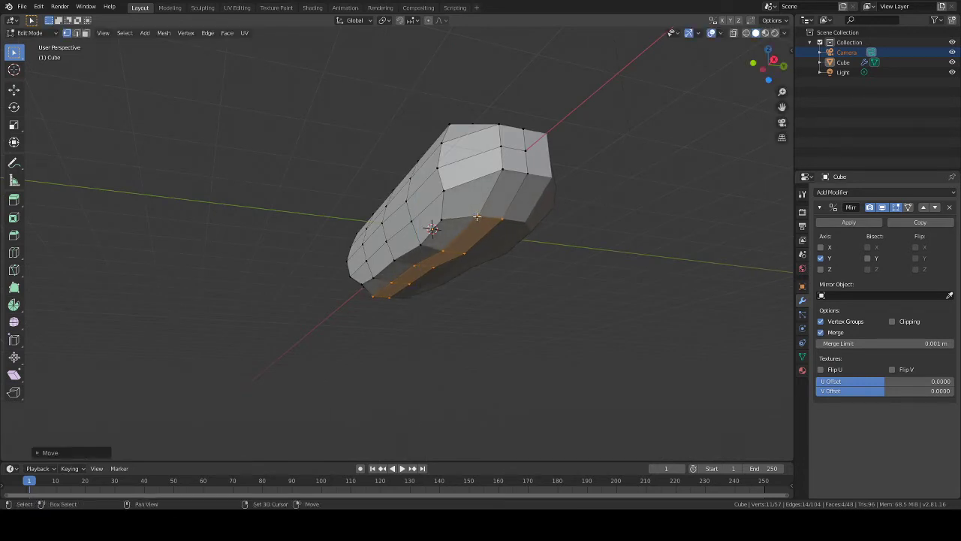
Step: Deselect the strip's upper vertices and lower the remaining bottom vertices along Z
shift+click(446, 246)
shift+click(409, 272)
shift+click(375, 291)
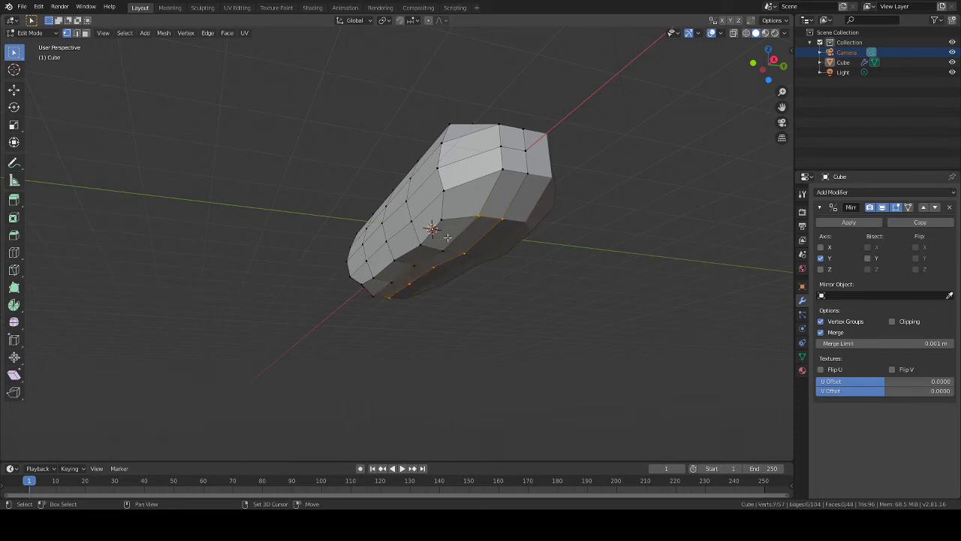
middle_drag(491, 226, 550, 262)
key(g)
key(z)
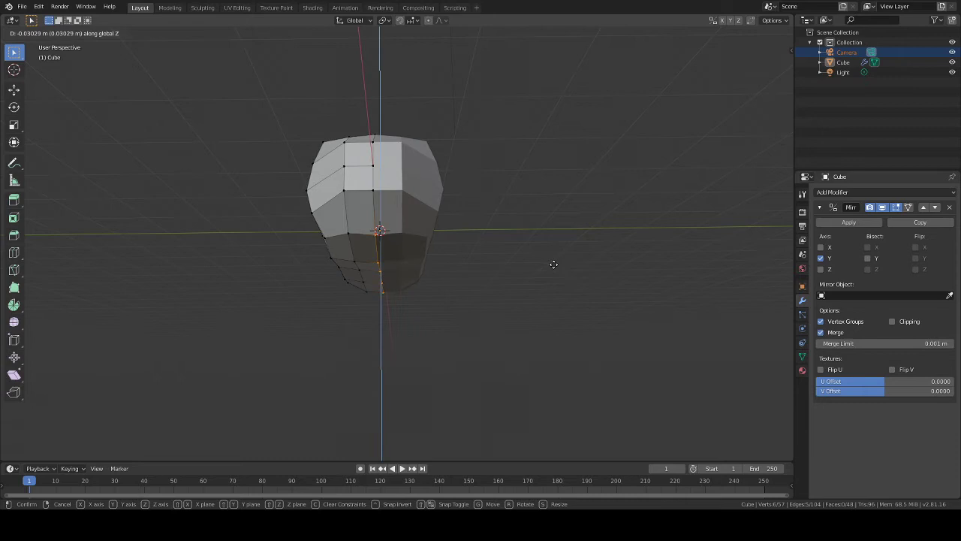
click(554, 265)
Step: Lower the selected bottom vertices further along Z and review the belly end-on
middle_drag(539, 269, 153, 274)
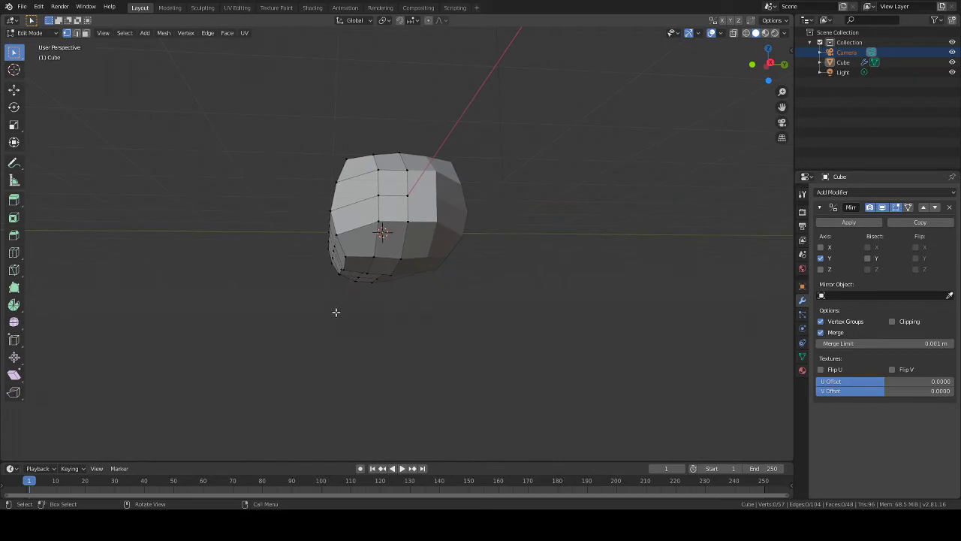
middle_drag(336, 312, 334, 243)
middle_drag(347, 208, 429, 333)
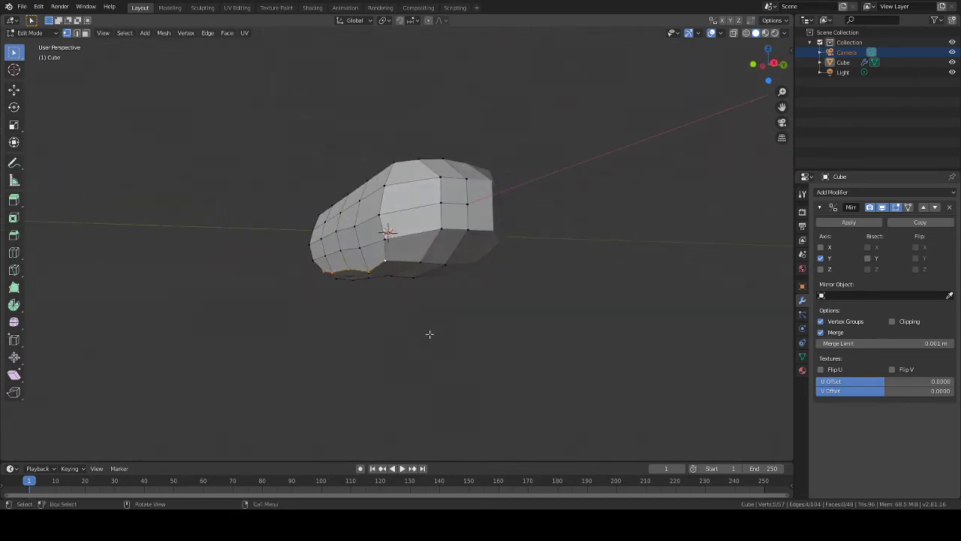
key(g)
key(z)
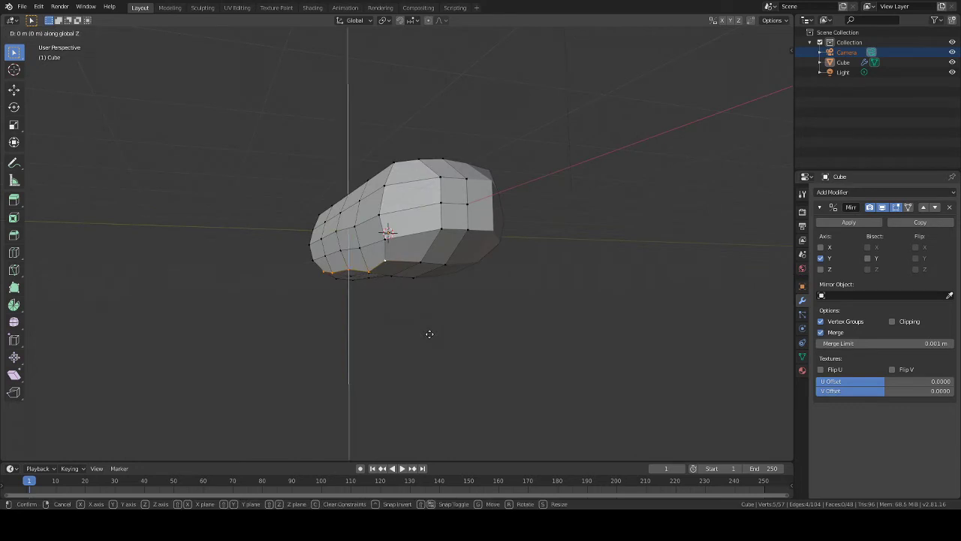
click(427, 329)
middle_drag(427, 330, 563, 365)
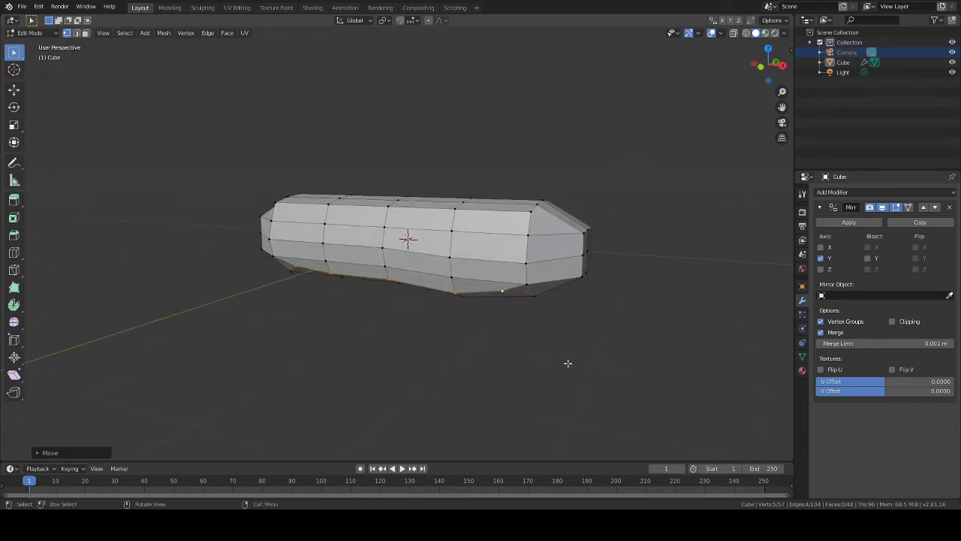
middle_drag(569, 363, 443, 354)
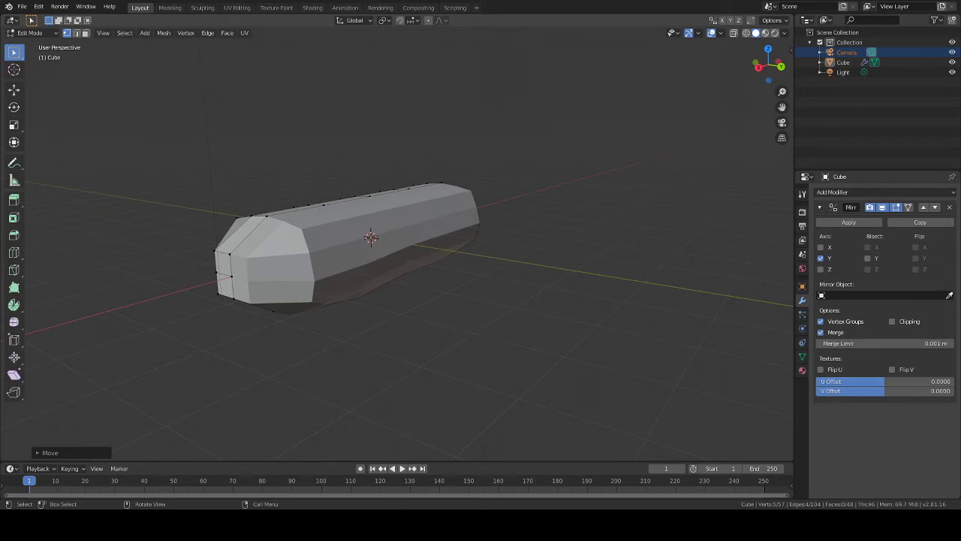
middle_drag(591, 201, 325, 272)
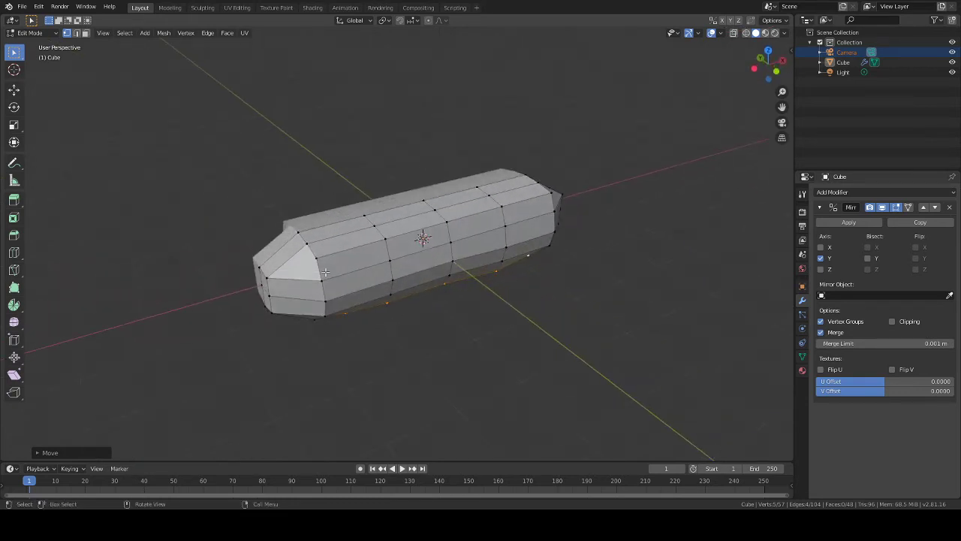
Step: Select the lower corner vertex at the body's end and lower it along Z
click(311, 245)
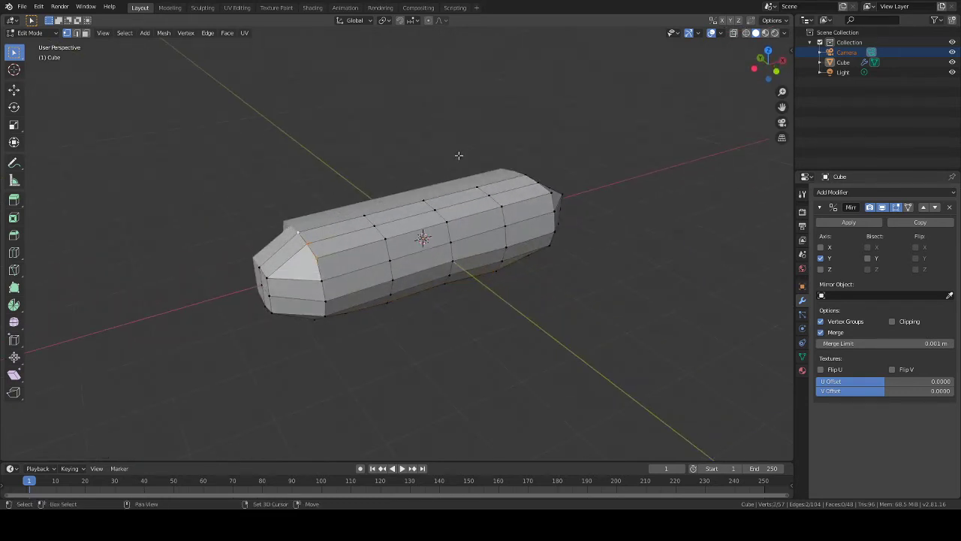
middle_drag(456, 123, 401, 88)
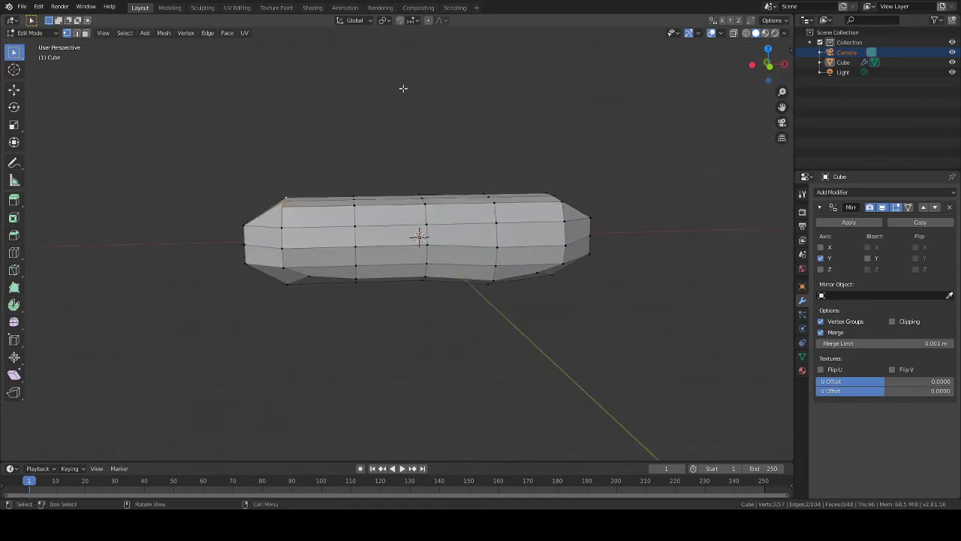
key(g)
key(z)
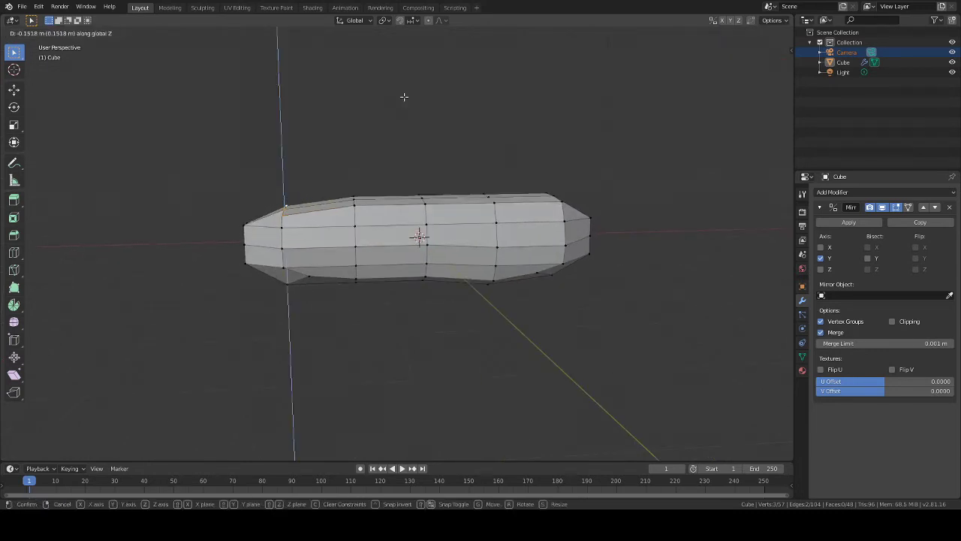
click(404, 97)
Step: Readjust the corner vertex's height along Z, cancelling one further move
middle_drag(304, 273, 369, 328)
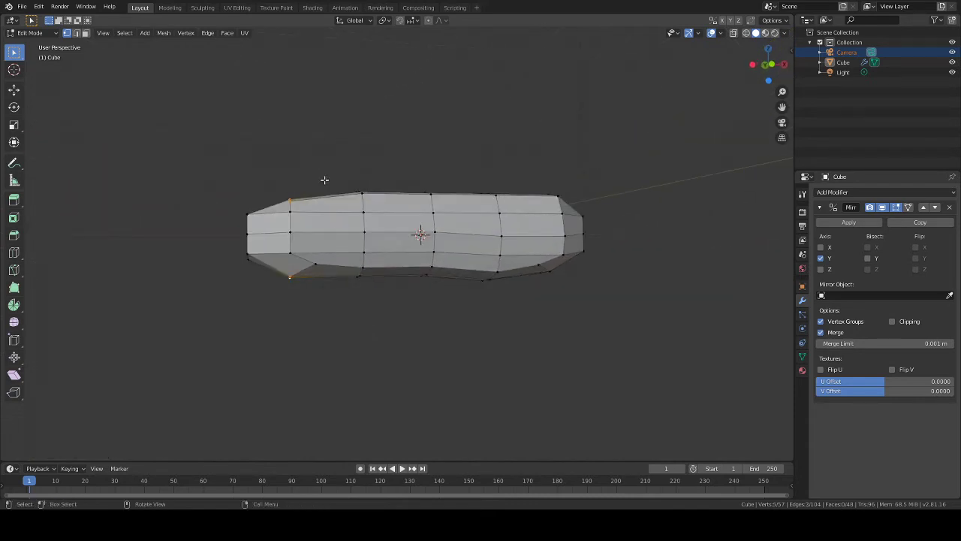
middle_drag(294, 202, 390, 91)
key(g)
key(z)
click(290, 81)
key(g)
key(z)
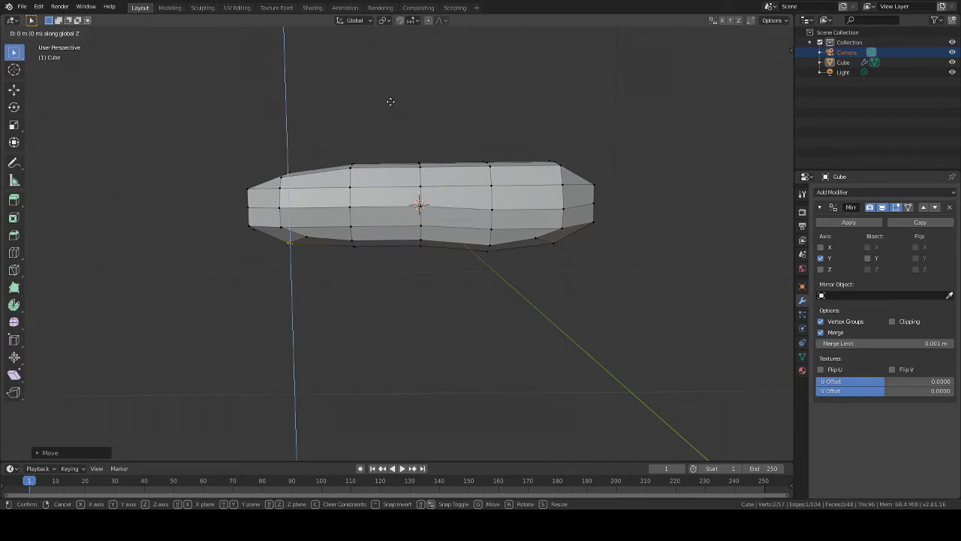
right_click(389, 103)
middle_drag(386, 105, 407, 140)
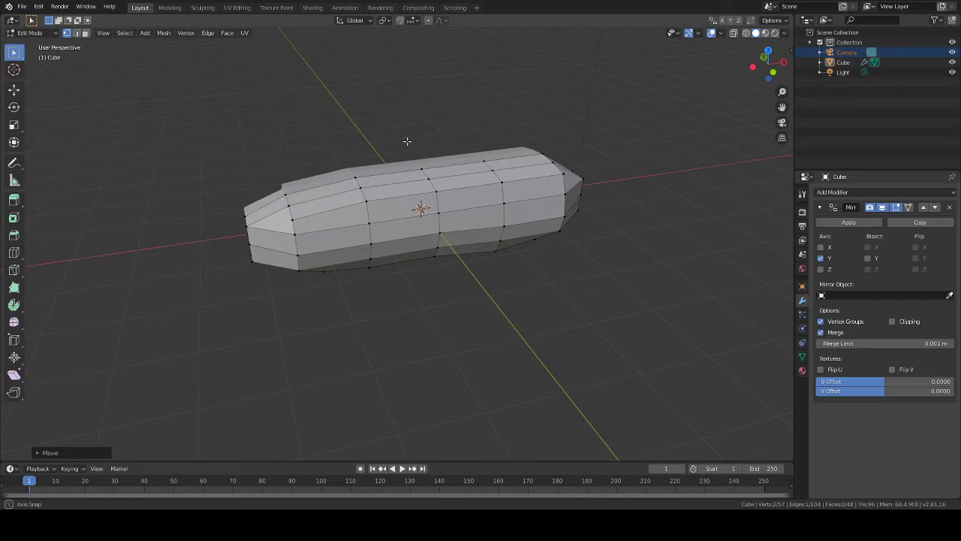
Step: Select the vertical edge loop running through the middle of the body
mouse_move(407, 141)
middle_down()
mouse_move(383, 97)
mouse_move(395, 133)
middle_up()
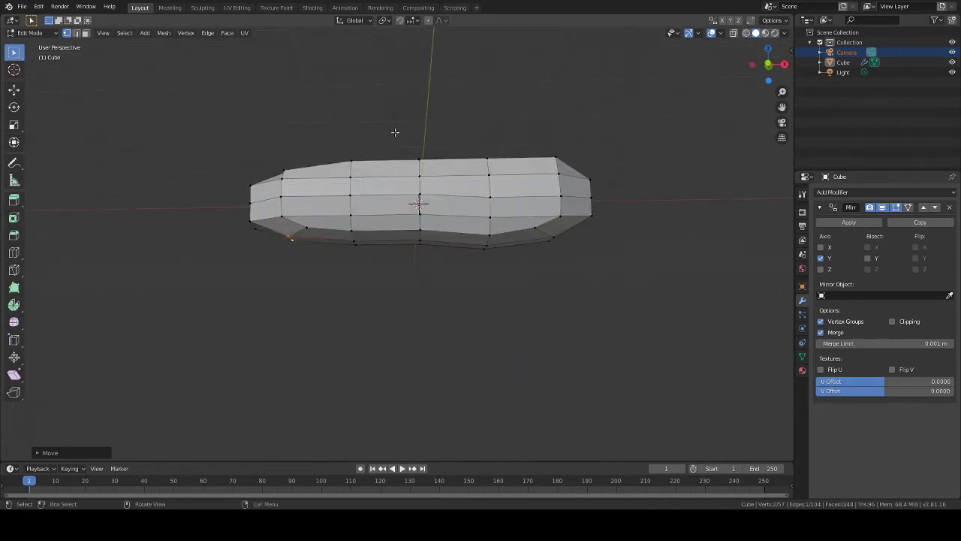
alt+click(420, 180)
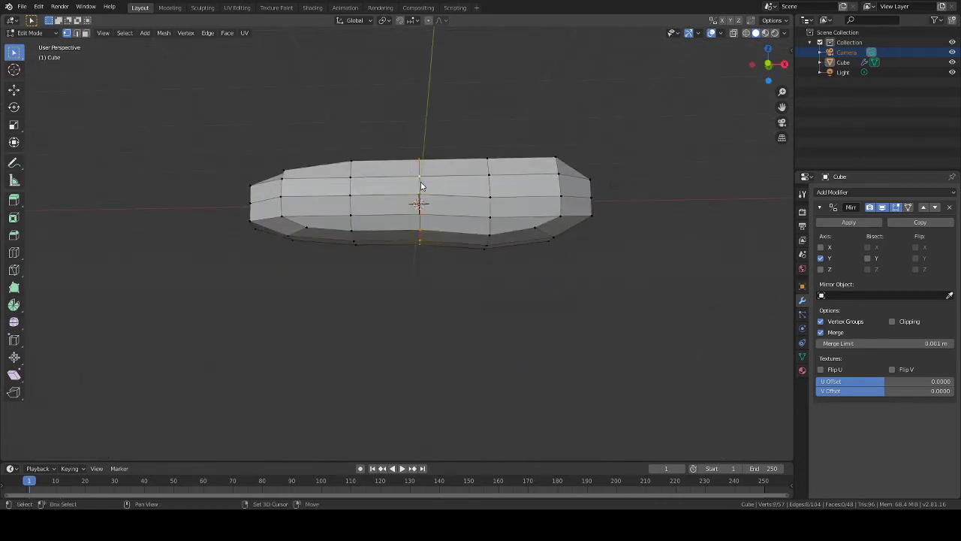
key(shift+space)
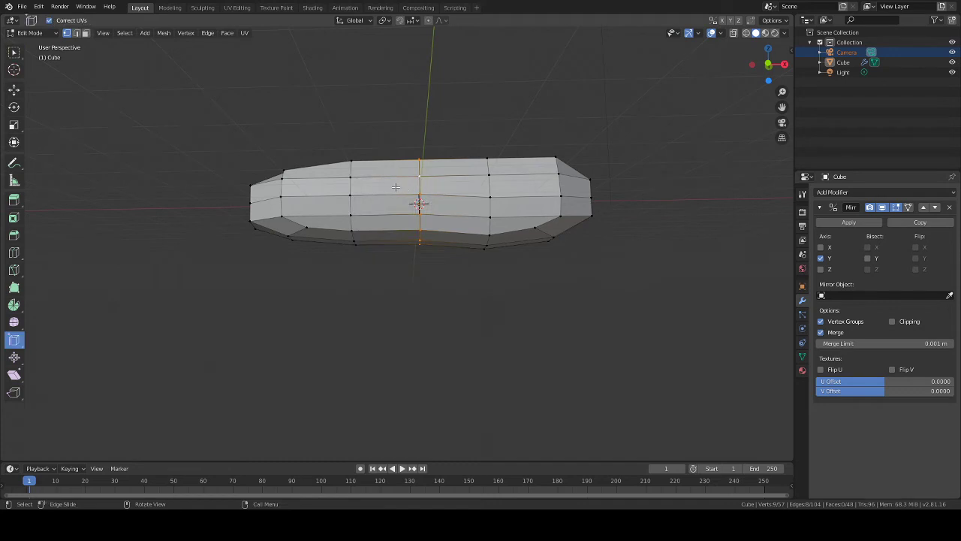
key(shift+space)
middle_drag(461, 129, 448, 180)
middle_drag(438, 125, 436, 205)
key(shift)
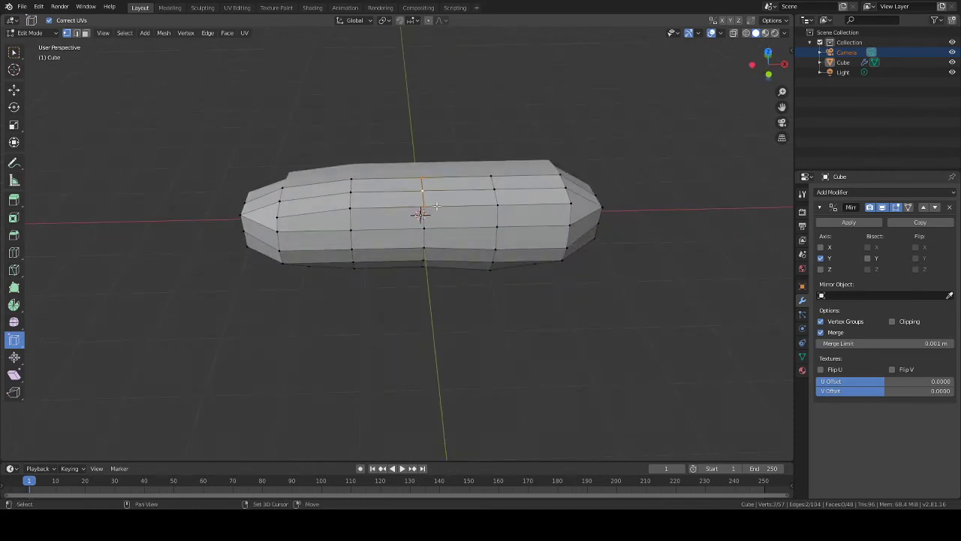
middle_drag(425, 244, 449, 244)
alt+click(419, 237)
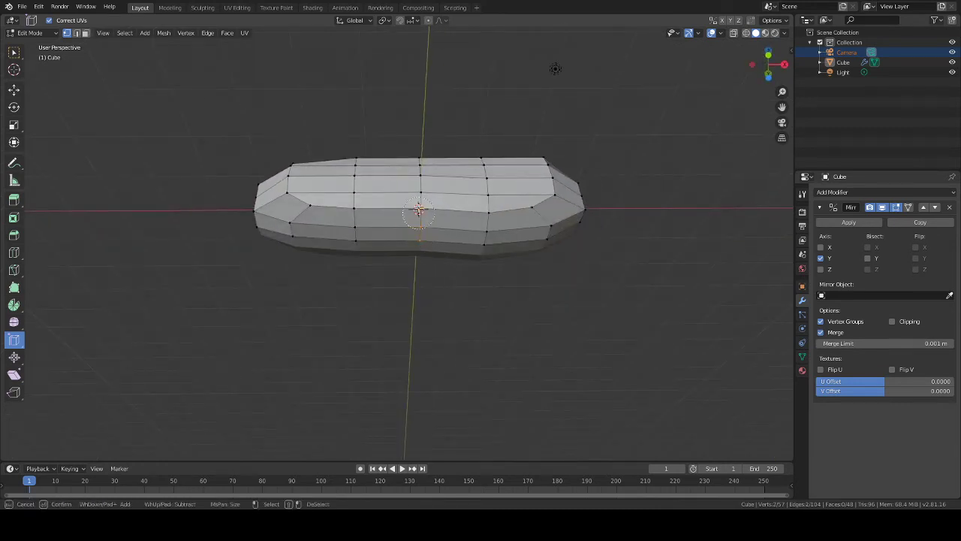
middle_drag(445, 92, 428, 176)
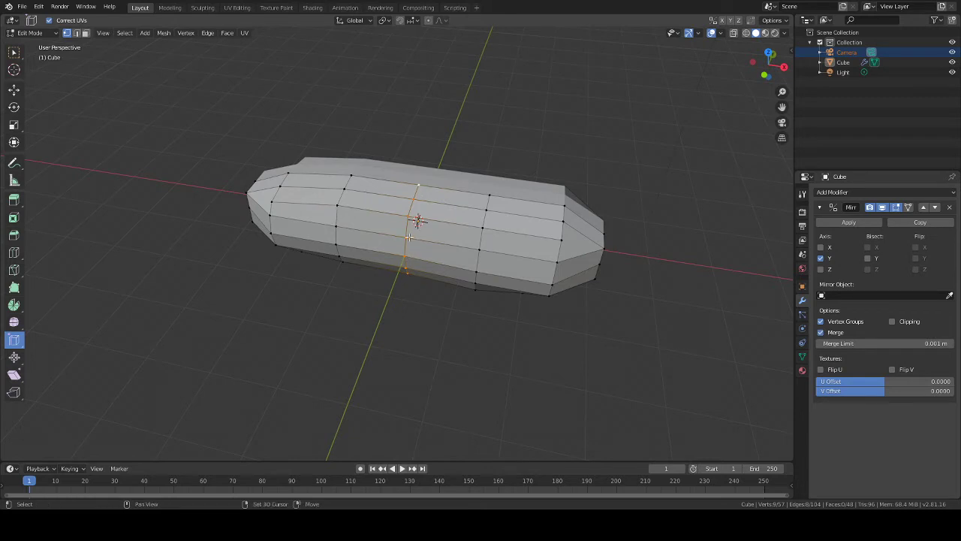
Step: Edge-slide the middle loop toward the left end, settling it left of centre
key(shift+space)
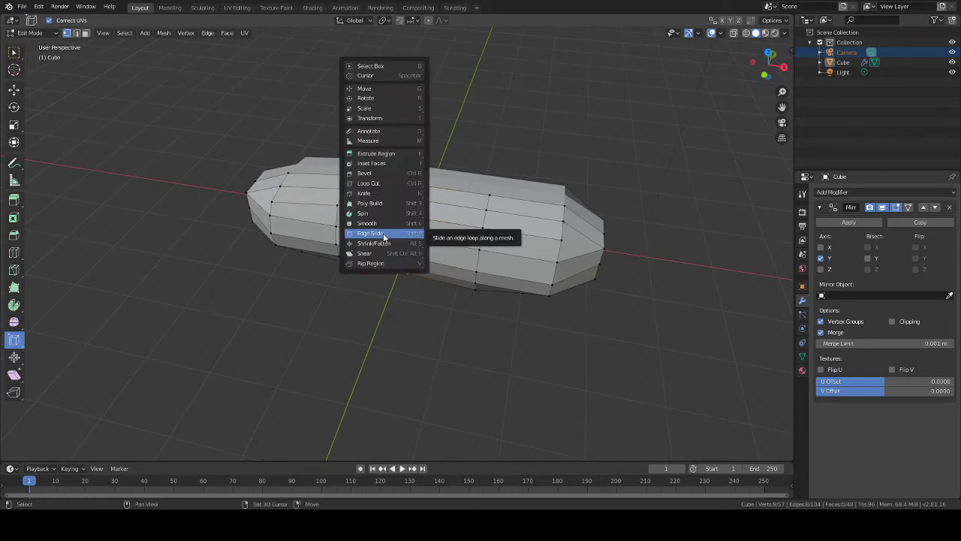
click(383, 235)
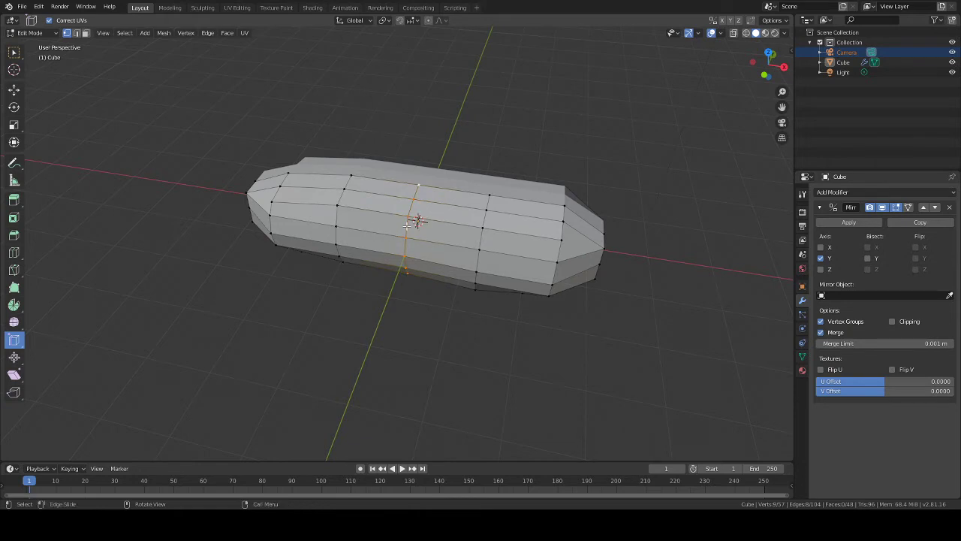
drag(407, 224, 378, 236)
middle_drag(458, 165, 488, 122)
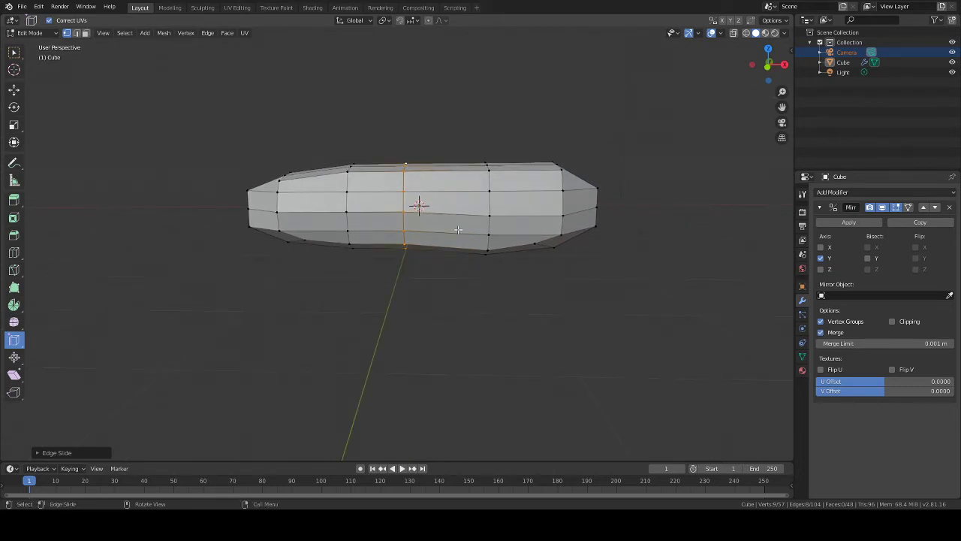
middle_drag(604, 194, 549, 129)
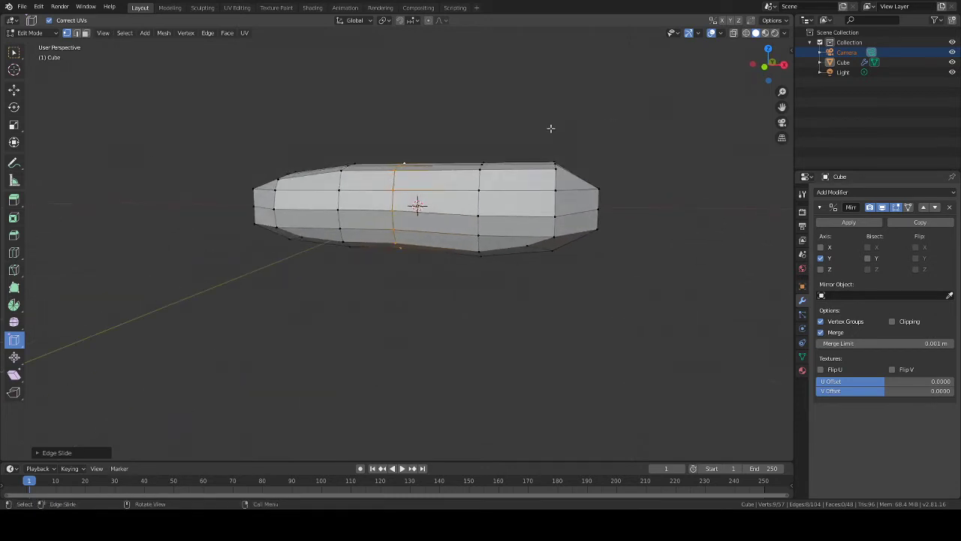
click(13, 252)
click(436, 184)
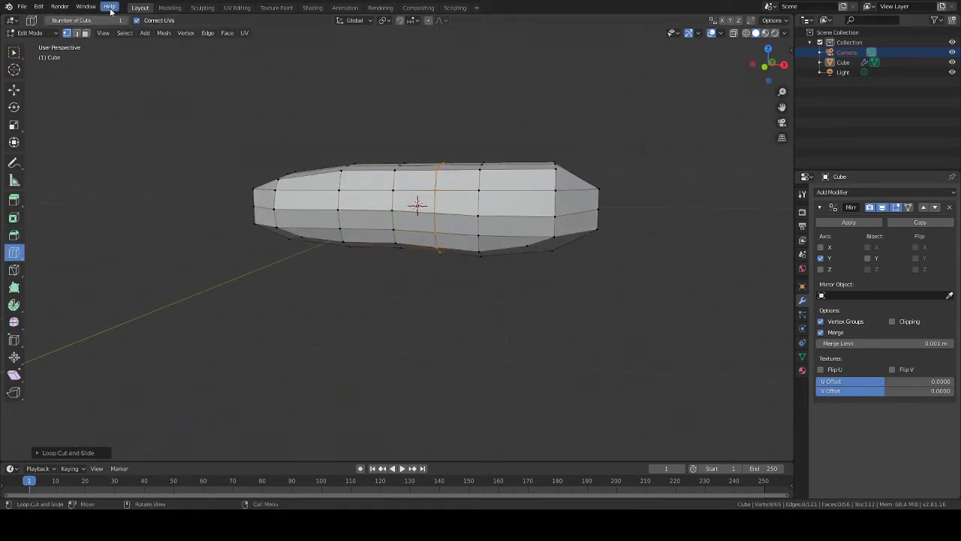
click(14, 53)
middle_drag(449, 120, 546, 305)
click(545, 305)
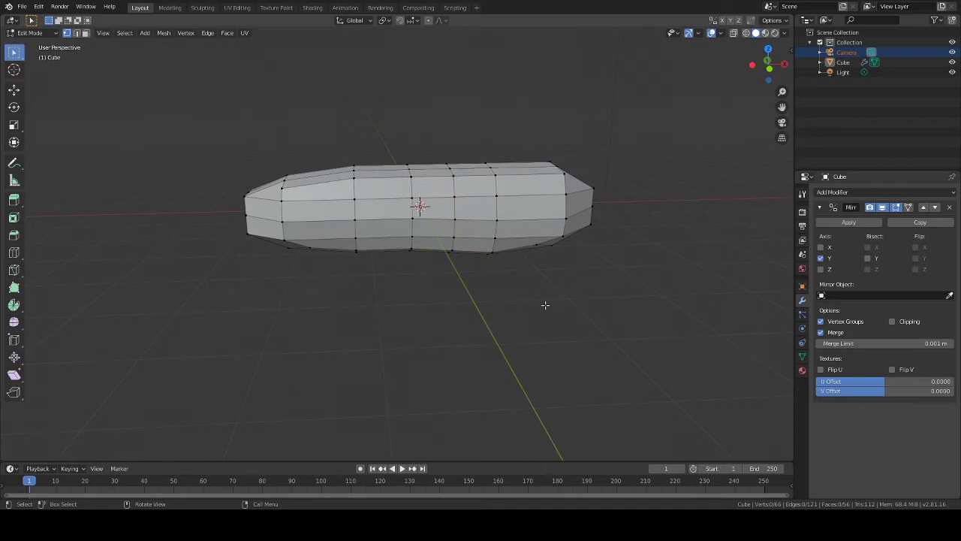
middle_drag(600, 193, 443, 202)
middle_drag(412, 302, 481, 274)
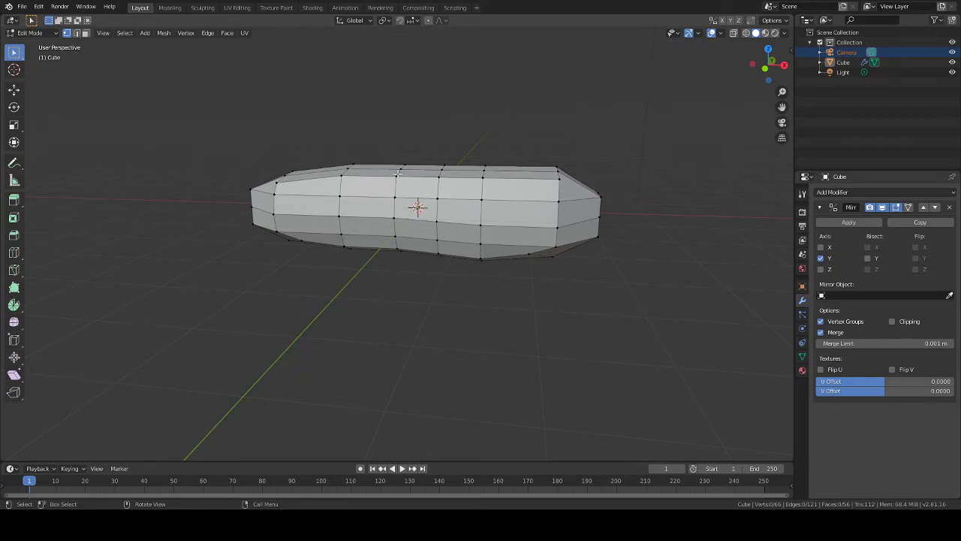
middle_drag(555, 179, 440, 168)
middle_drag(432, 246, 463, 226)
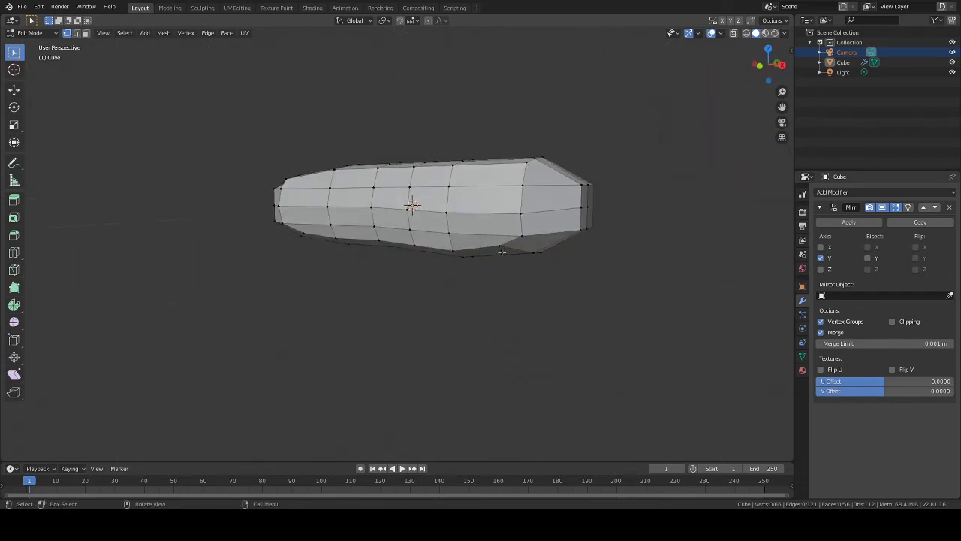
middle_drag(453, 263, 474, 271)
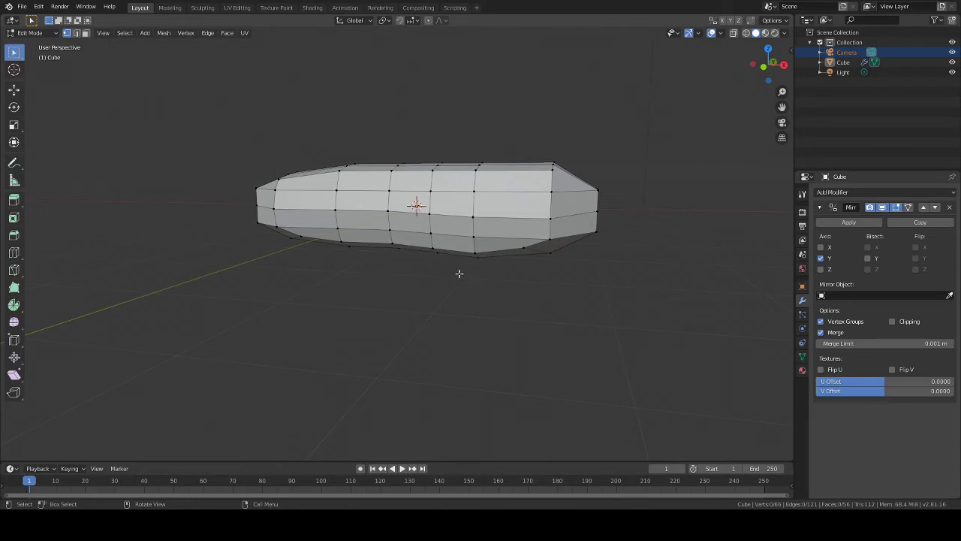
middle_drag(393, 246, 446, 238)
middle_drag(470, 287, 478, 322)
Step: Edge-slide the middle vertical edge loop along the seal body
alt+click(443, 223)
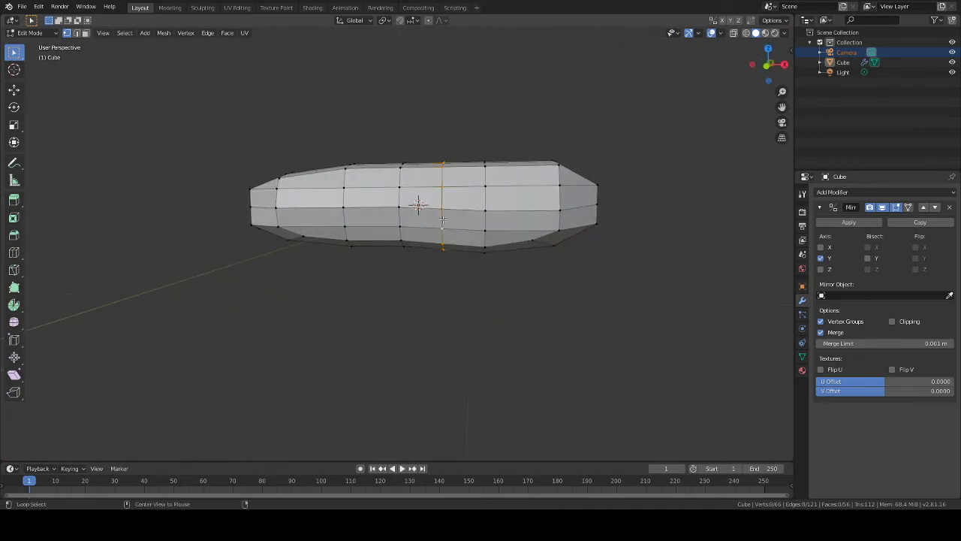
key(shift+space)
key(shift+8)
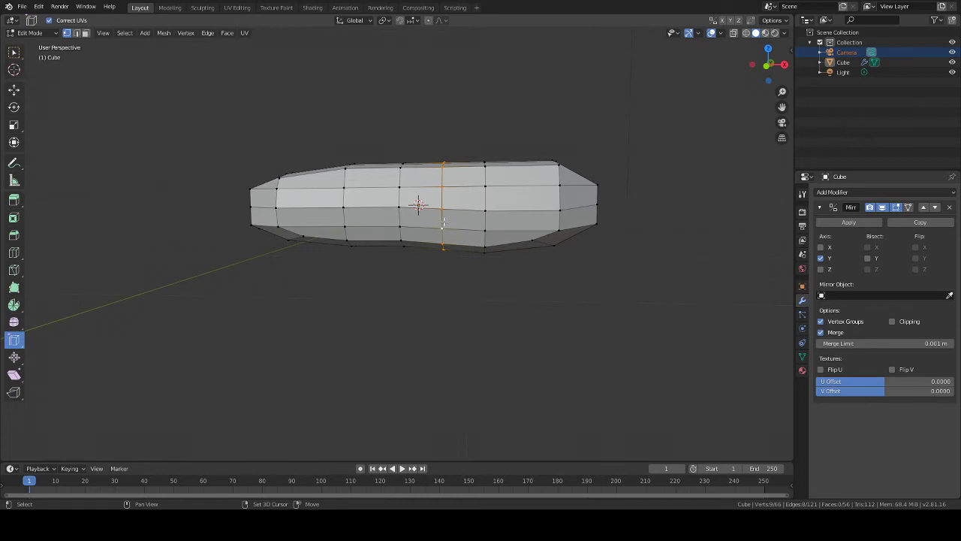
key(shift+space)
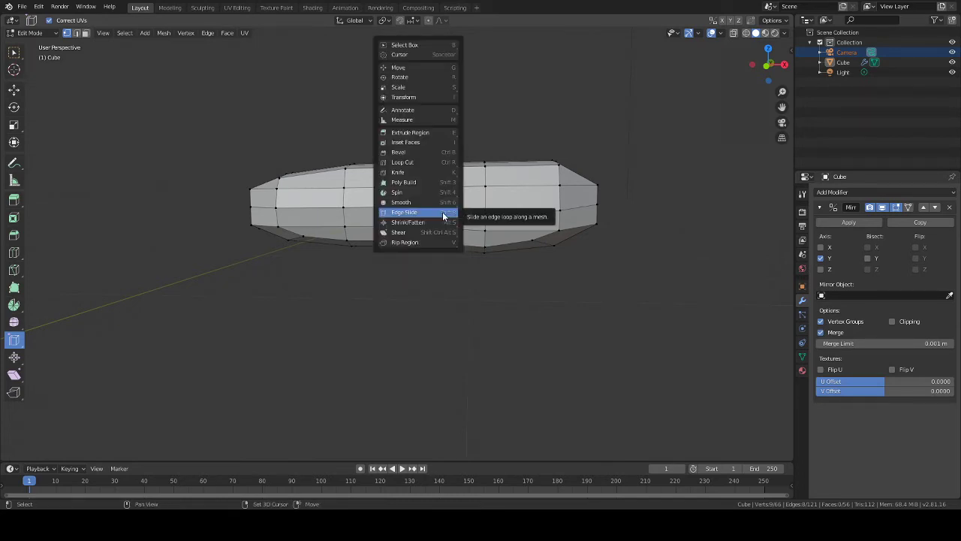
click(443, 216)
drag(432, 212, 431, 214)
Step: Lower the selected belly vertices about 0.025 m along Z
middle_drag(466, 303, 515, 326)
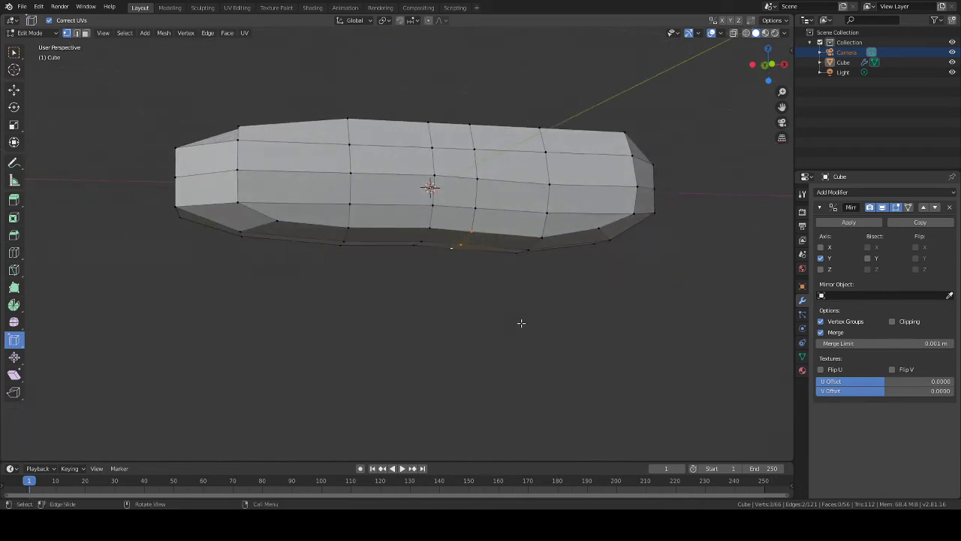
key(g)
key(z)
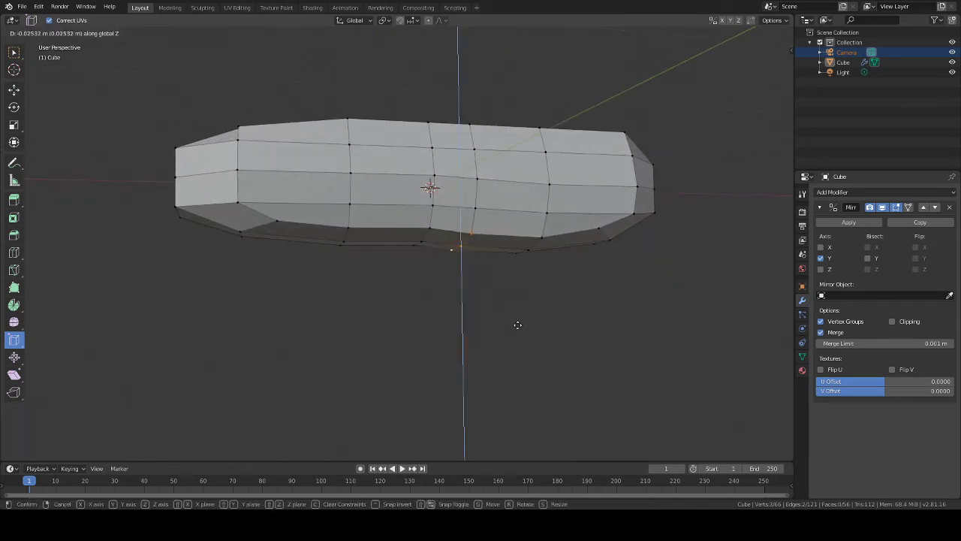
click(525, 330)
Step: Move a vertex on the body's lower edge to refine the belly line
middle_drag(547, 338, 521, 339)
middle_drag(375, 290, 349, 231)
click(348, 231)
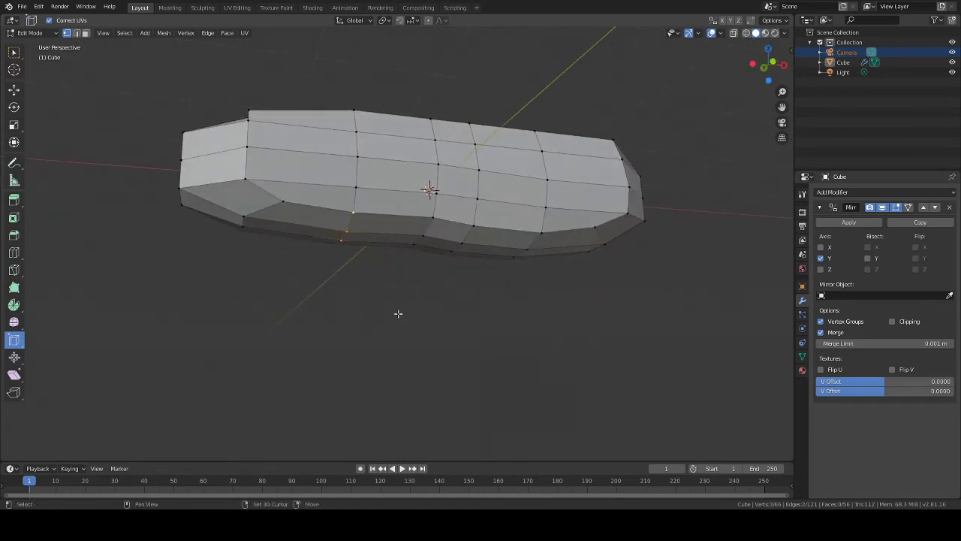
key(g)
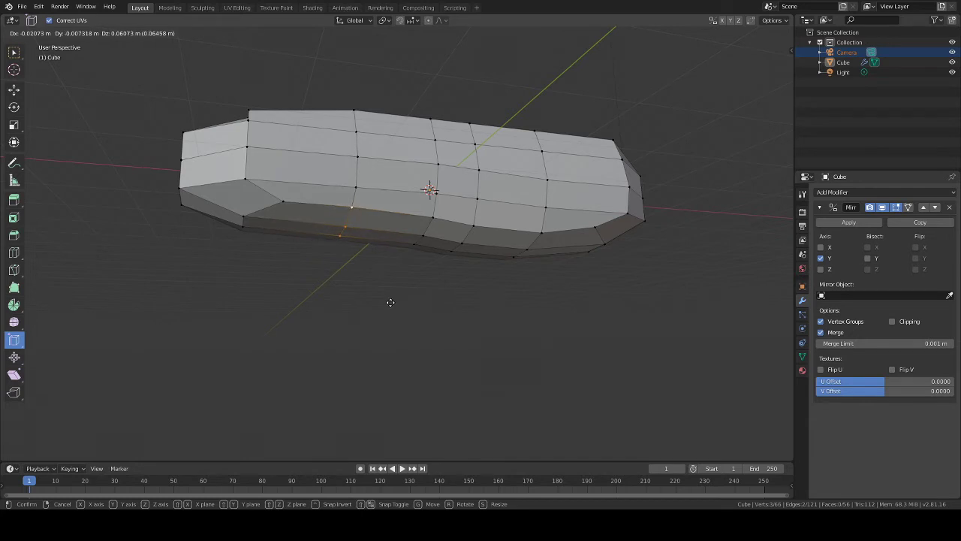
click(390, 302)
middle_drag(393, 303, 382, 318)
scroll(383, 318, down, 3)
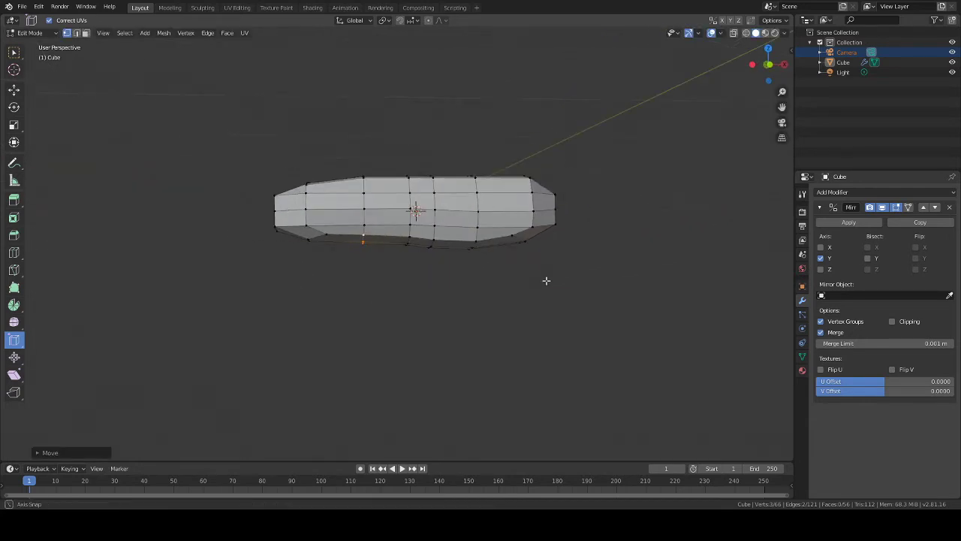
middle_drag(548, 279, 352, 288)
scroll(361, 293, up, 4)
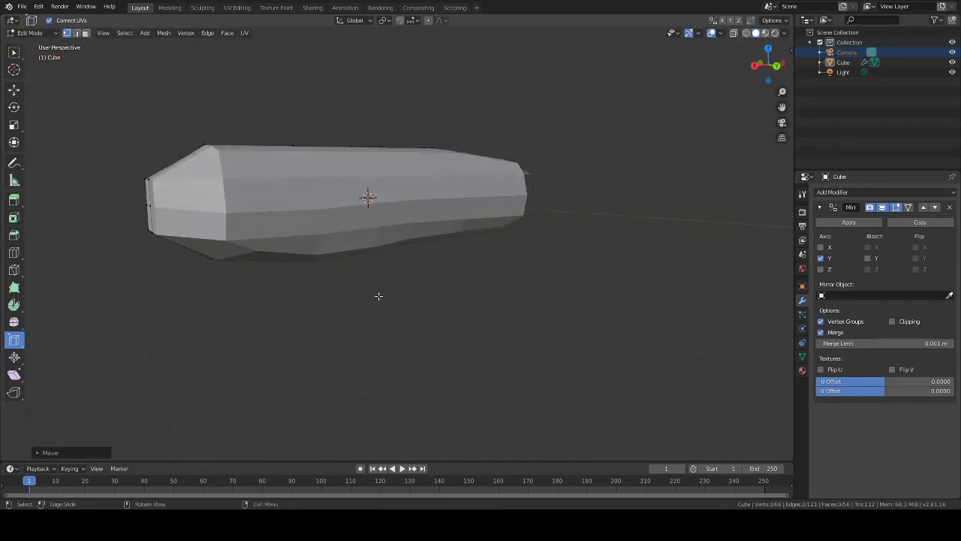
Step: Select a single vertex on the body's lower edge and view it from oblique and end-on angles
middle_drag(294, 287, 418, 292)
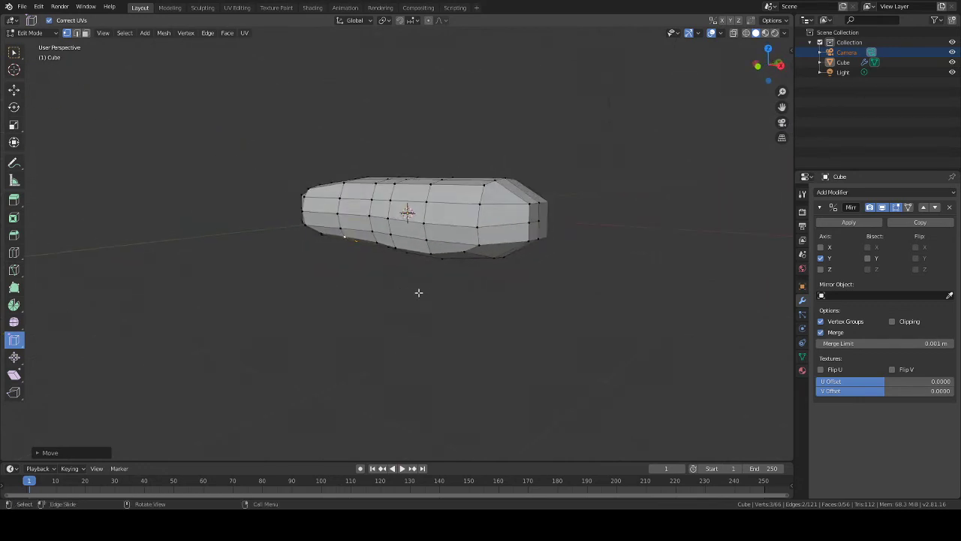
click(426, 238)
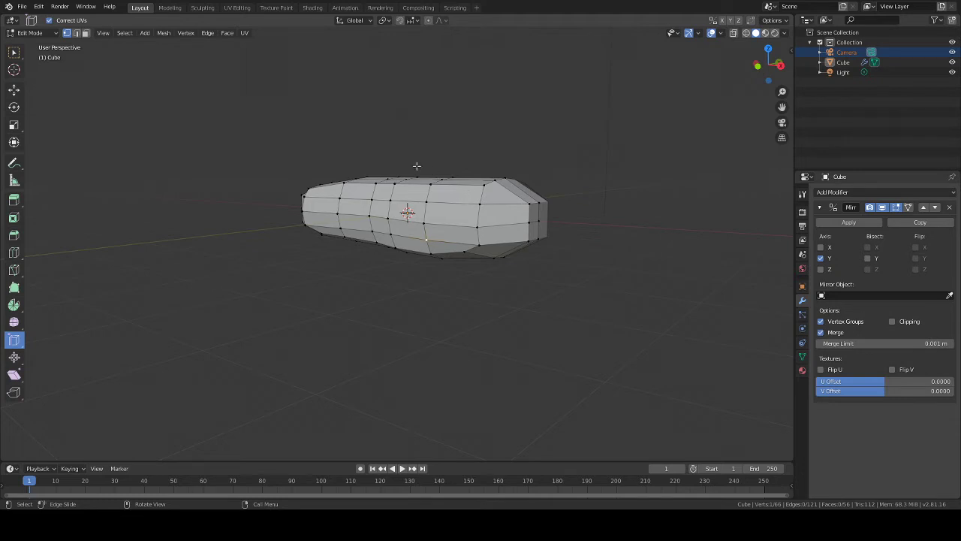
middle_drag(472, 299, 426, 278)
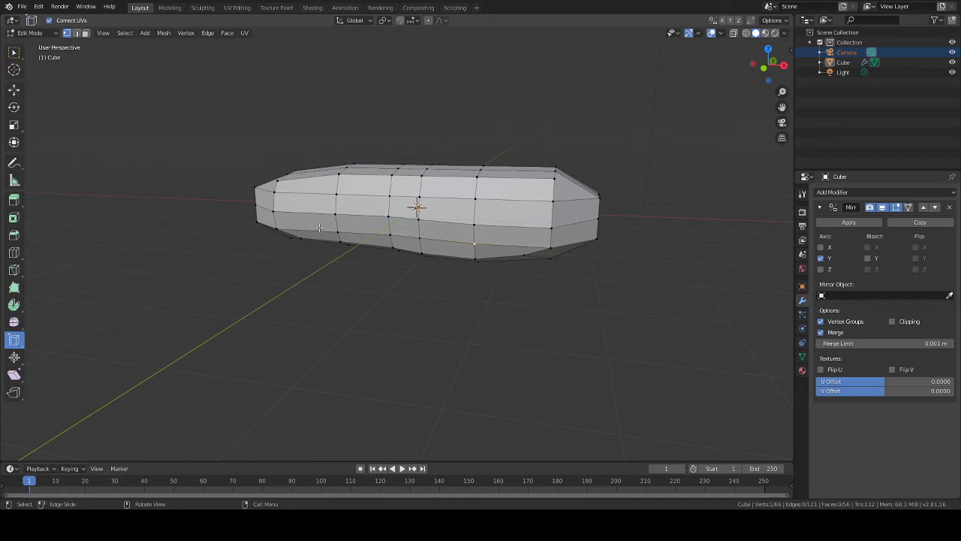
middle_drag(541, 352, 519, 312)
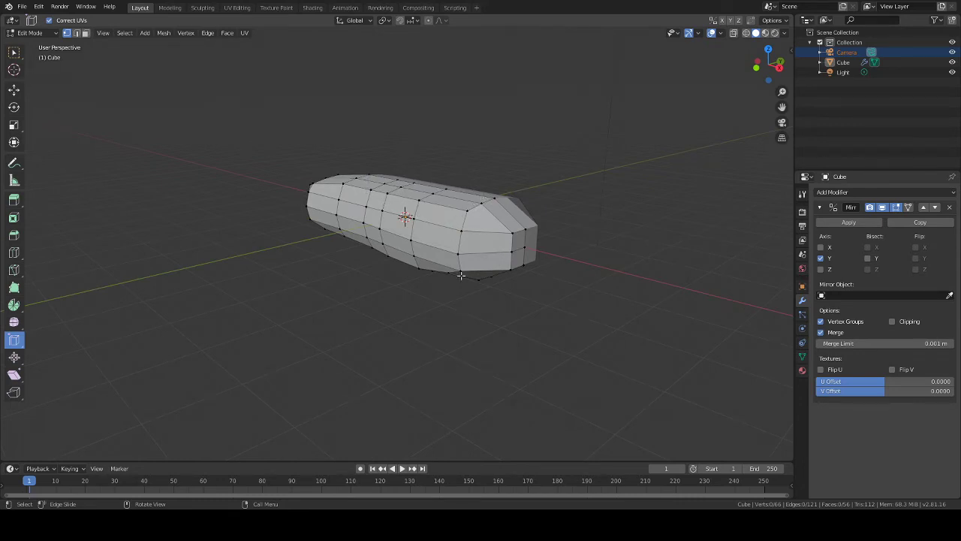
Step: Orbit through tilted, diagonal and level side views to inspect the reshaped body
middle_drag(461, 275, 443, 250)
middle_drag(415, 171, 415, 126)
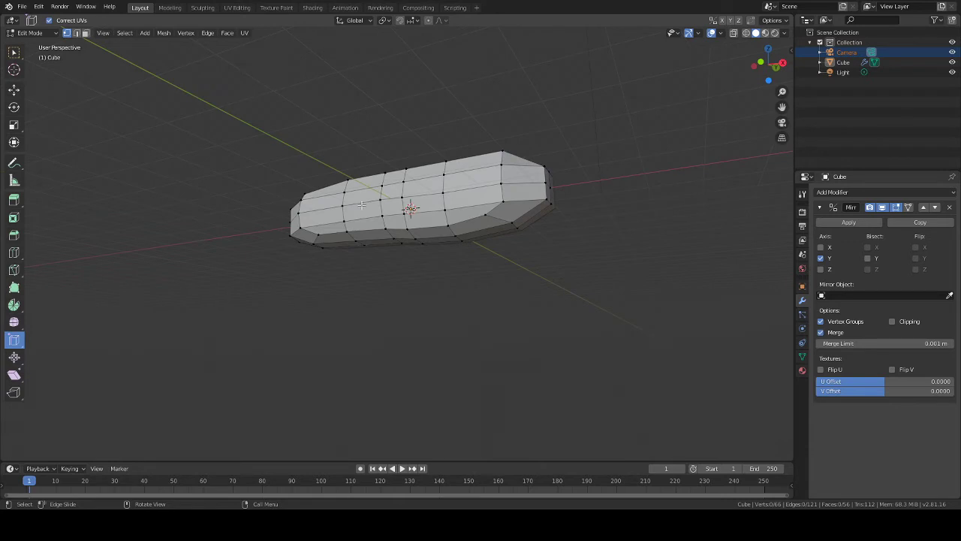
middle_drag(440, 290, 434, 130)
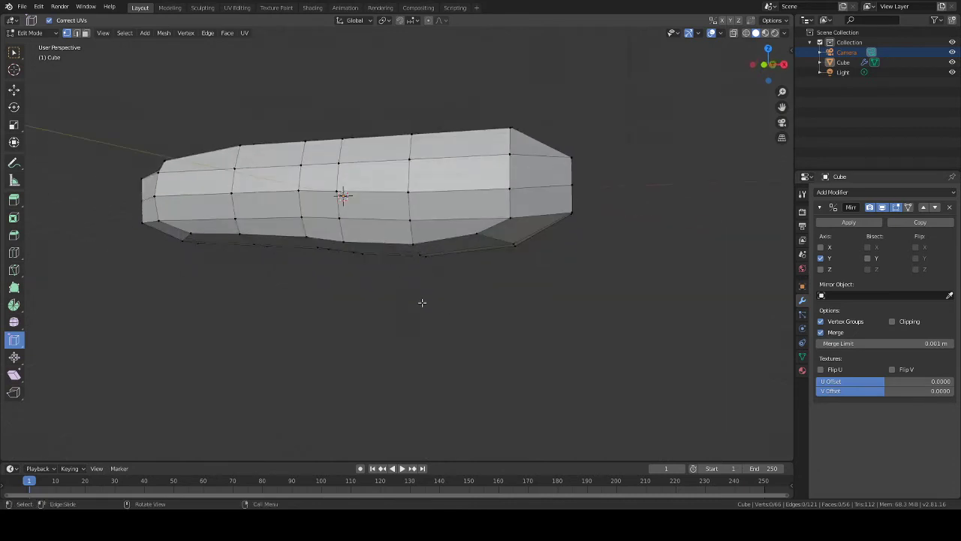
middle_drag(422, 303, 420, 273)
middle_drag(407, 213, 410, 141)
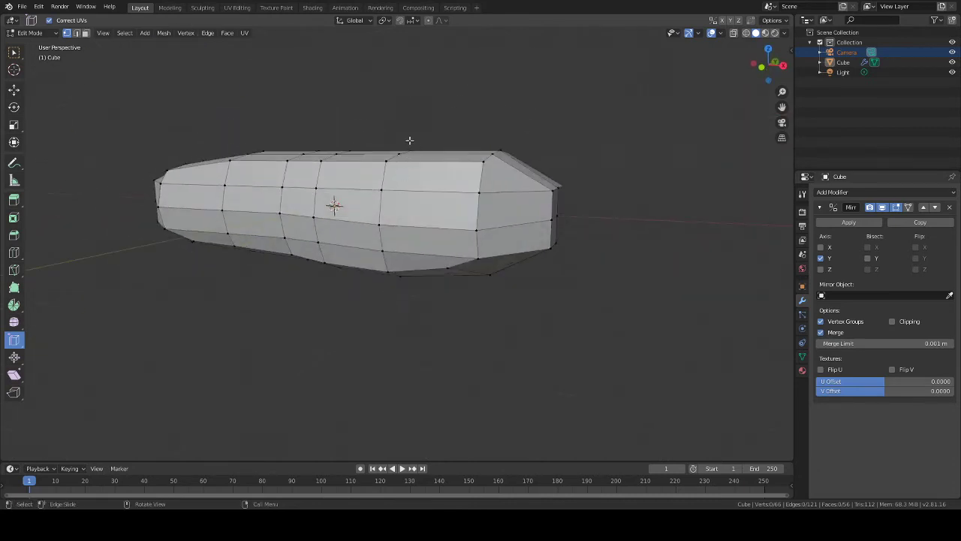
middle_drag(371, 279, 404, 291)
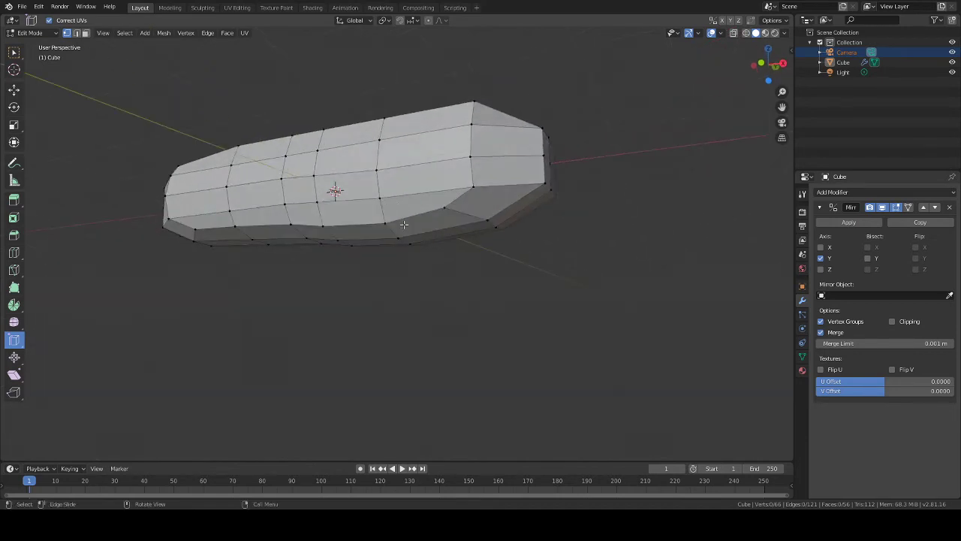
middle_drag(388, 262, 386, 319)
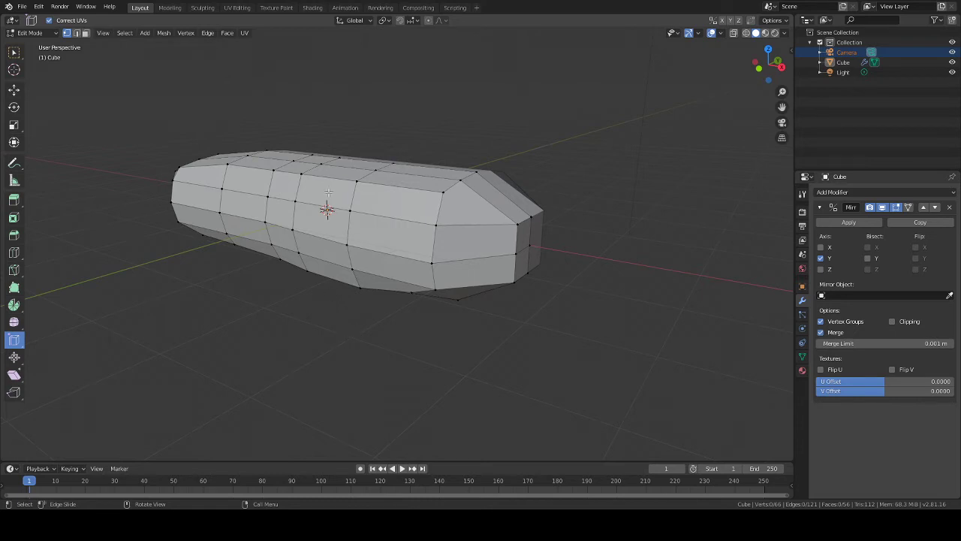
middle_drag(618, 316, 535, 275)
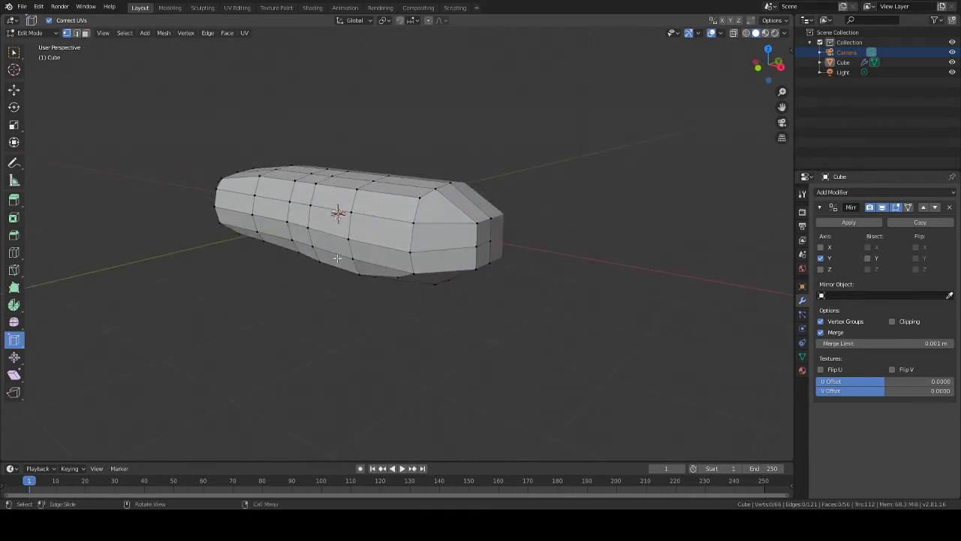
middle_drag(337, 258, 431, 289)
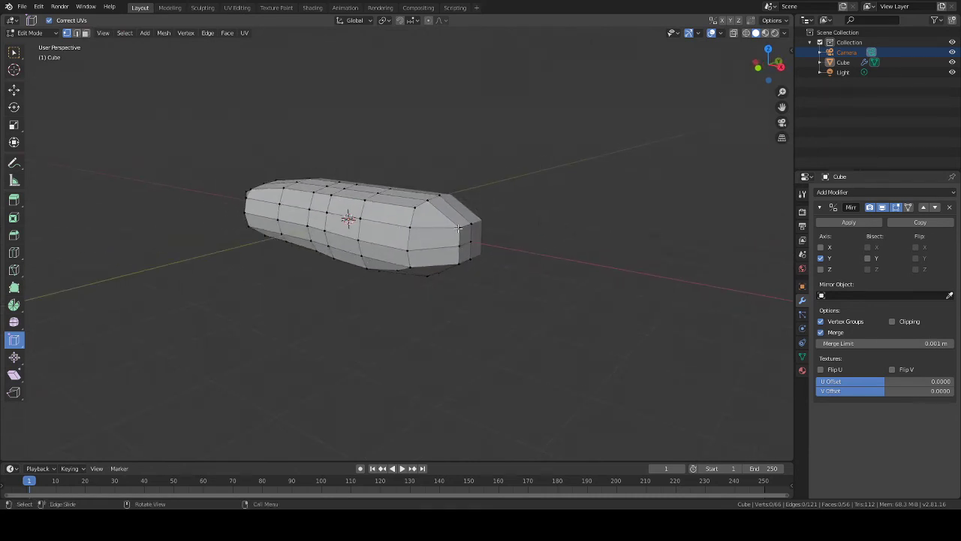
middle_drag(455, 328, 437, 289)
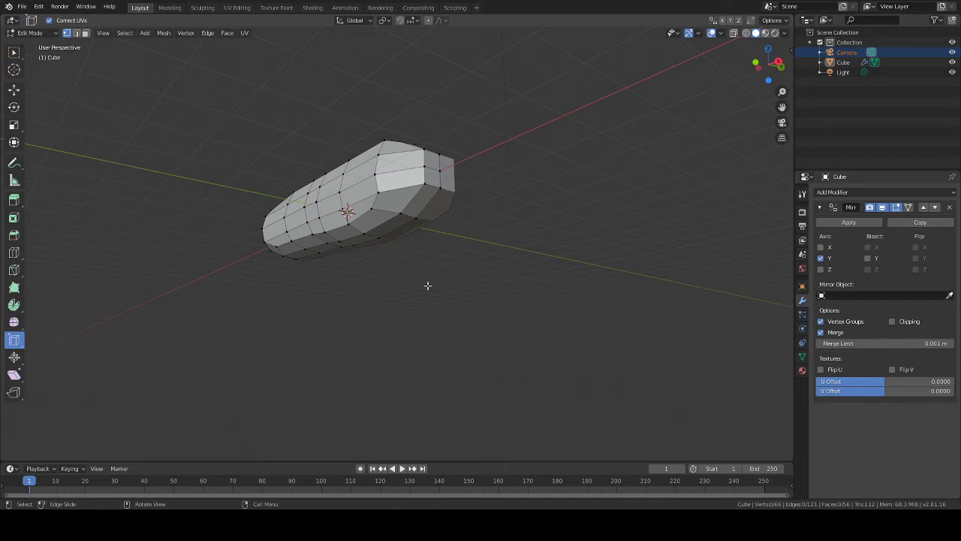
middle_drag(473, 69, 607, 194)
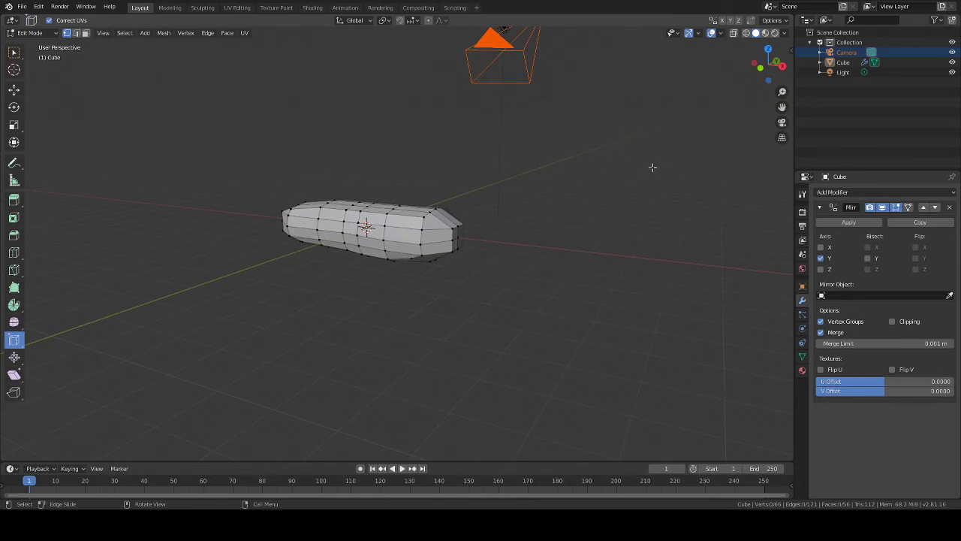
Step: Zoom and orbit around the body to check its silhouette, ending at a side view
middle_drag(651, 167, 591, 225)
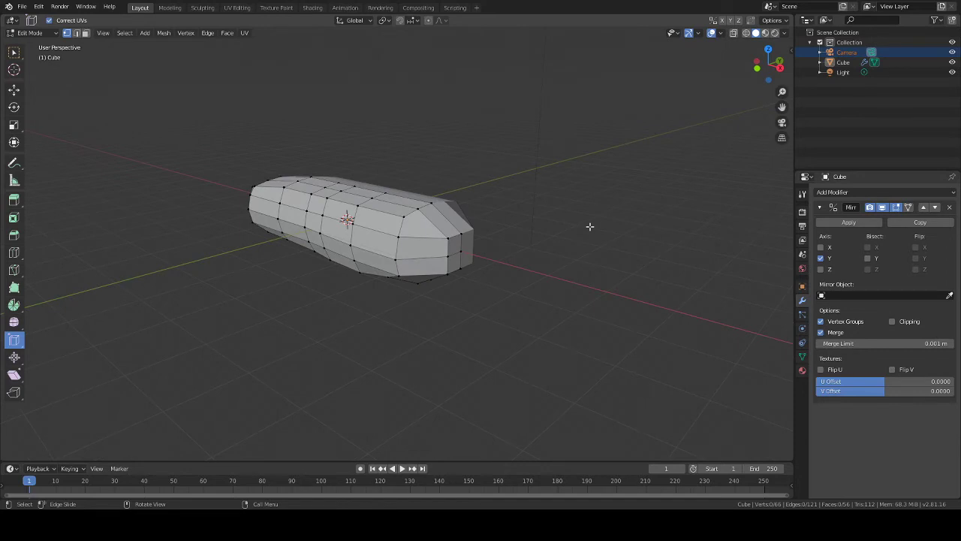
scroll(536, 230, up, 3)
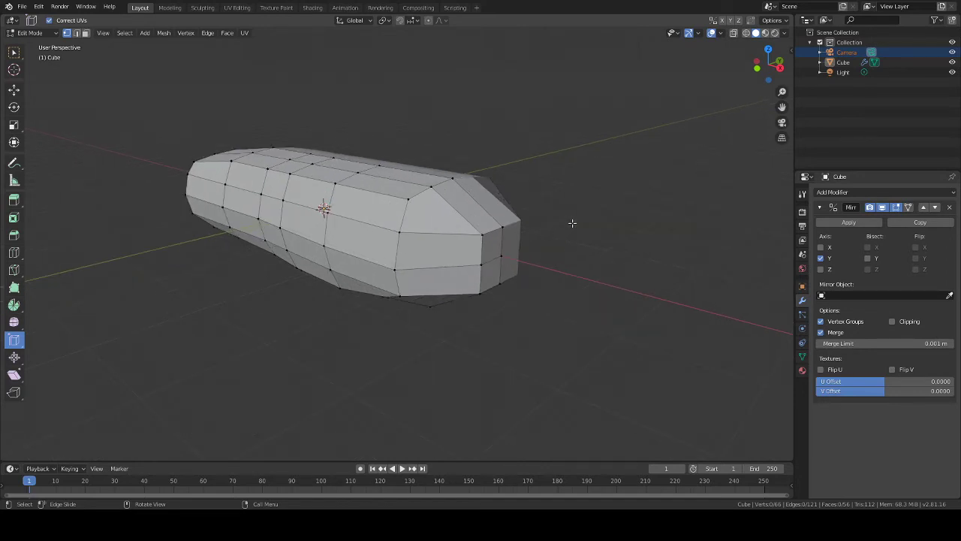
scroll(594, 156, down, 4)
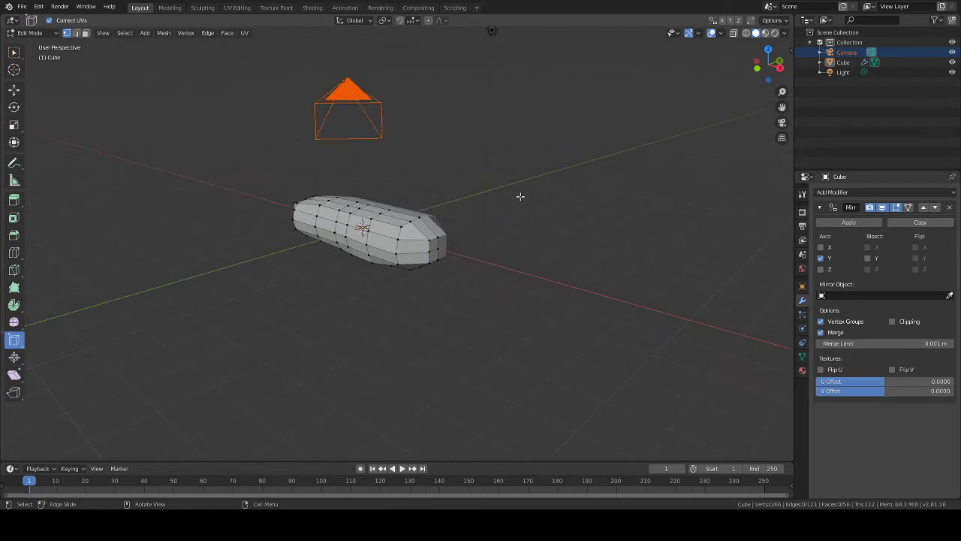
scroll(484, 199, up, 4)
middle_drag(526, 202, 593, 204)
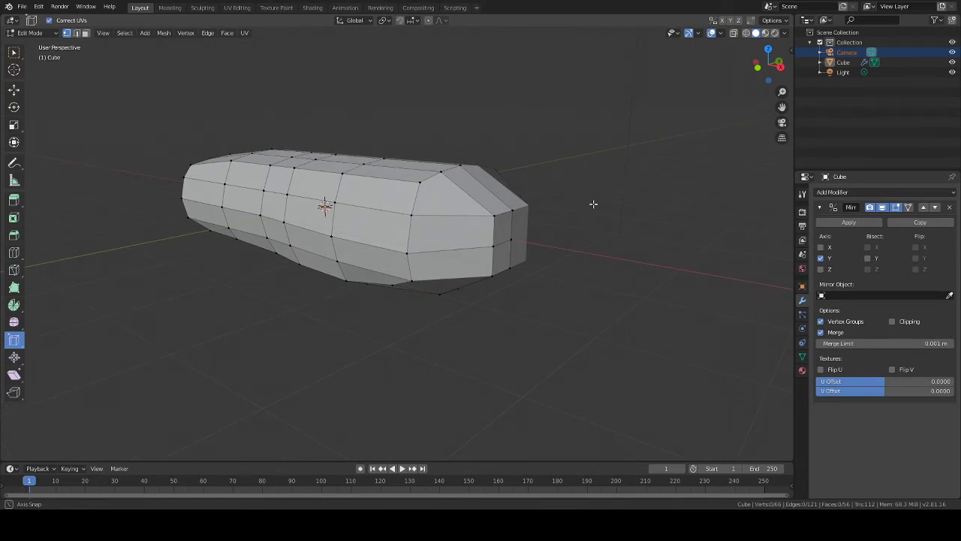
middle_drag(593, 204, 411, 217)
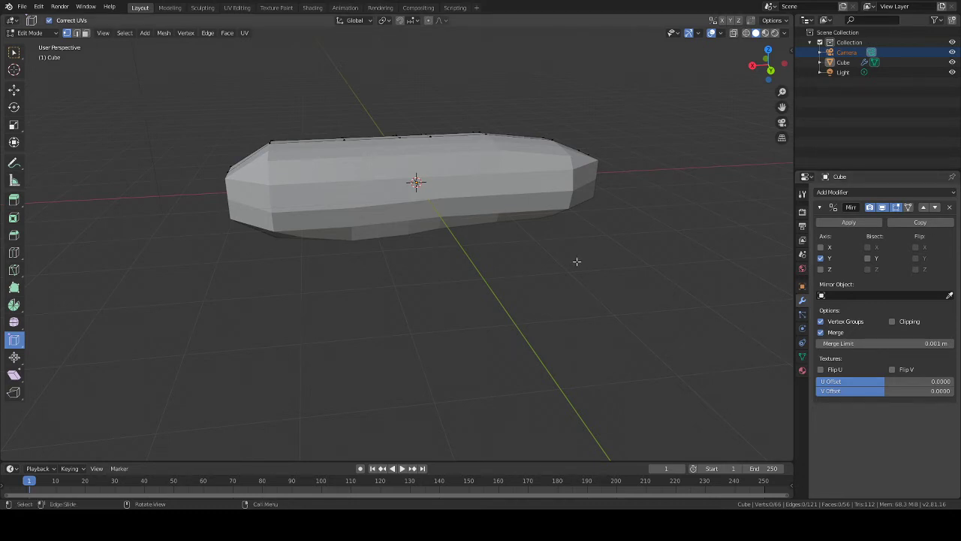
middle_drag(577, 261, 360, 306)
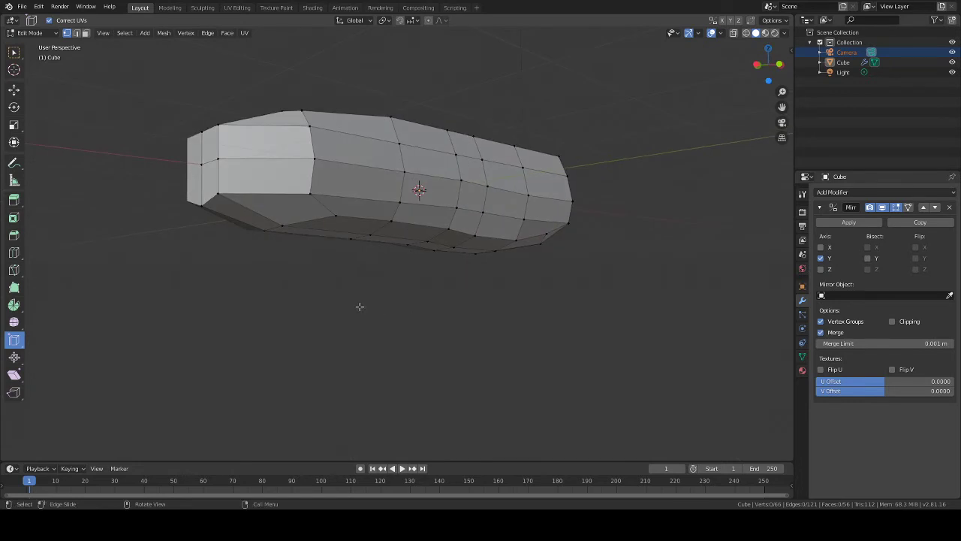
middle_drag(347, 258, 310, 290)
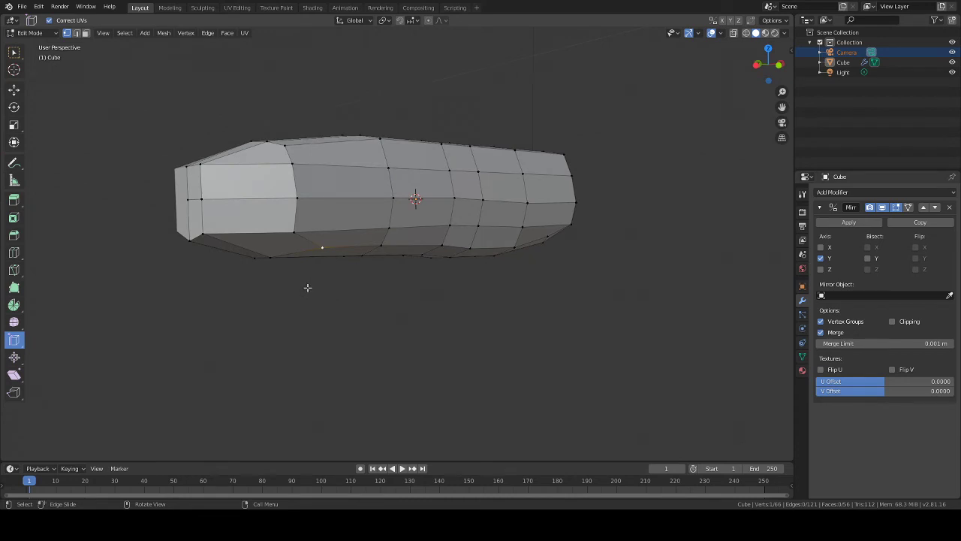
key(g)
key(x)
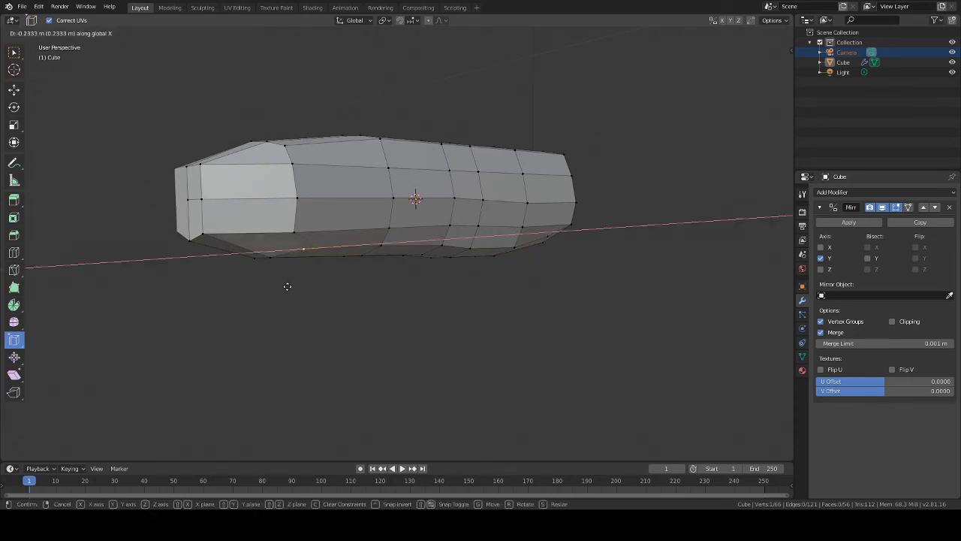
click(280, 285)
middle_drag(307, 285, 367, 287)
key(g)
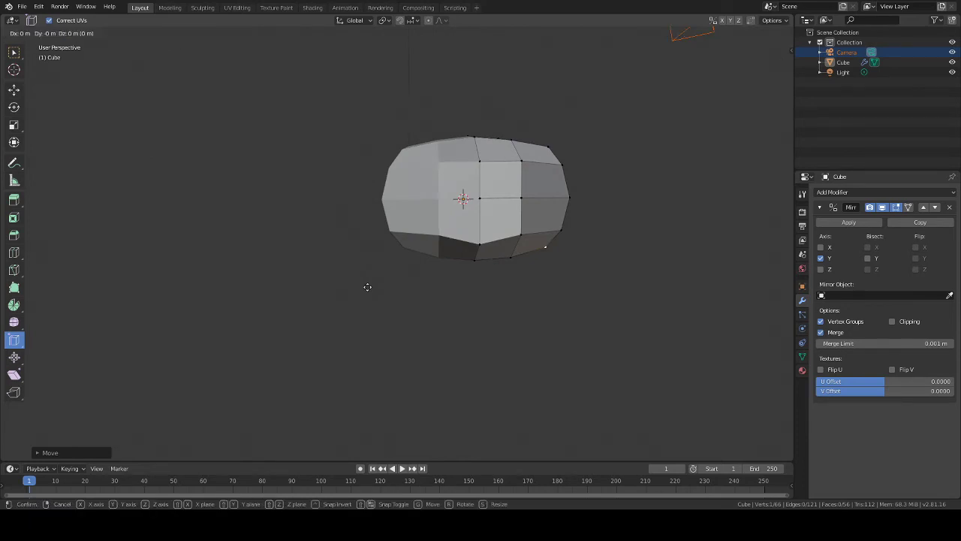
key(y)
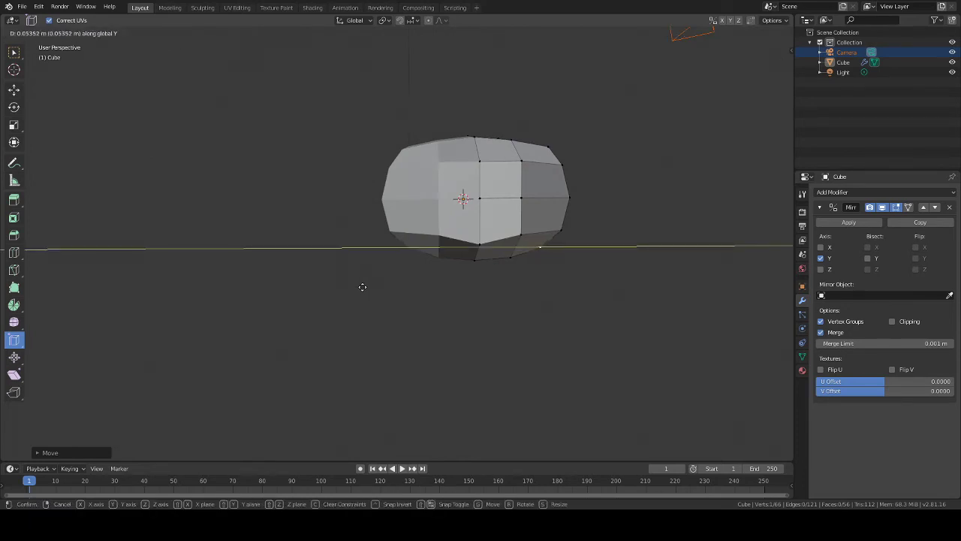
click(361, 286)
mouse_move(361, 285)
middle_down()
mouse_move(444, 321)
mouse_move(341, 298)
mouse_move(300, 298)
mouse_move(277, 321)
mouse_move(425, 328)
mouse_move(401, 301)
mouse_move(355, 278)
middle_up()
Step: Select the front-end faces of the seal body with circle select
shift+click(210, 194)
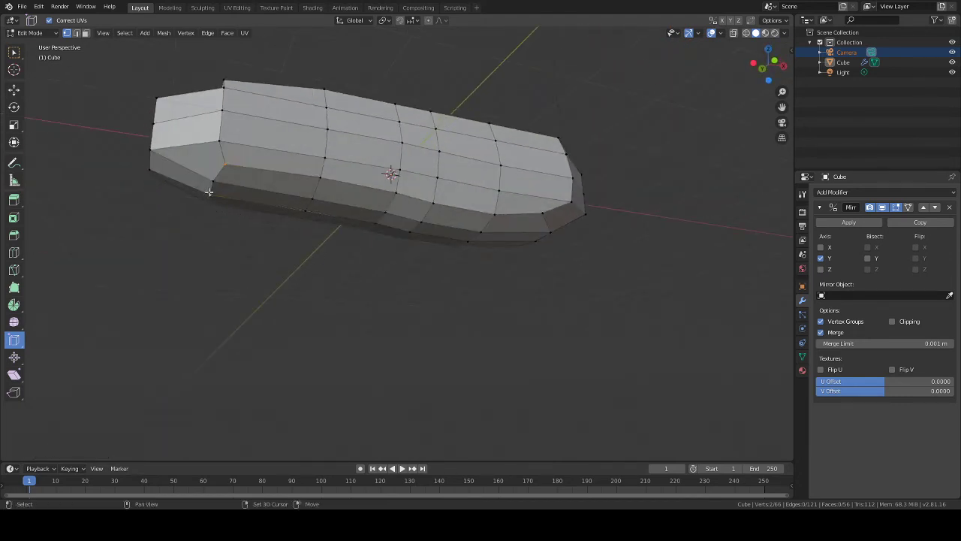
middle_drag(330, 181, 99, 135)
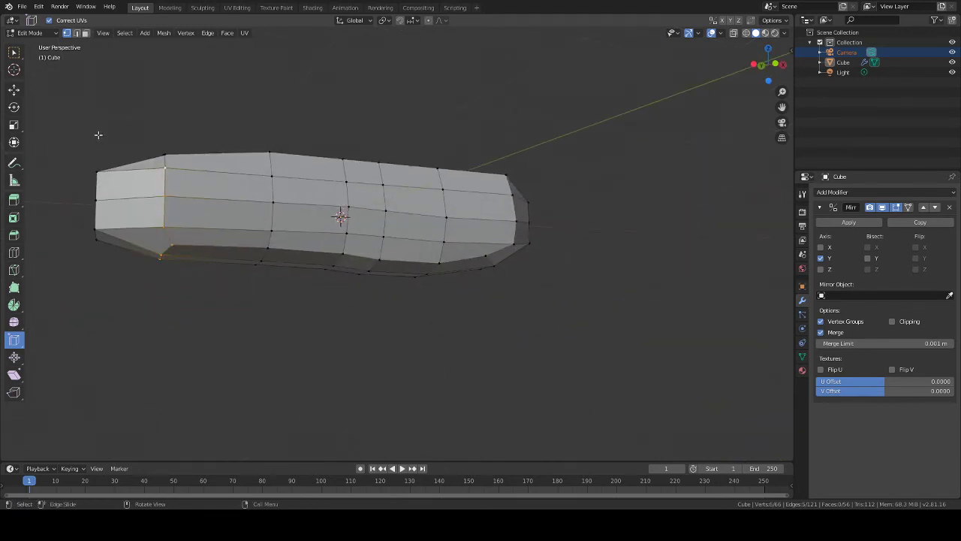
middle_drag(166, 159, 181, 127)
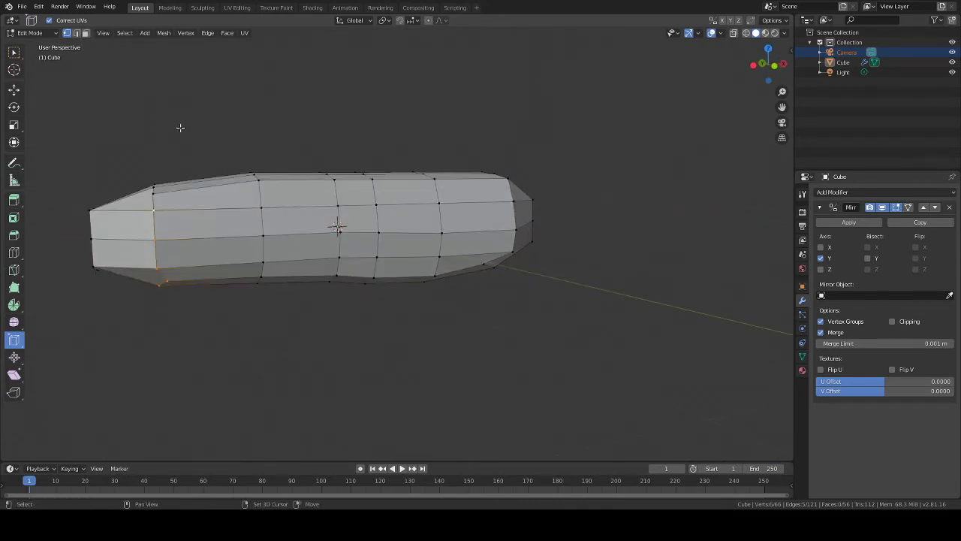
middle_drag(155, 182, 217, 172)
middle_drag(190, 81, 255, 163)
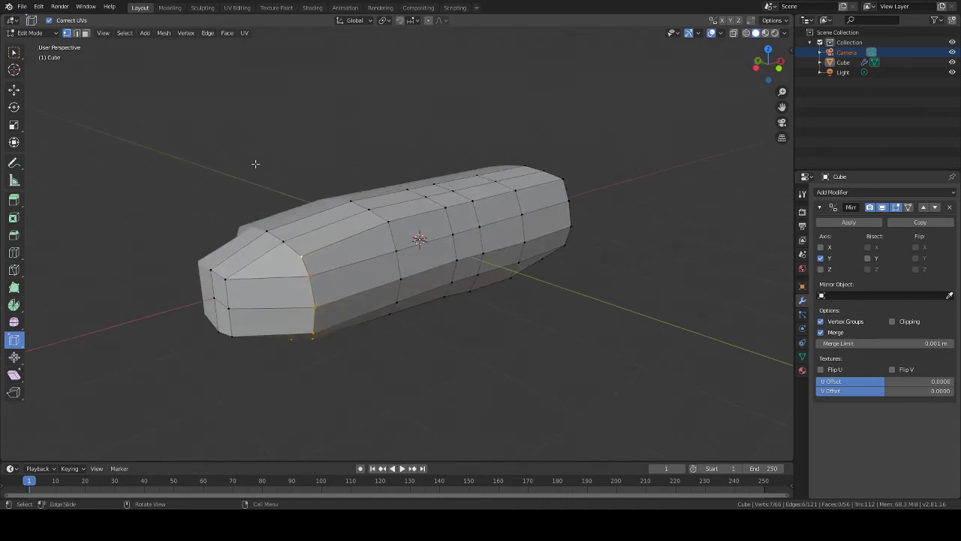
shift+click(268, 231)
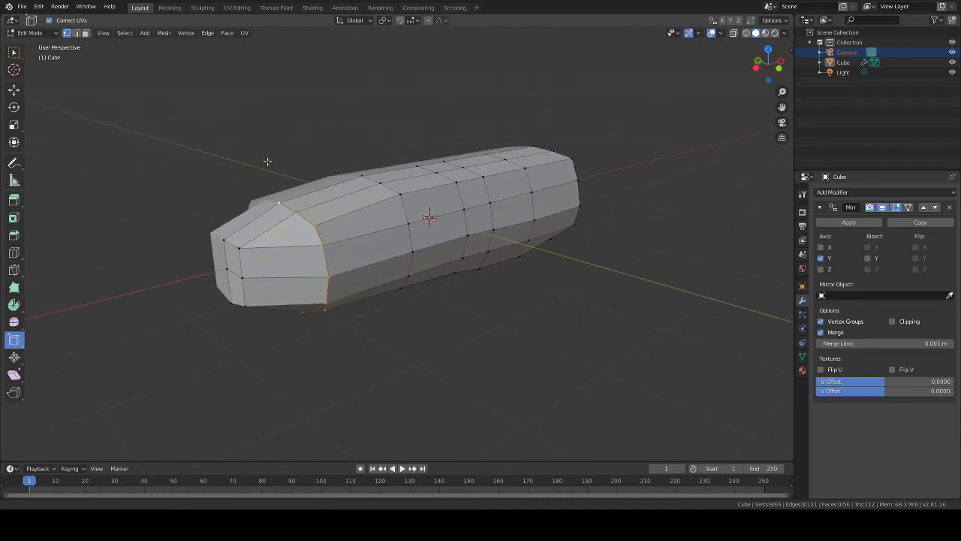
middle_drag(265, 207, 267, 162)
key(c)
mouse_move(243, 192)
mouse_down()
mouse_move(223, 238)
mouse_move(242, 308)
mouse_move(230, 288)
mouse_move(243, 241)
mouse_move(271, 274)
mouse_up()
right_click(469, 350)
middle_drag(468, 351, 577, 303)
Step: Scale the front end down to about 0.946 and enable Clipping on the Y Mirror modifier
key(s)
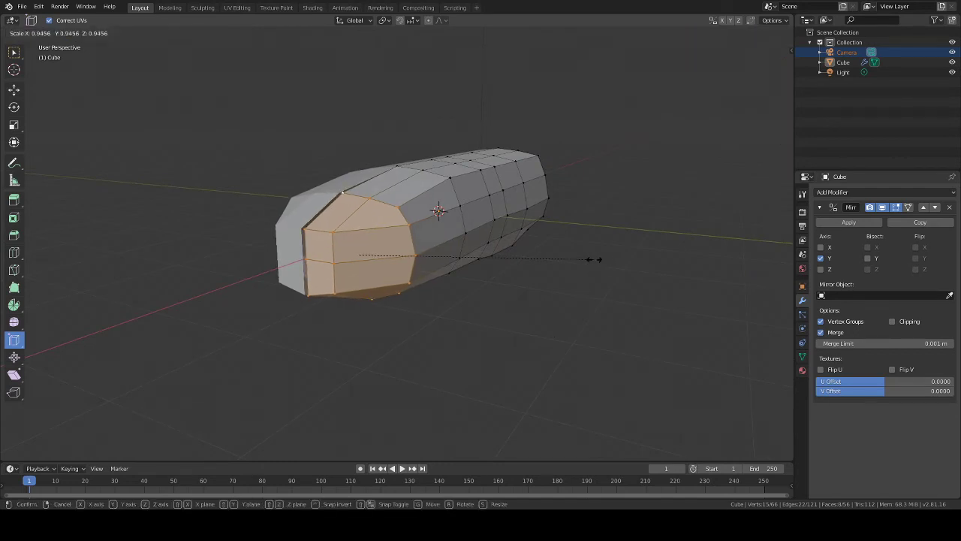
click(576, 259)
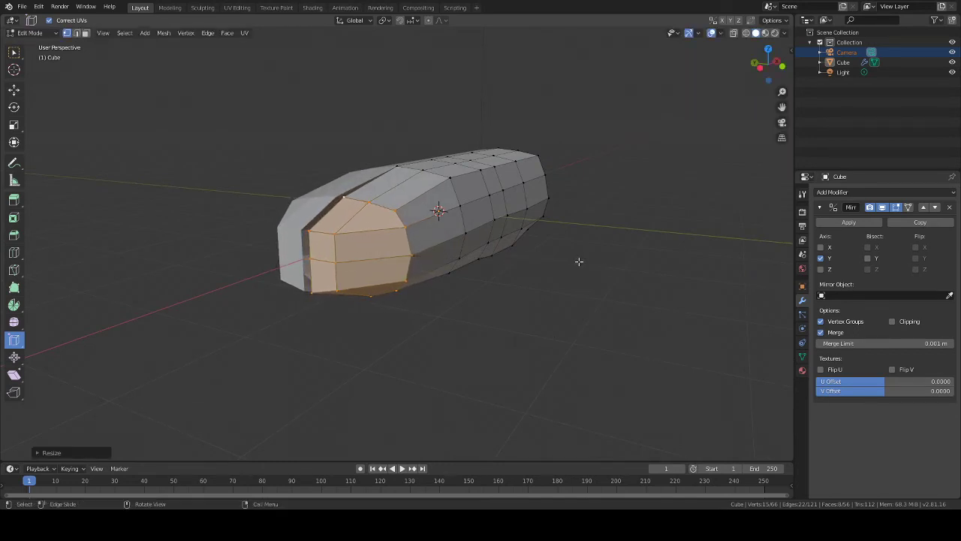
click(893, 322)
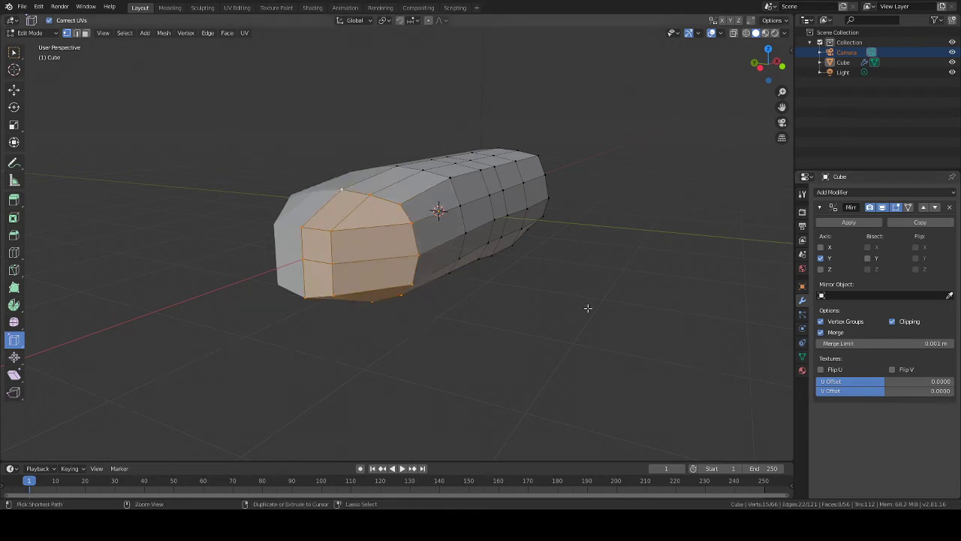
Step: Clear the selection and circle-select the front-end faces again
key(ctrl+i)
key(alt+a)
key(a)
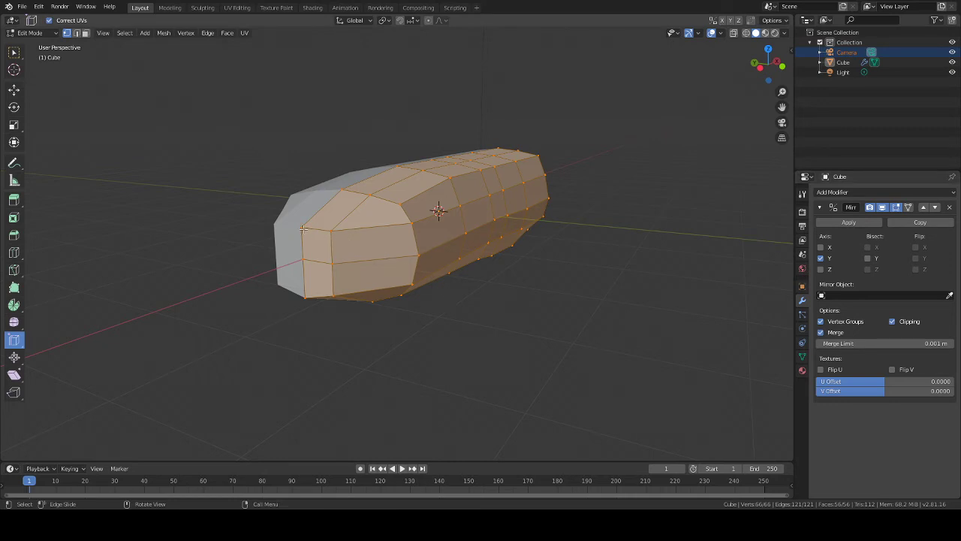
key(alt+a)
key(c)
mouse_move(344, 236)
mouse_down()
mouse_move(383, 217)
mouse_move(383, 297)
mouse_move(310, 296)
mouse_move(312, 225)
mouse_up()
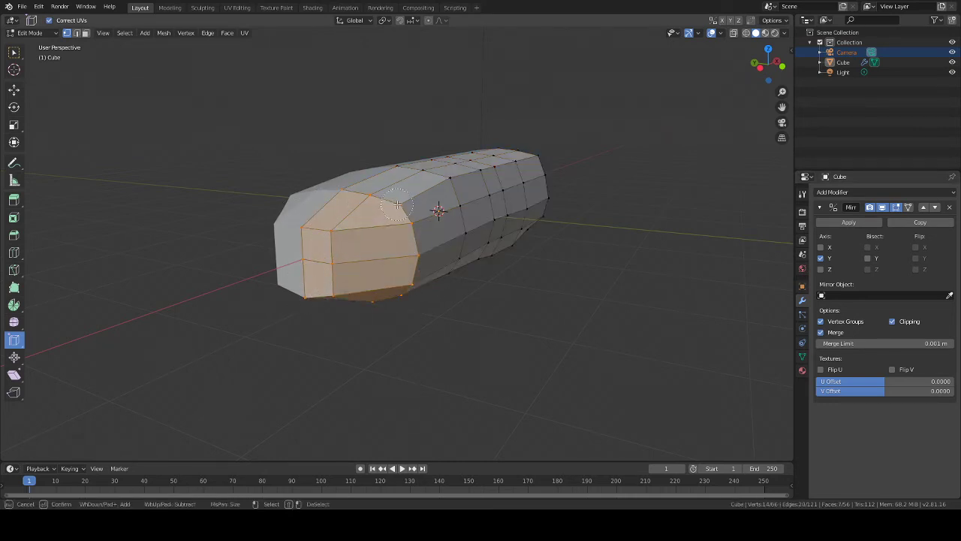
right_click(565, 365)
mouse_move(565, 365)
middle_down()
mouse_move(538, 330)
mouse_move(489, 296)
mouse_move(479, 334)
mouse_move(503, 381)
middle_up()
shift+click(267, 216)
Step: Scale the front end down further to about 0.83
key(s)
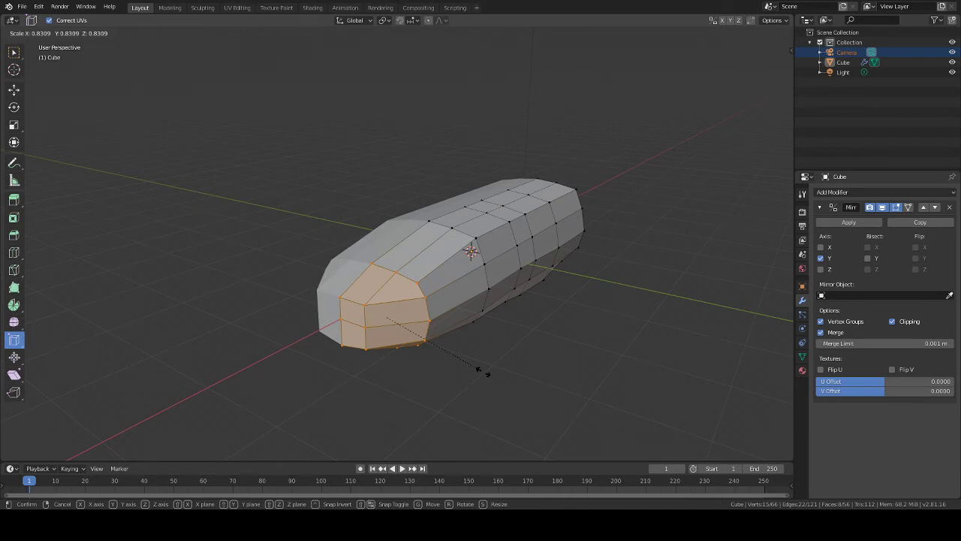
click(478, 370)
middle_drag(476, 371, 492, 357)
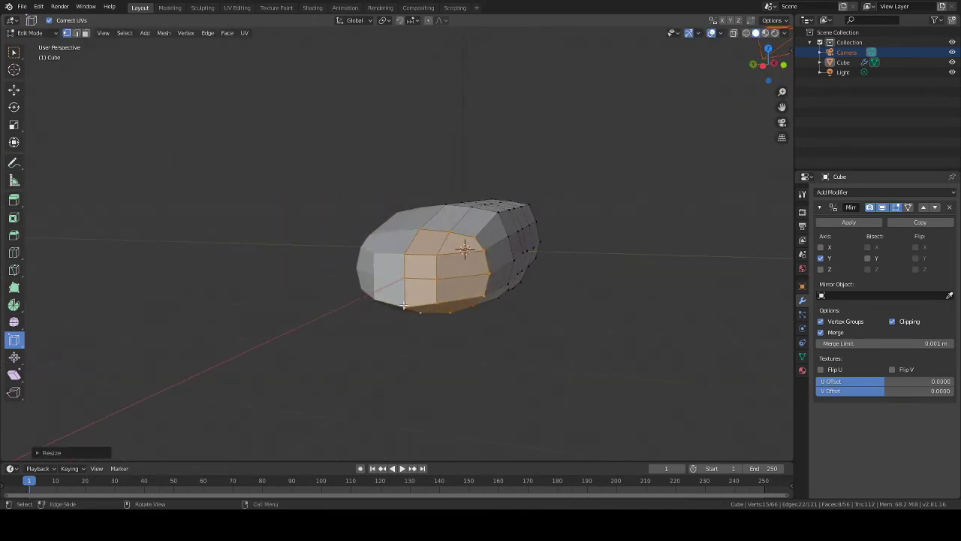
middle_drag(494, 339, 448, 353)
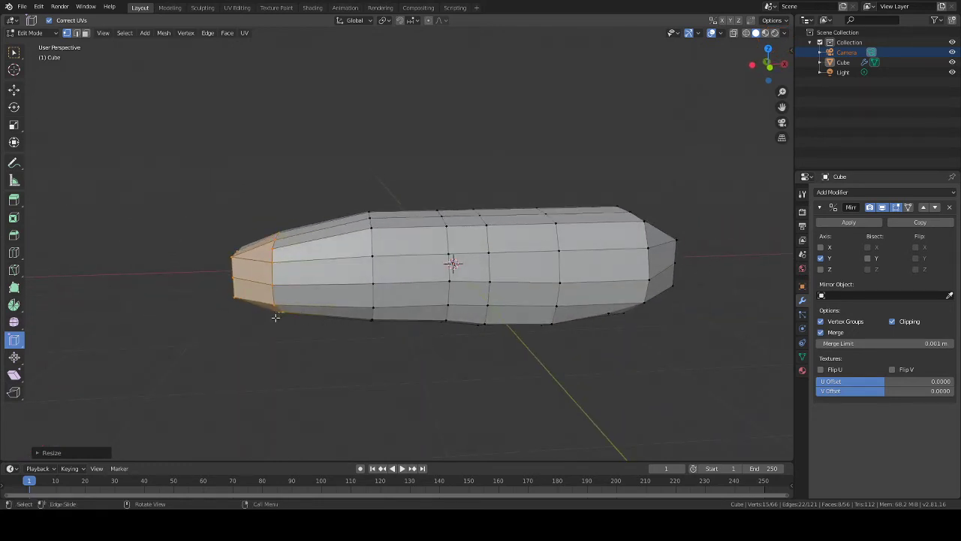
Step: Move the tapered end loop vertically along Z
key(g)
key(z)
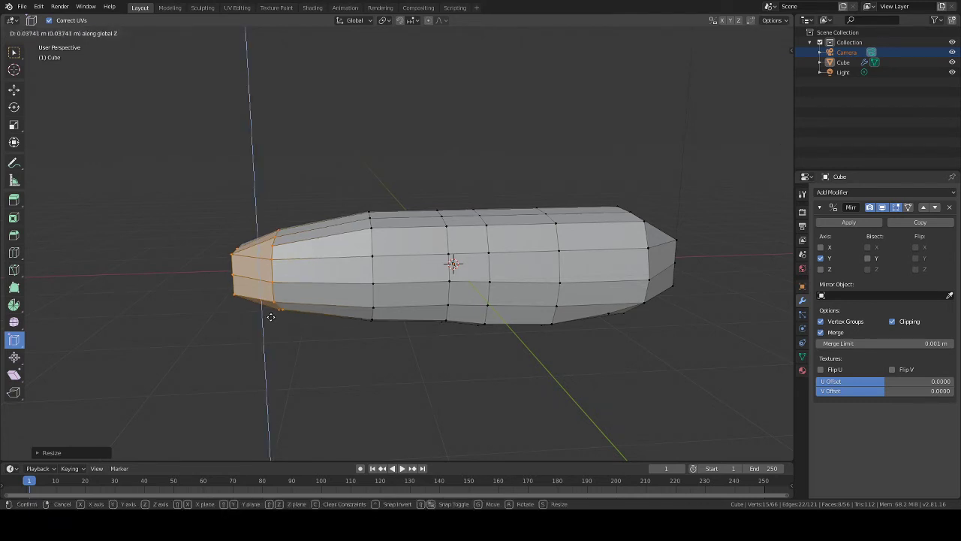
click(271, 309)
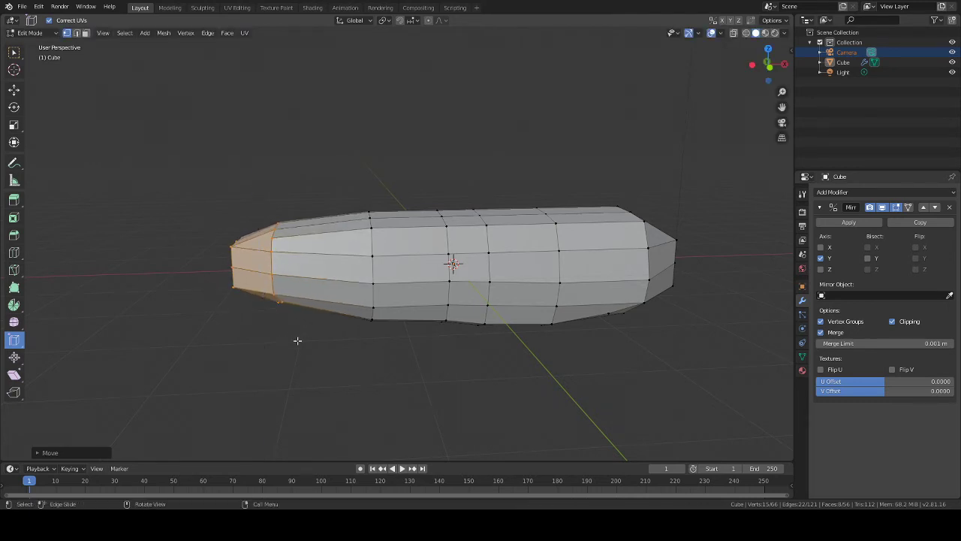
middle_drag(298, 340, 320, 305)
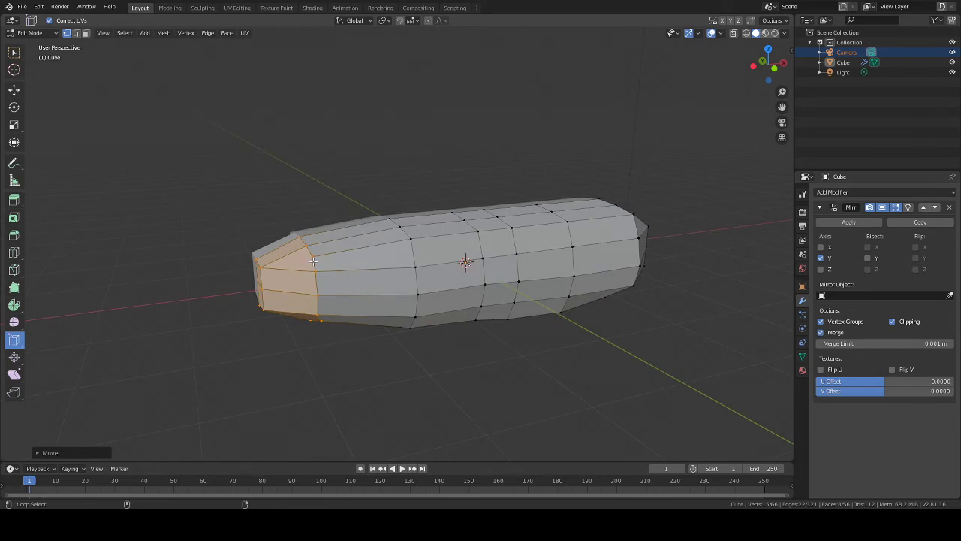
Step: Select a smaller end loop and narrow it to just the end edge, keeping solid shading
alt+click(331, 319)
shift+click(305, 245)
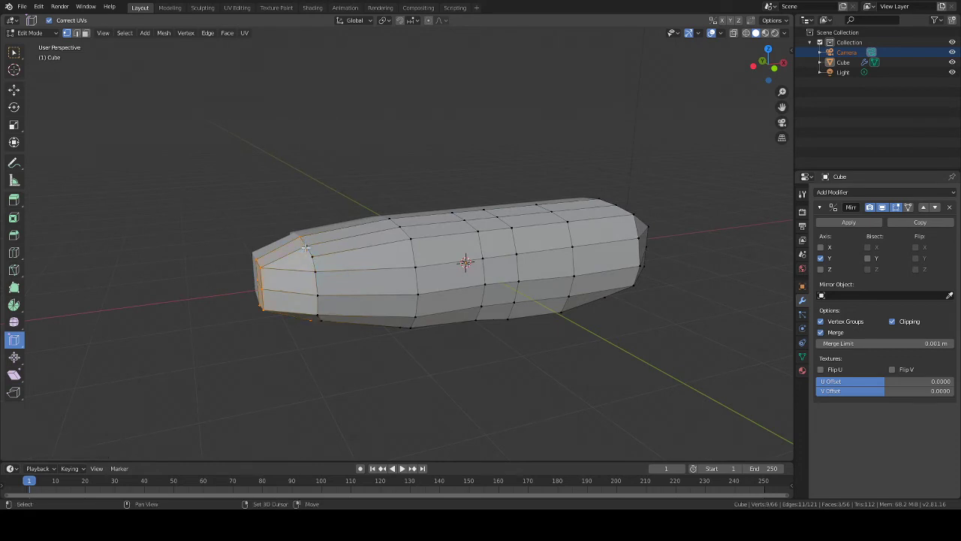
middle_drag(301, 238, 320, 217)
shift+click(296, 193)
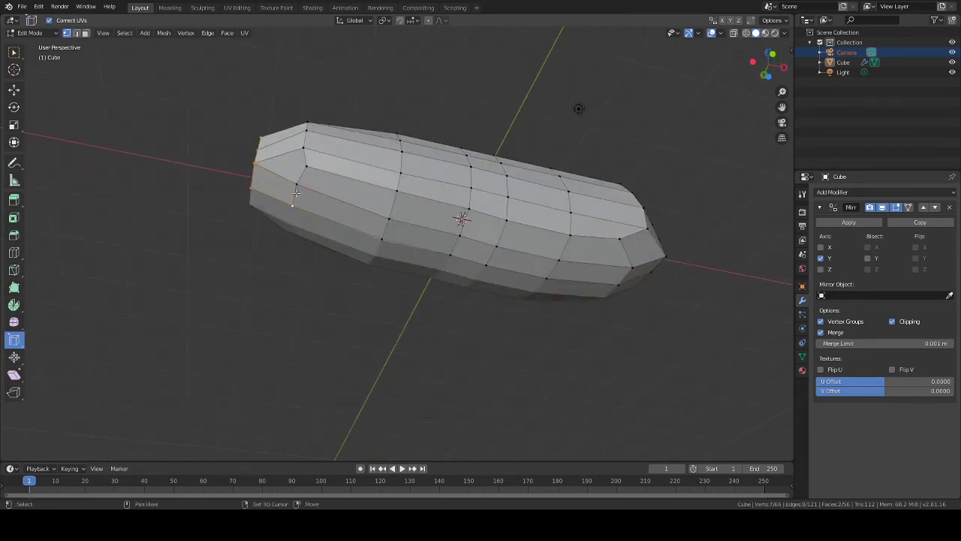
middle_drag(285, 277, 268, 336)
key(z)
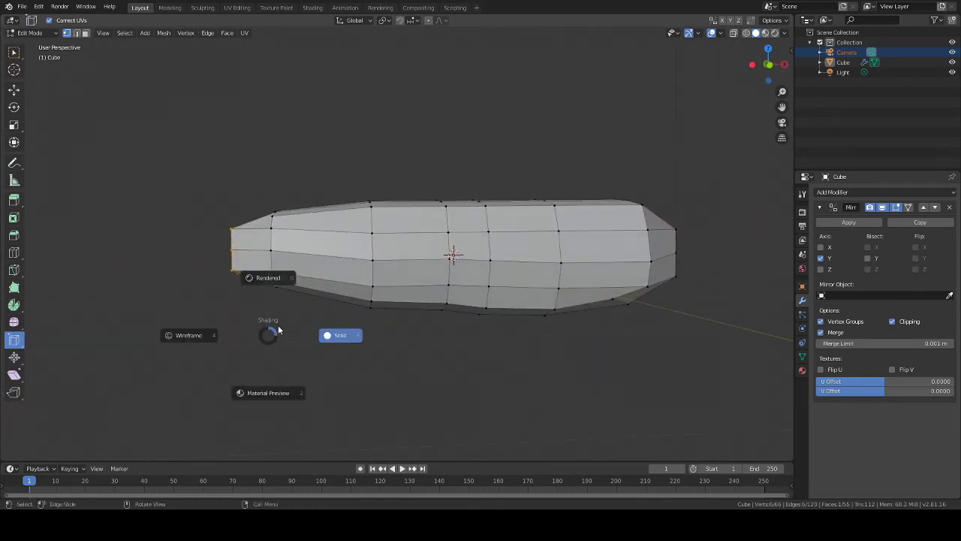
click(364, 336)
Step: Reposition the end edge vertically along Z
key(g)
key(z)
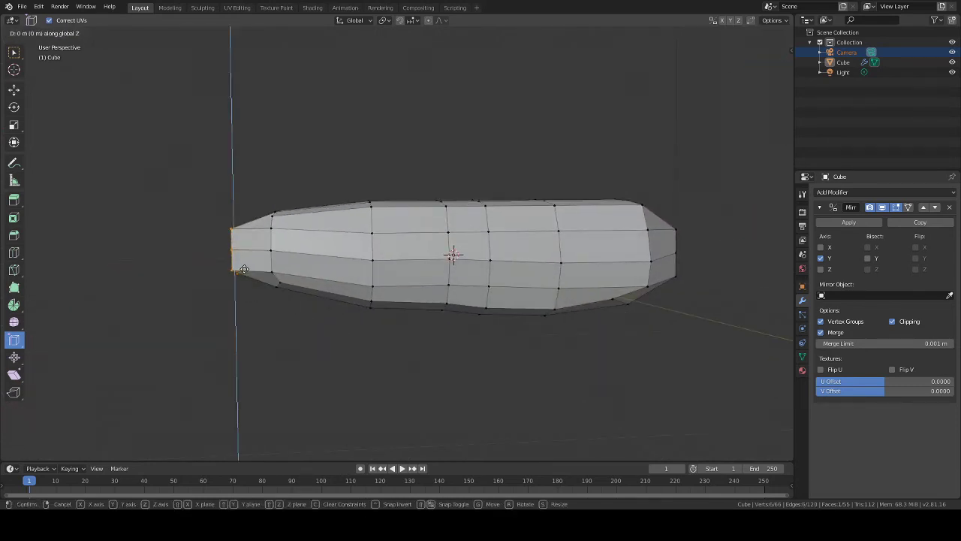
click(246, 263)
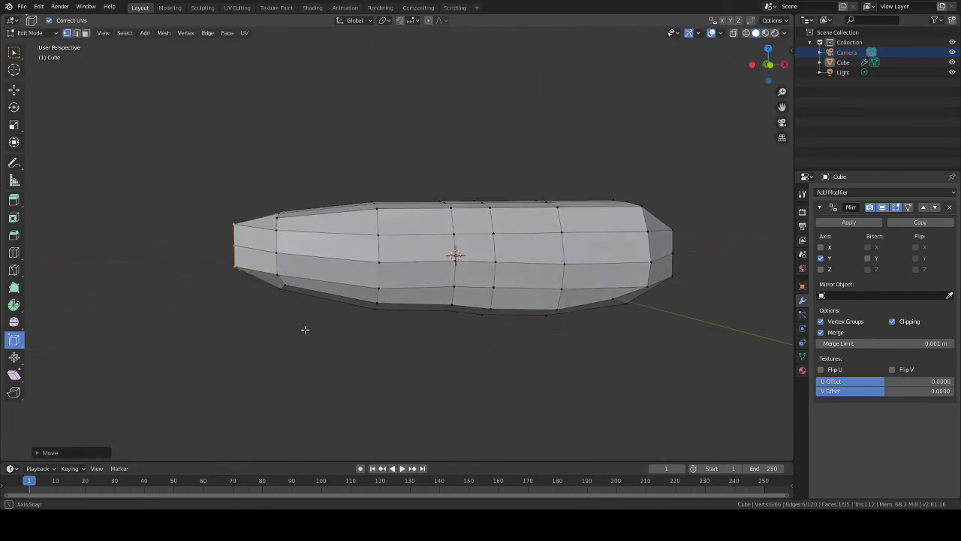
middle_drag(303, 329, 517, 335)
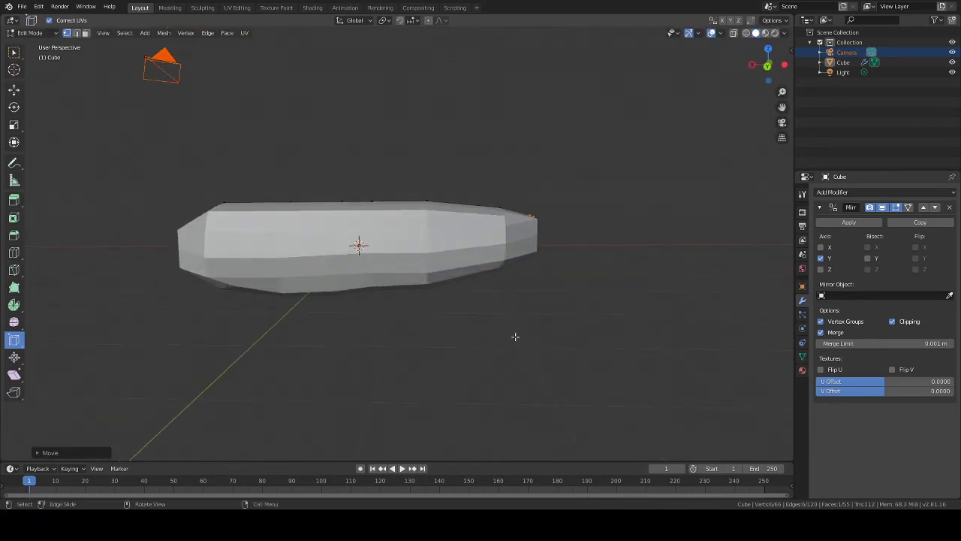
middle_drag(419, 308, 361, 324)
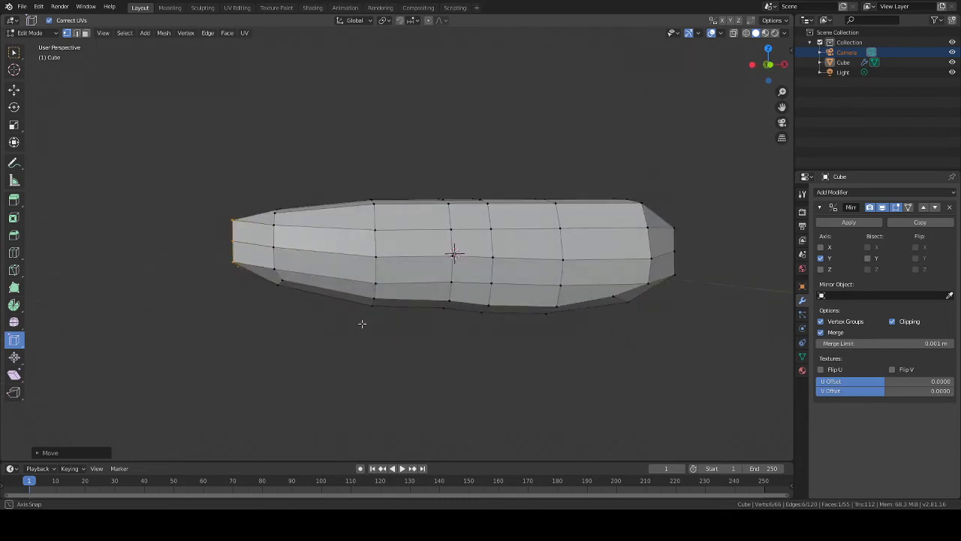
middle_drag(313, 299, 325, 336)
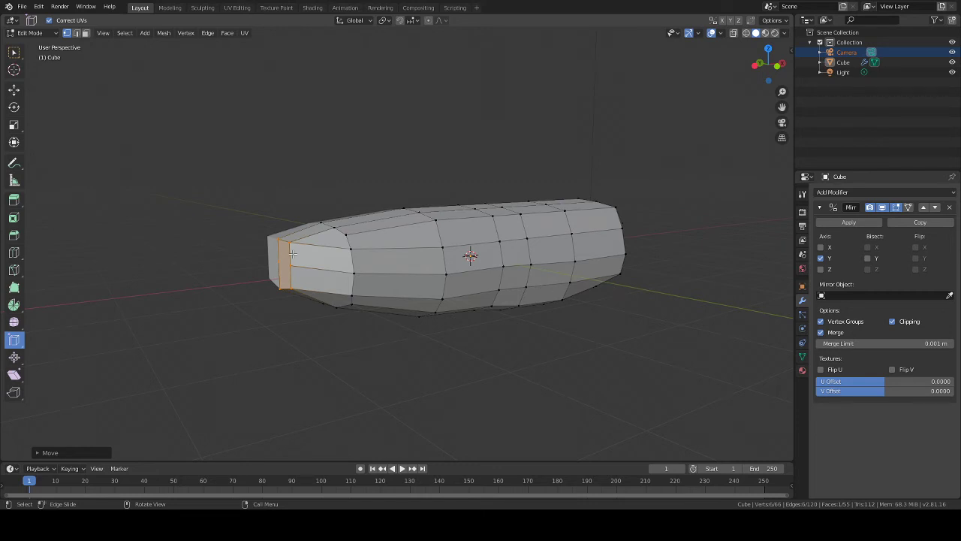
Step: Orbit around the body to inspect its end from oblique, front and side views
middle_drag(288, 265, 474, 270)
click(617, 325)
middle_drag(617, 325, 440, 307)
middle_drag(436, 231, 611, 301)
middle_drag(629, 198, 685, 261)
middle_drag(641, 160, 498, 191)
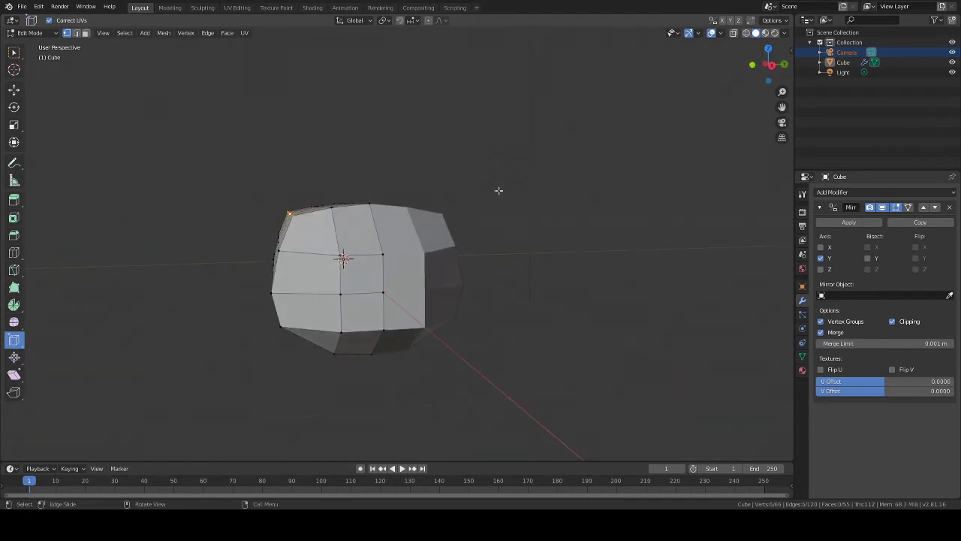
Step: Nudge the selected vertex sideways, cancel a further vertical move and undo recent changes
key(g)
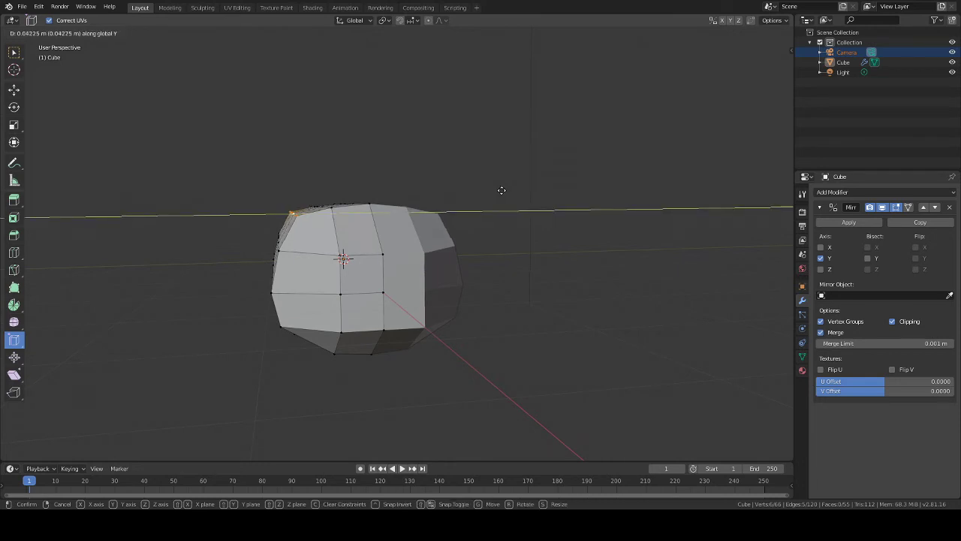
click(503, 190)
key(g)
key(z)
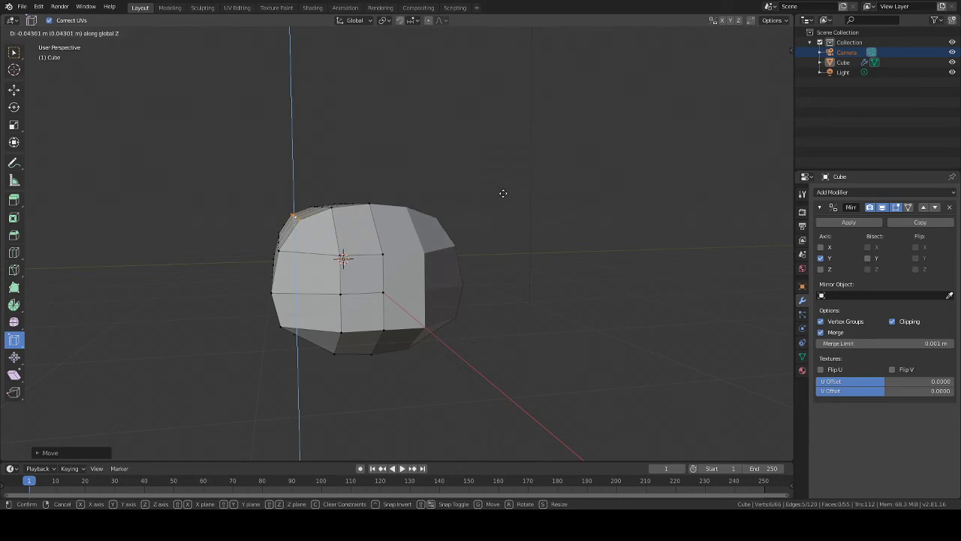
key(Escape)
key(ctrl+z)
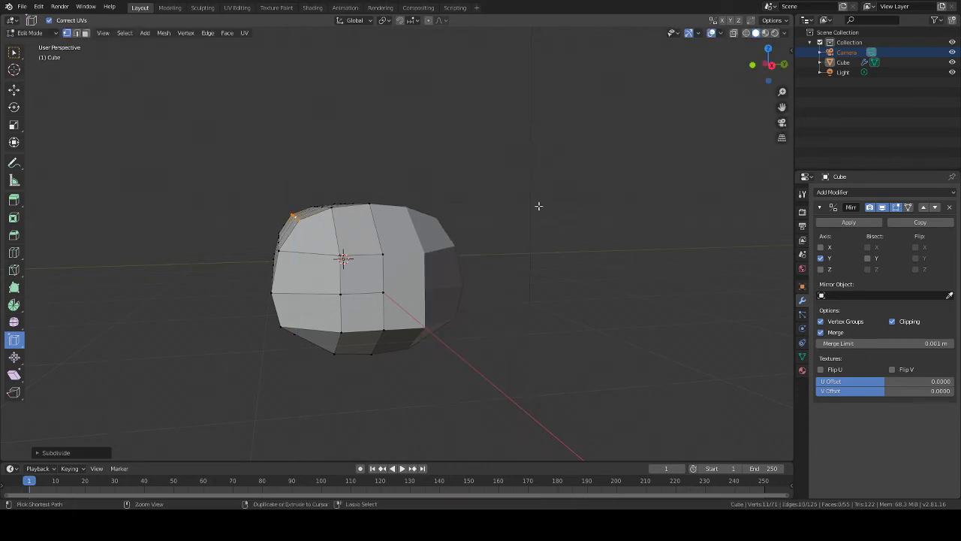
key(ctrl+z)
Step: Set the new edge loop's slide position and inspect the body side-on
scroll(586, 231, down, 4)
scroll(571, 221, up, 3)
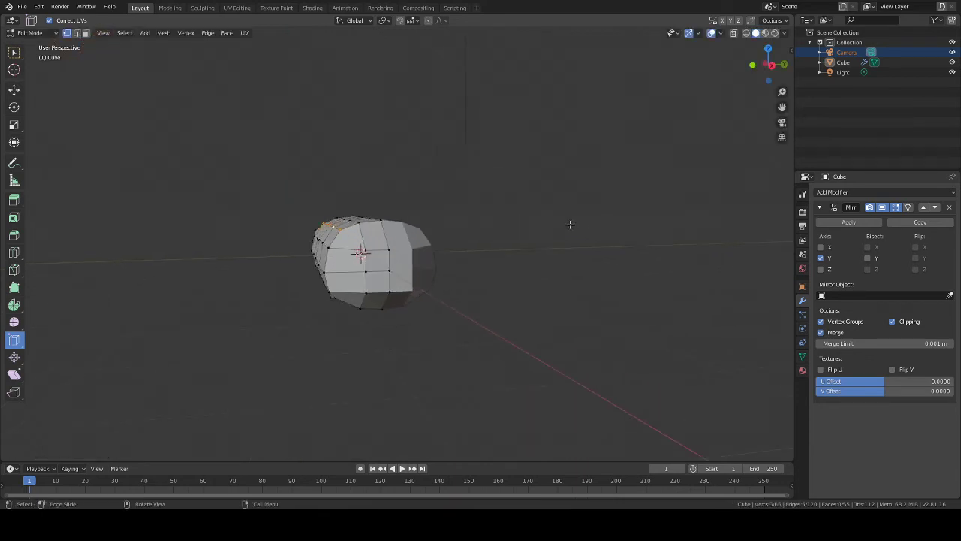
click(521, 211)
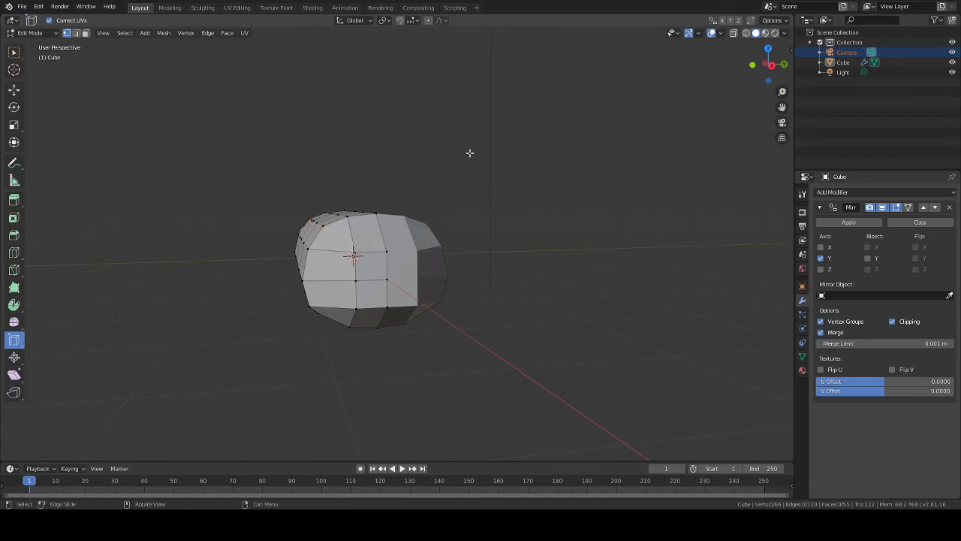
middle_drag(277, 95, 305, 97)
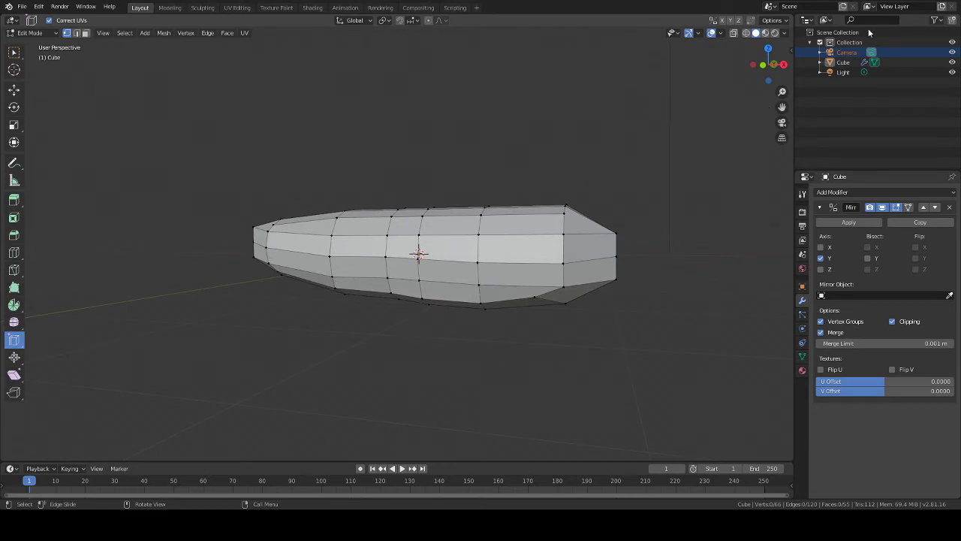
middle_drag(680, 196, 654, 200)
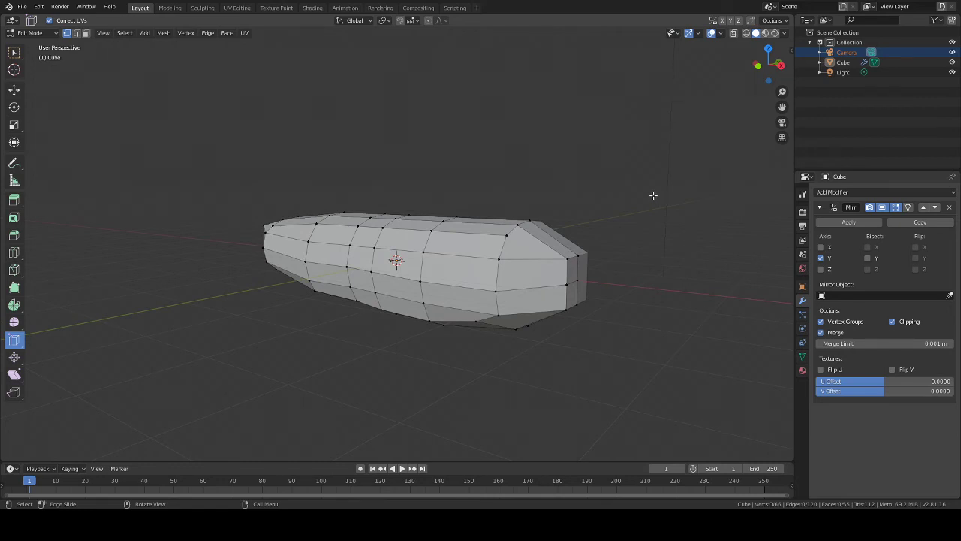
middle_drag(653, 195, 553, 213)
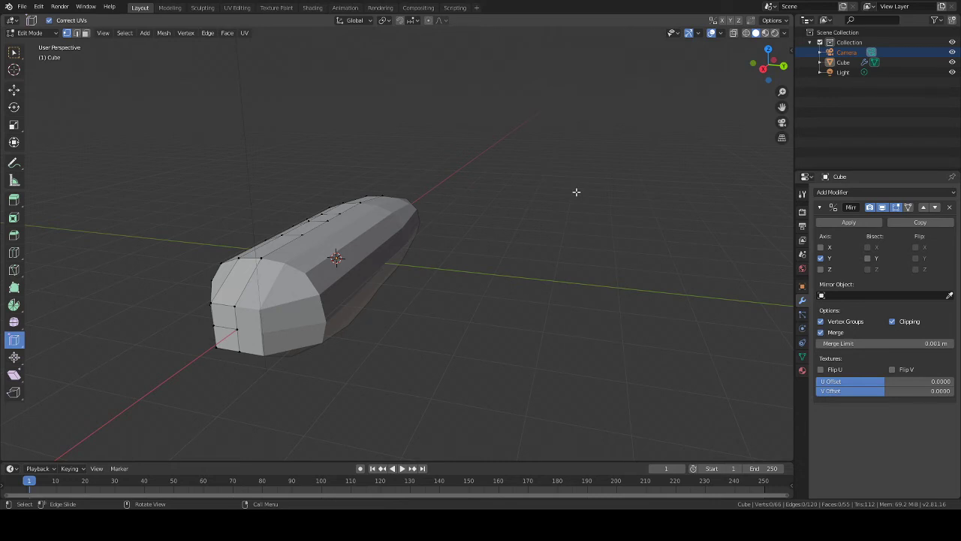
middle_drag(576, 191, 669, 194)
Step: Scale the selected end edge loop down slightly to taper the body, then clear the selection
scroll(343, 255, up, 1)
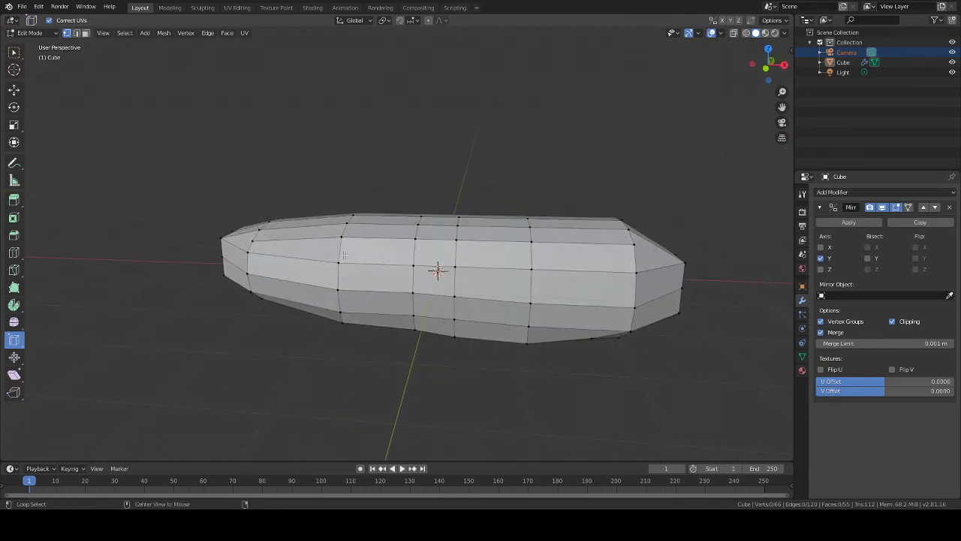
middle_drag(382, 249, 615, 116)
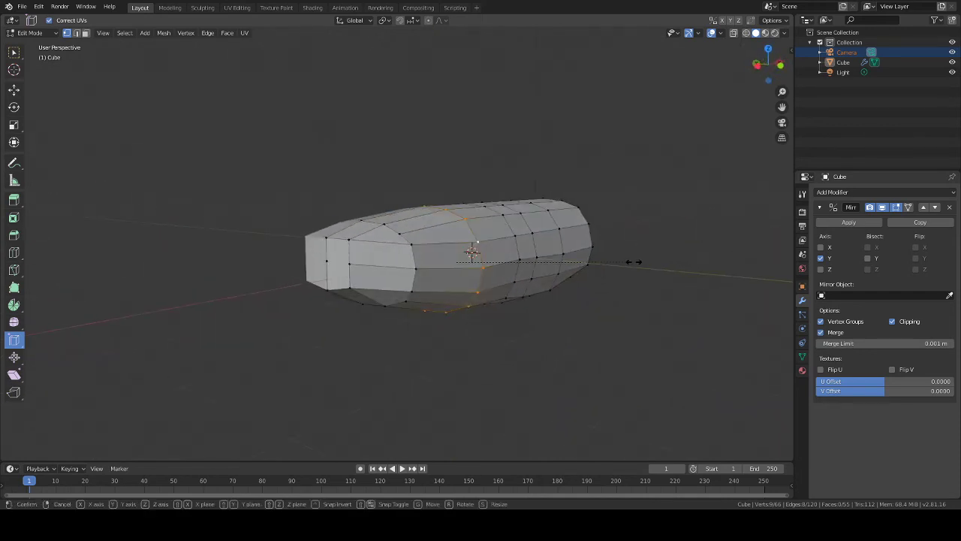
key(s)
click(623, 262)
middle_drag(623, 261, 591, 241)
scroll(590, 241, down, 5)
scroll(590, 241, down, 3)
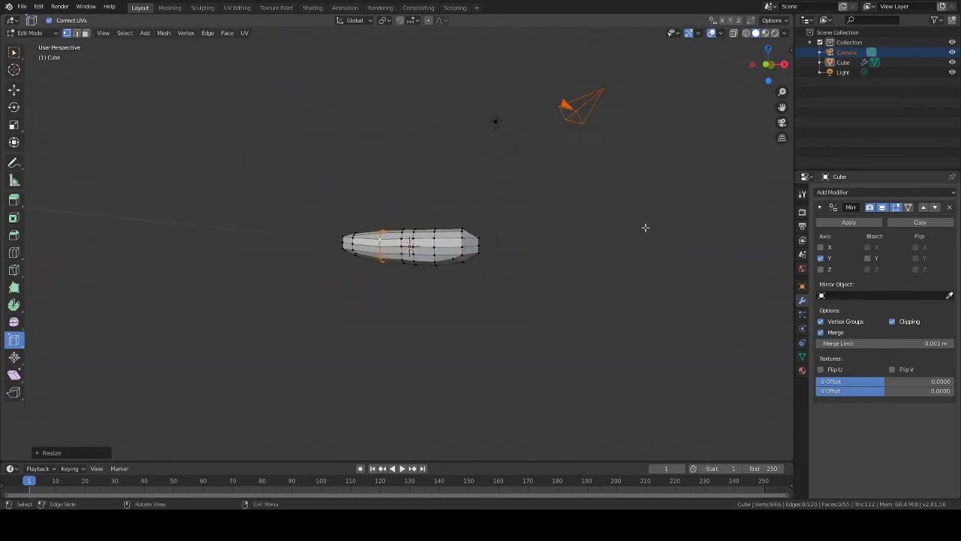
middle_drag(644, 227, 515, 208)
scroll(624, 240, up, 4)
click(634, 223)
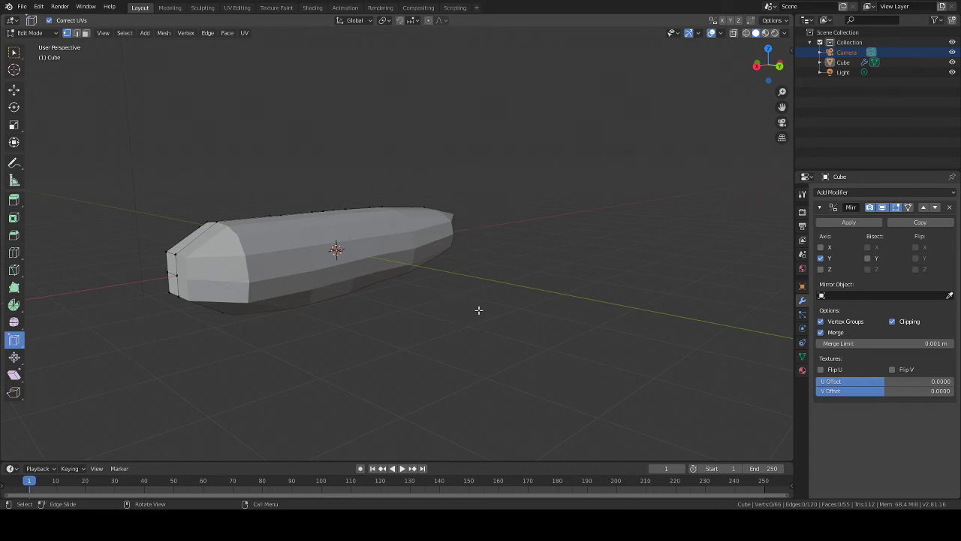
Step: Select a single vertex near the bottom of the body
key(a)
middle_drag(468, 306, 470, 242)
middle_drag(338, 276, 517, 309)
click(336, 287)
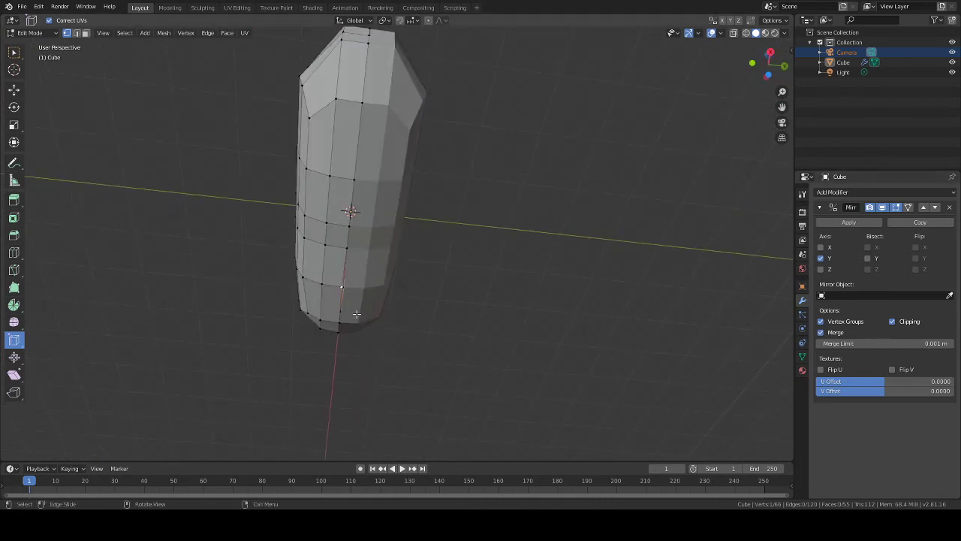
click(395, 318)
middle_drag(431, 317, 332, 297)
Step: Move the vertex along Y toward the mirror seam and enable Clipping on the Mirror modifier
key(g)
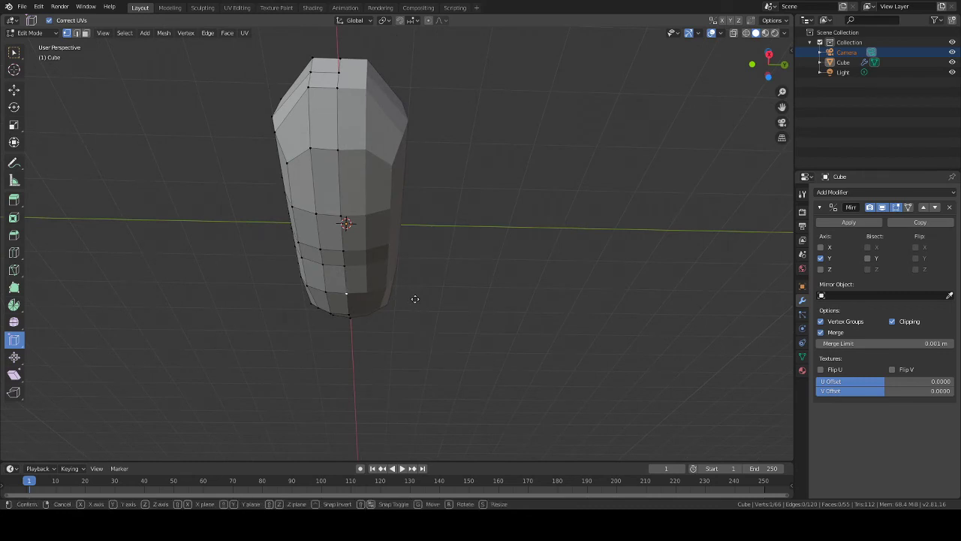
key(y)
click(389, 299)
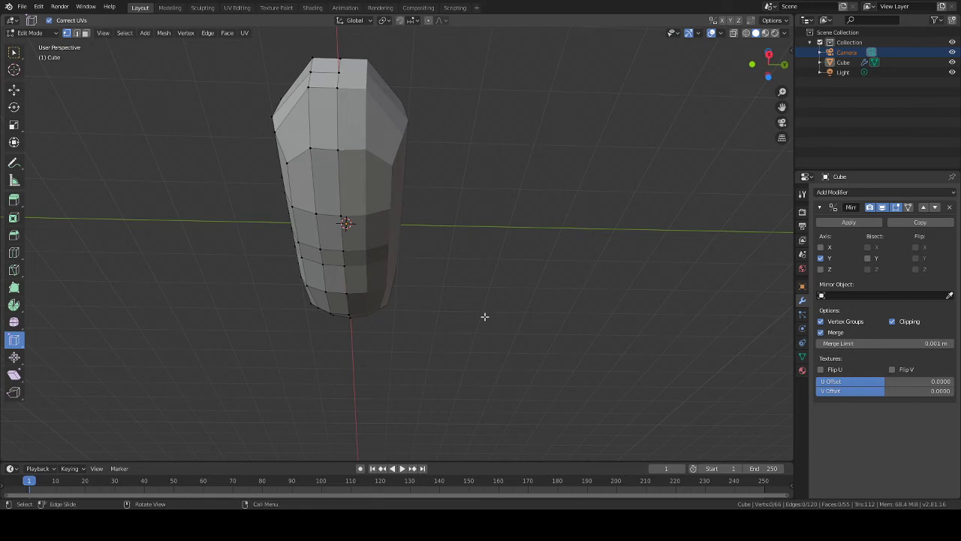
middle_drag(484, 316, 487, 253)
click(893, 322)
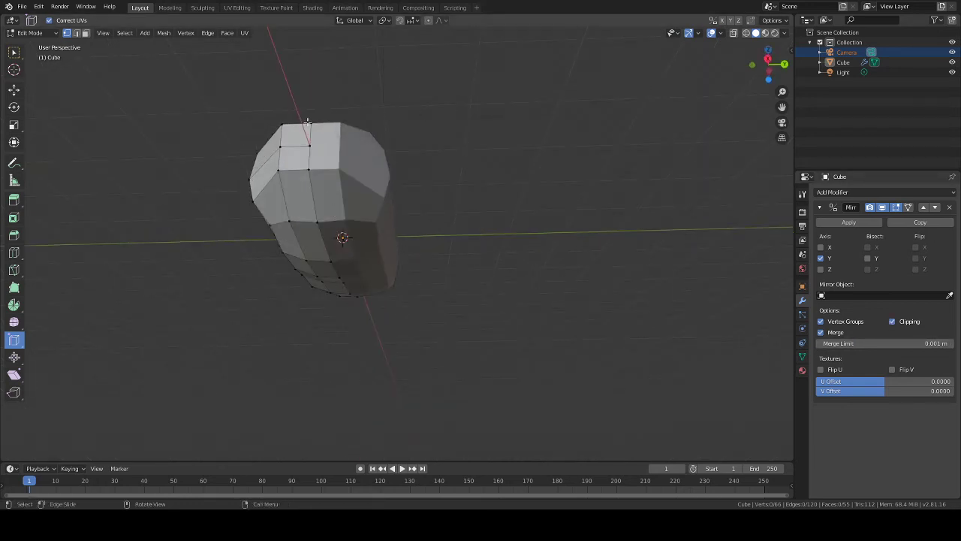
middle_drag(322, 97, 388, 161)
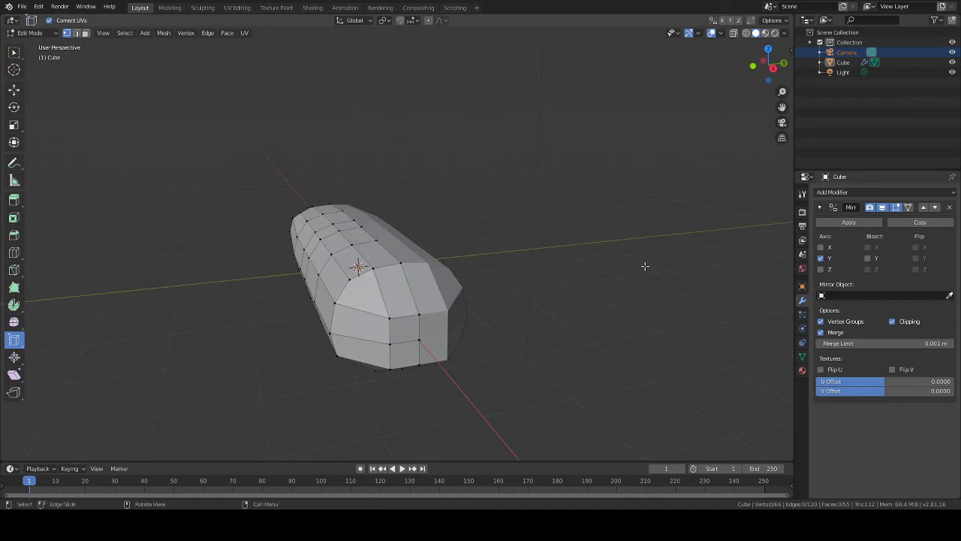
middle_drag(589, 257, 426, 248)
Step: Select the edge loop along the top ridge and extend it down the underside
alt+click(508, 255)
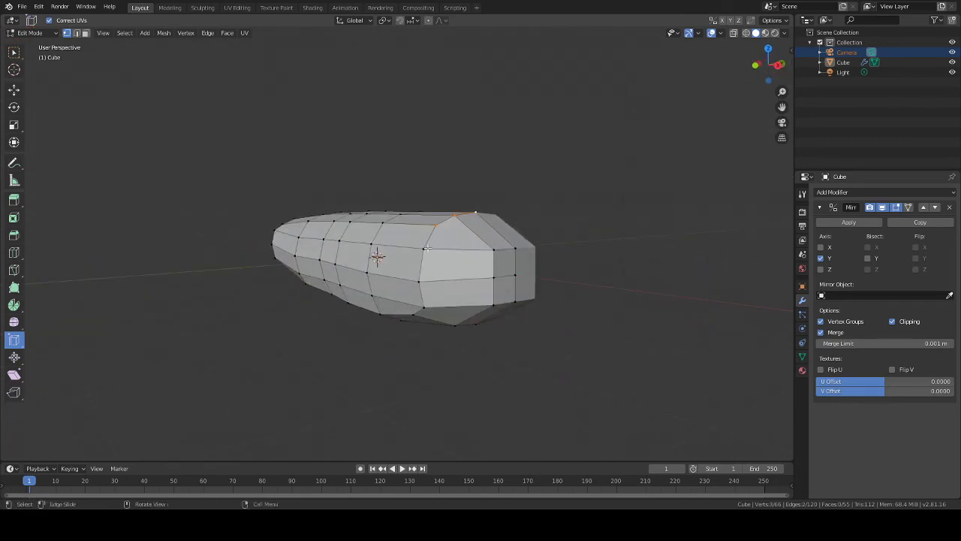
middle_drag(423, 294, 471, 345)
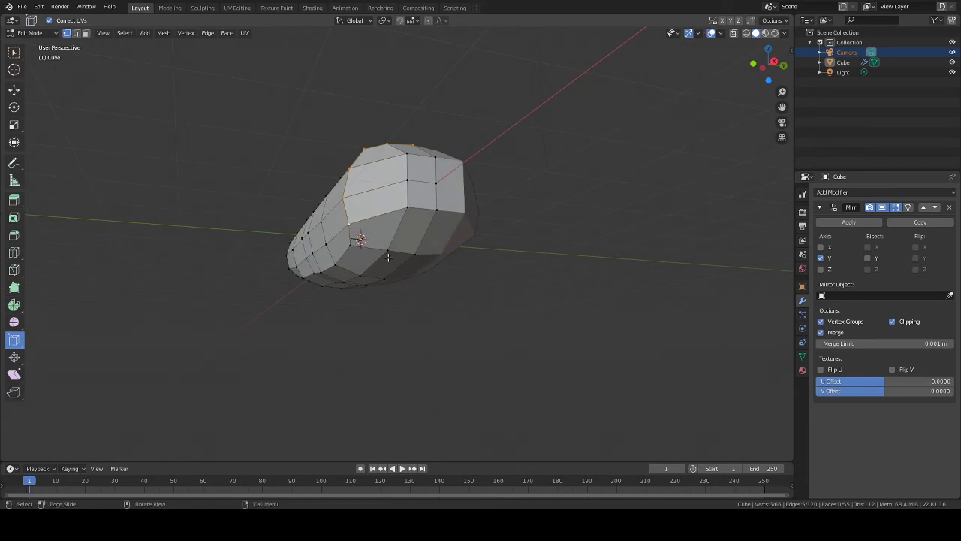
alt+shift+click(350, 246)
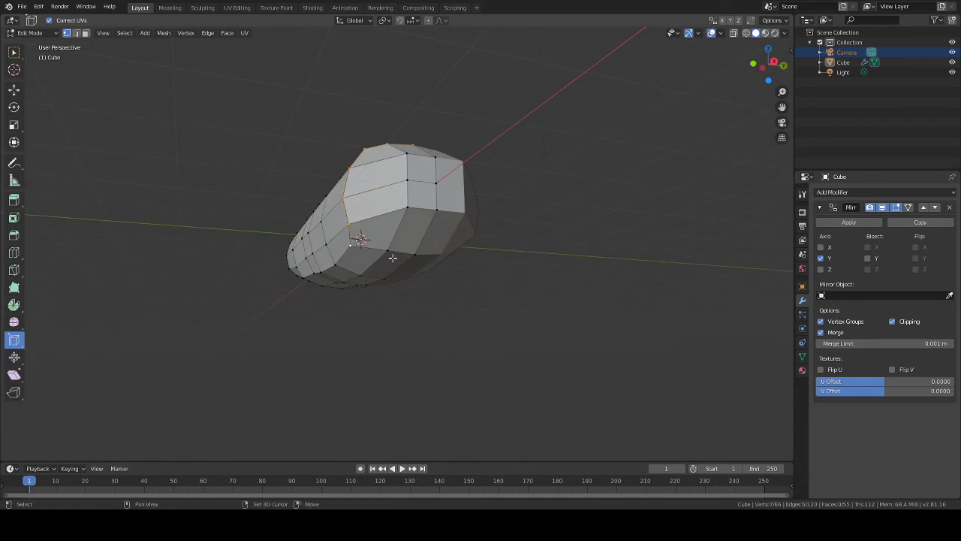
middle_drag(498, 242, 514, 260)
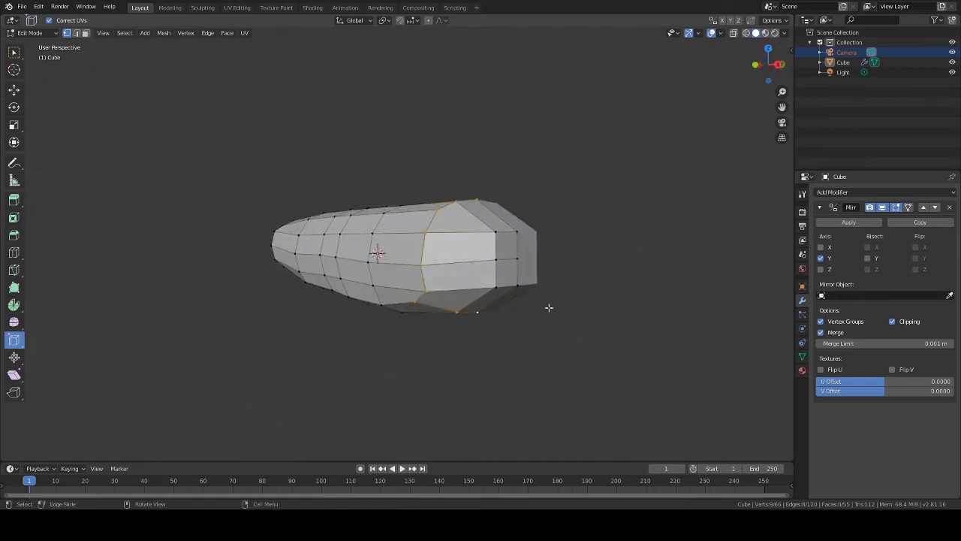
middle_drag(547, 308, 562, 324)
Step: Slide a lower-edge vertex near the blunt end along the X axis
click(492, 295)
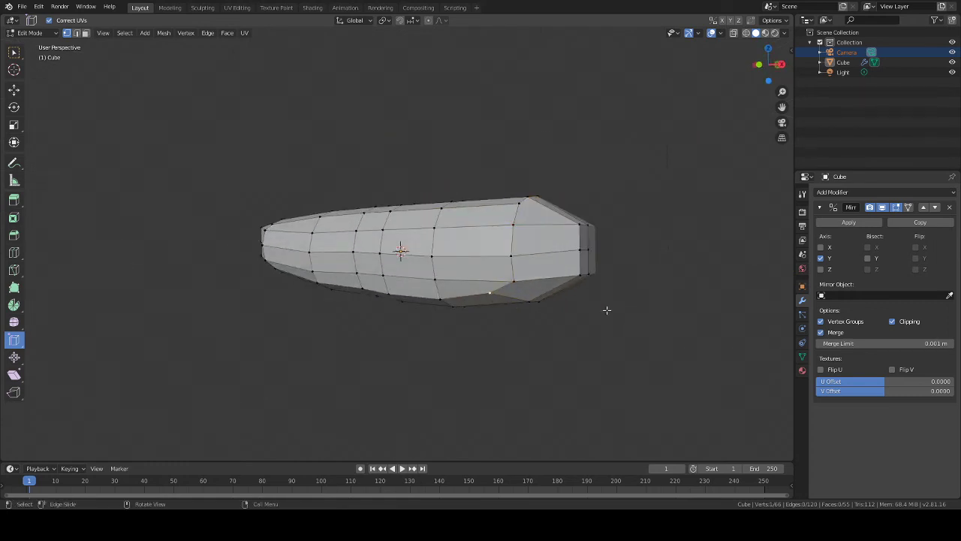
key(g)
key(y)
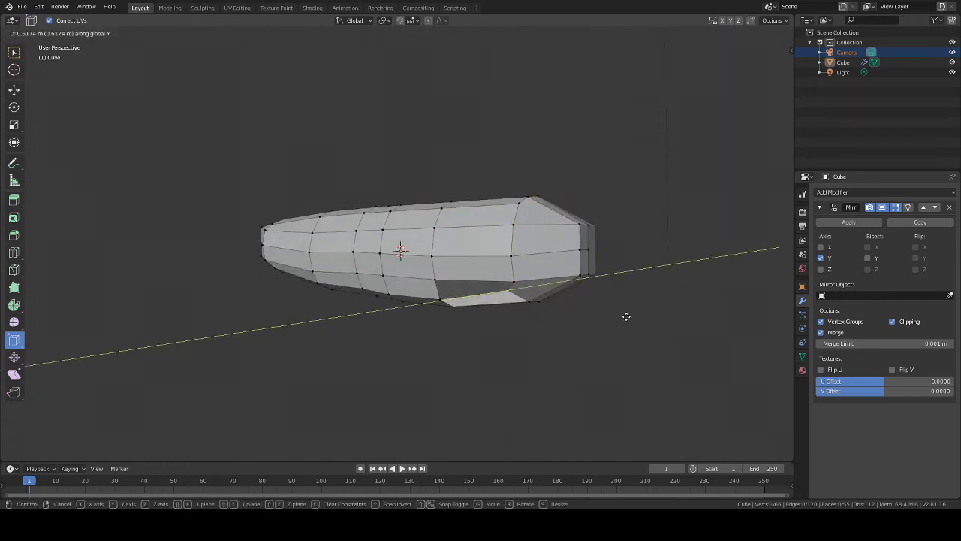
right_click(599, 318)
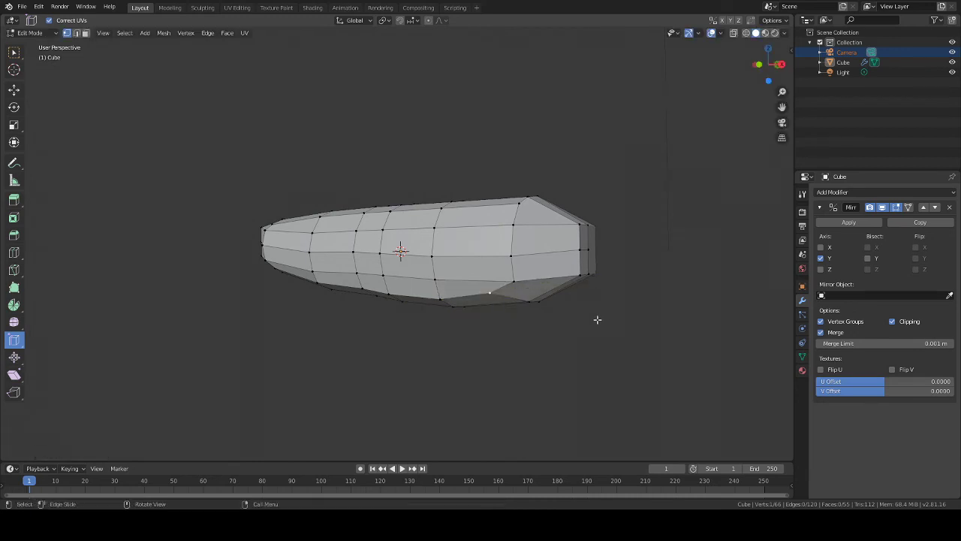
middle_drag(597, 319, 568, 322)
key(g)
key(x)
click(627, 326)
Step: Nudge the vertex slightly along Y, then undo the change to the top vertices
key(g)
key(y)
click(556, 323)
middle_drag(504, 228, 529, 262)
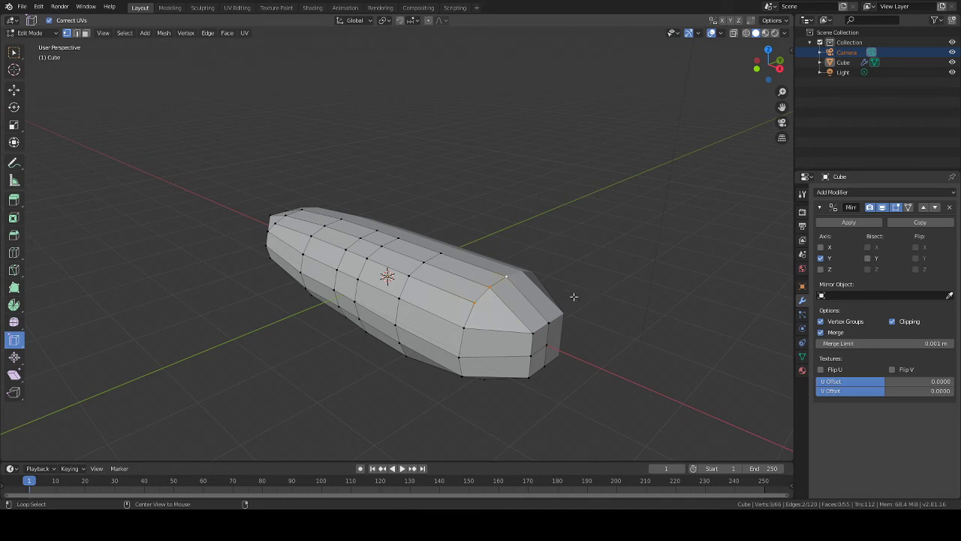
middle_drag(567, 260, 516, 219)
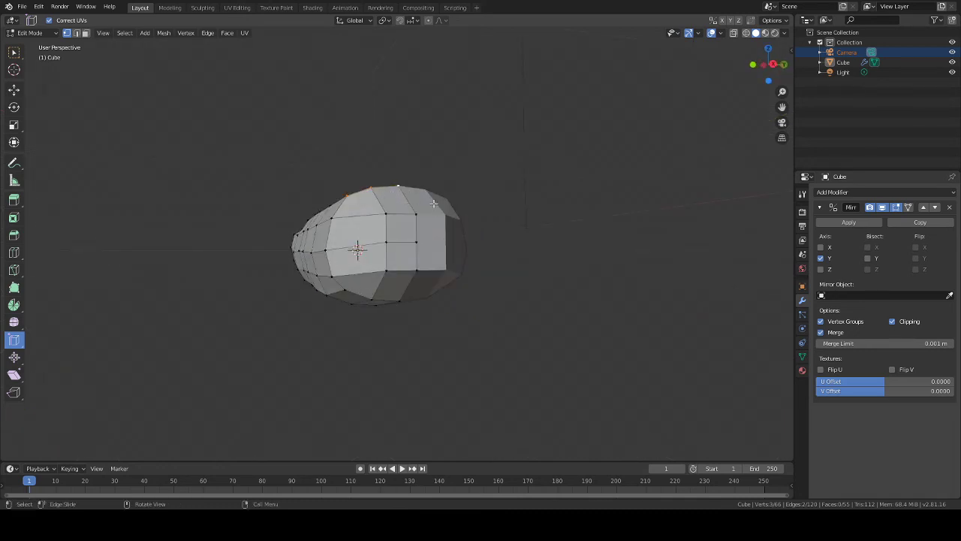
key(ctrl+z)
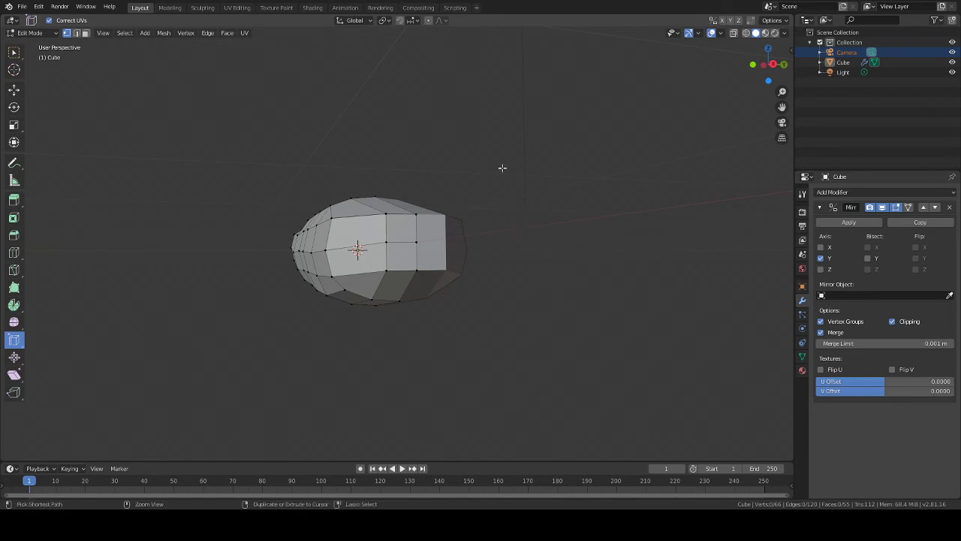
middle_drag(502, 168, 500, 224)
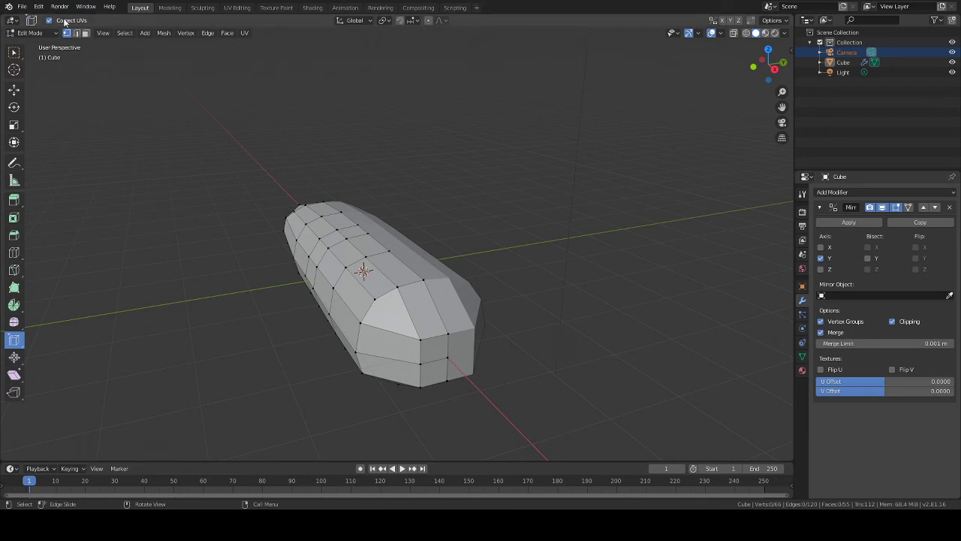
Step: Delete the face at the front end of the body, leaving a hole
click(85, 33)
click(407, 323)
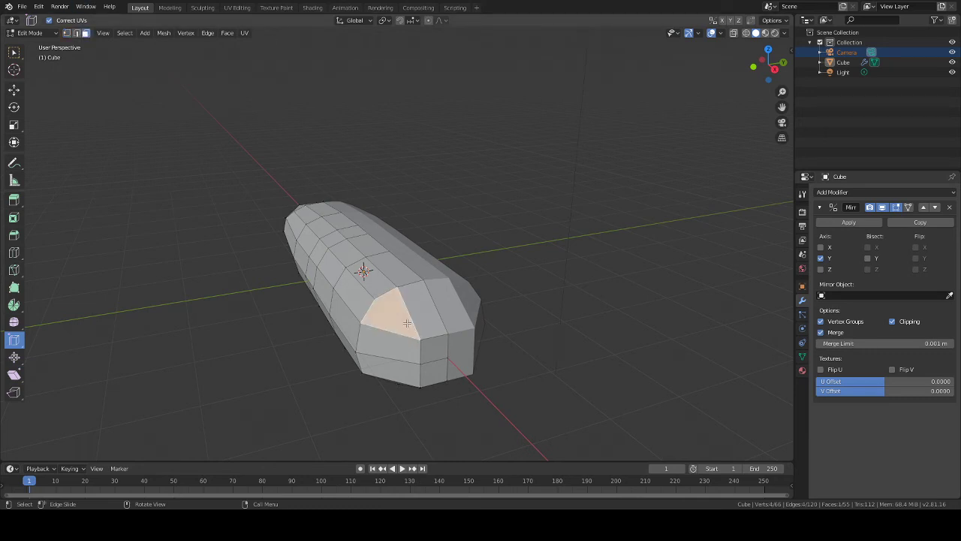
key(x)
click(365, 346)
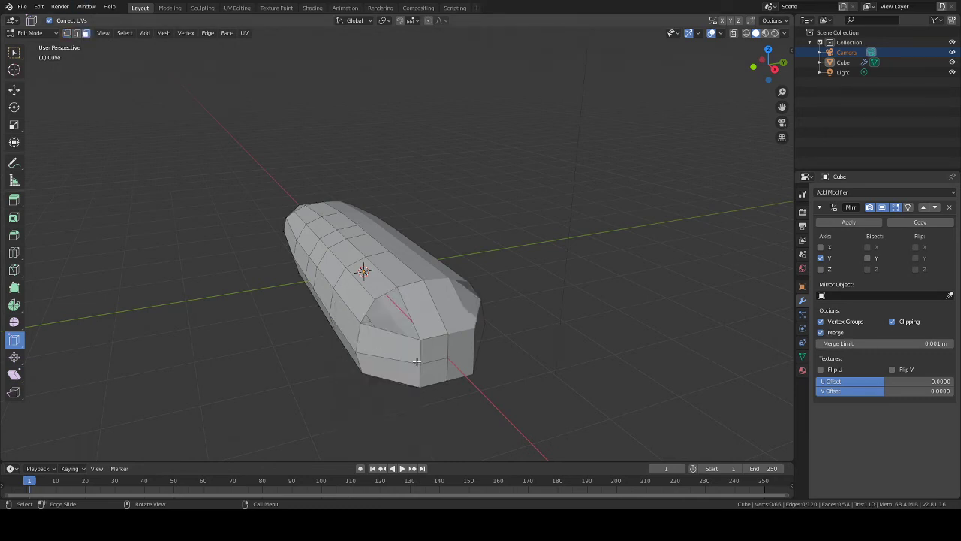
Step: Fill the hole with new faces from its boundary loop and three vertices
click(67, 33)
alt+click(499, 354)
key(f)
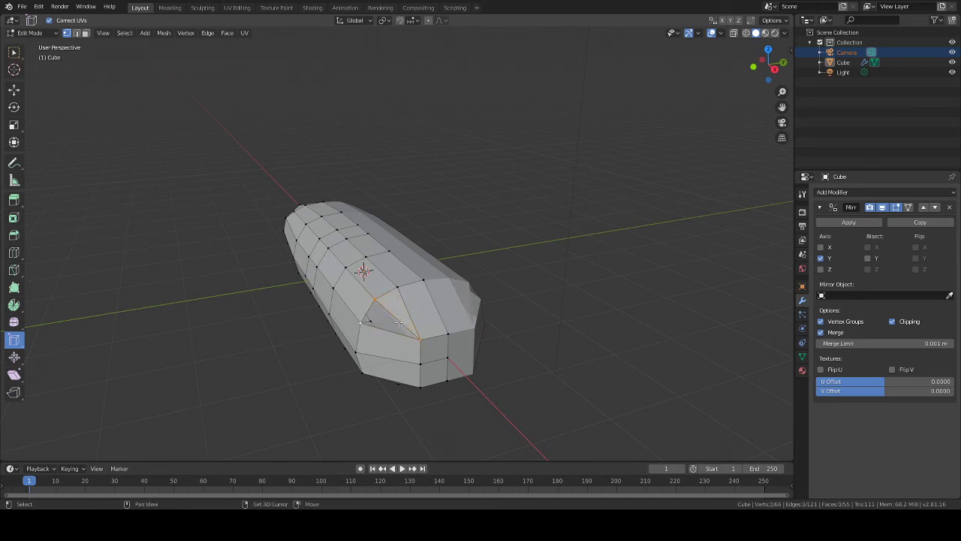
key(f)
Step: Clear the selection and pick the face on the wide end beside the mirror seam
click(551, 361)
middle_drag(552, 360, 567, 359)
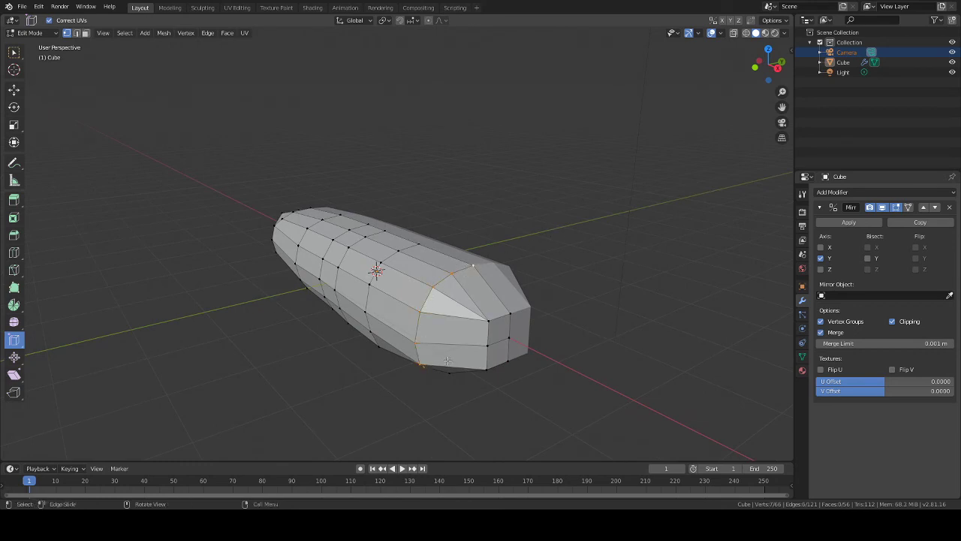
middle_drag(421, 217, 424, 189)
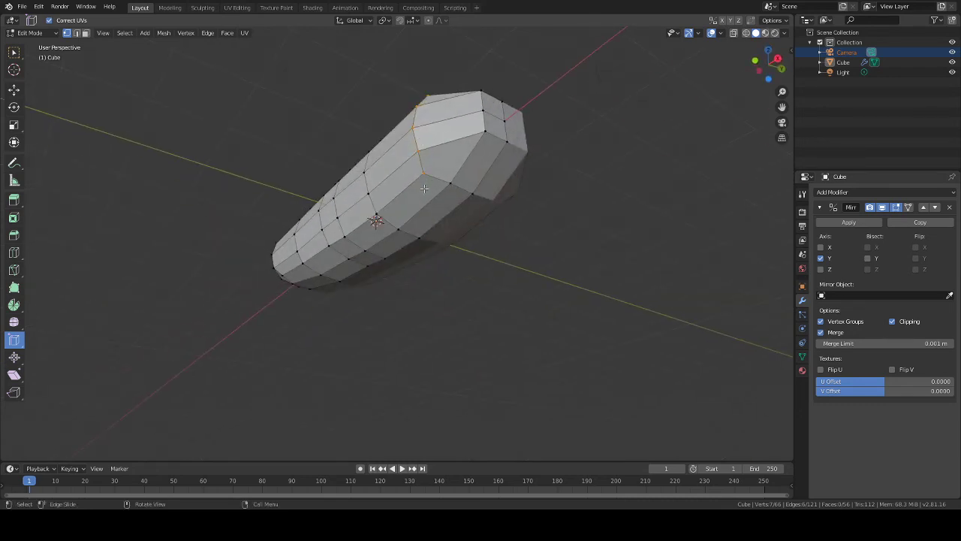
key(alt+a)
middle_drag(605, 199, 586, 194)
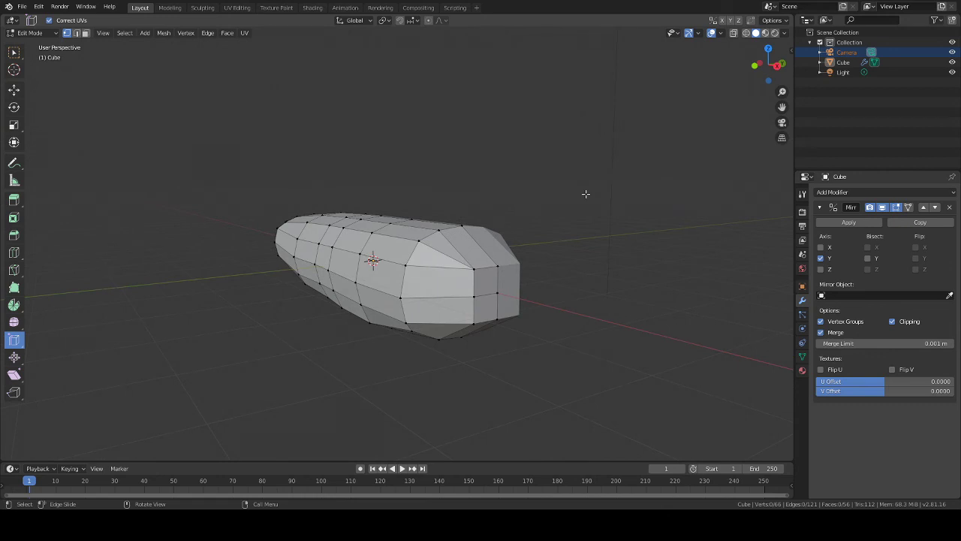
middle_drag(530, 236, 535, 206)
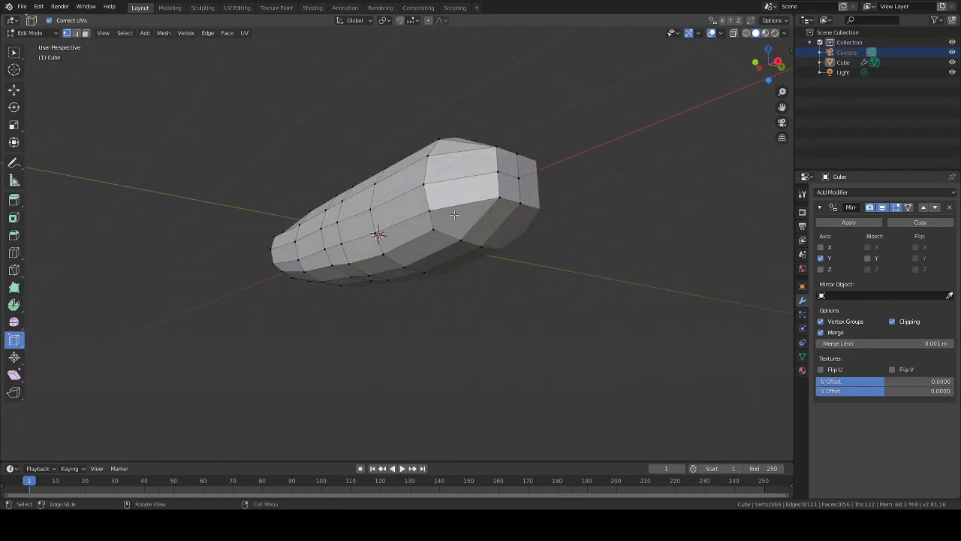
click(86, 33)
click(459, 223)
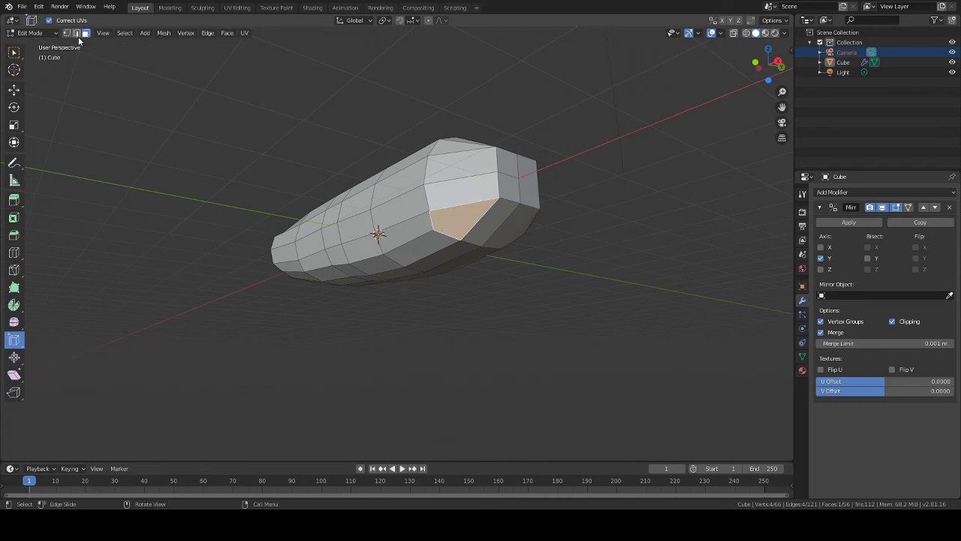
Step: Delete the selected wide-end face, leaving a hole beside the seam
key(x)
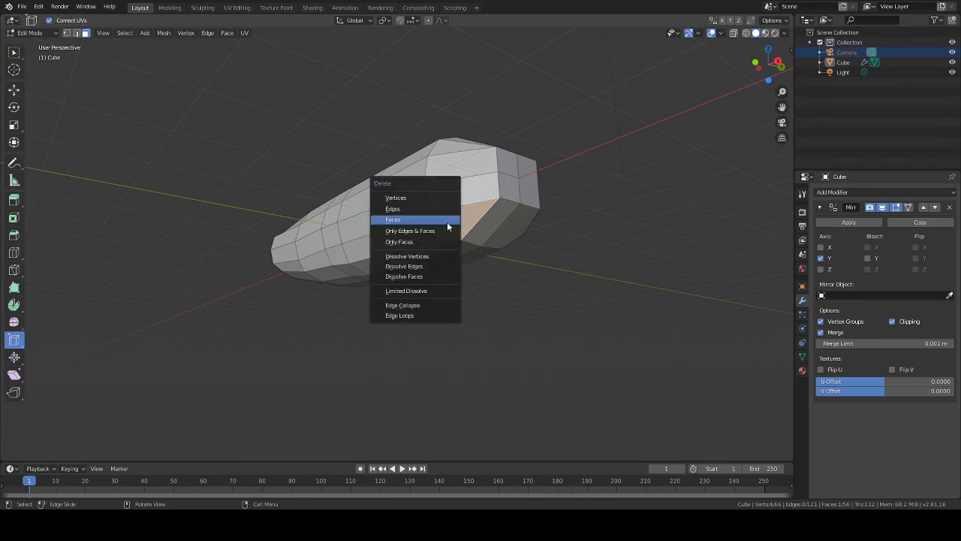
click(447, 218)
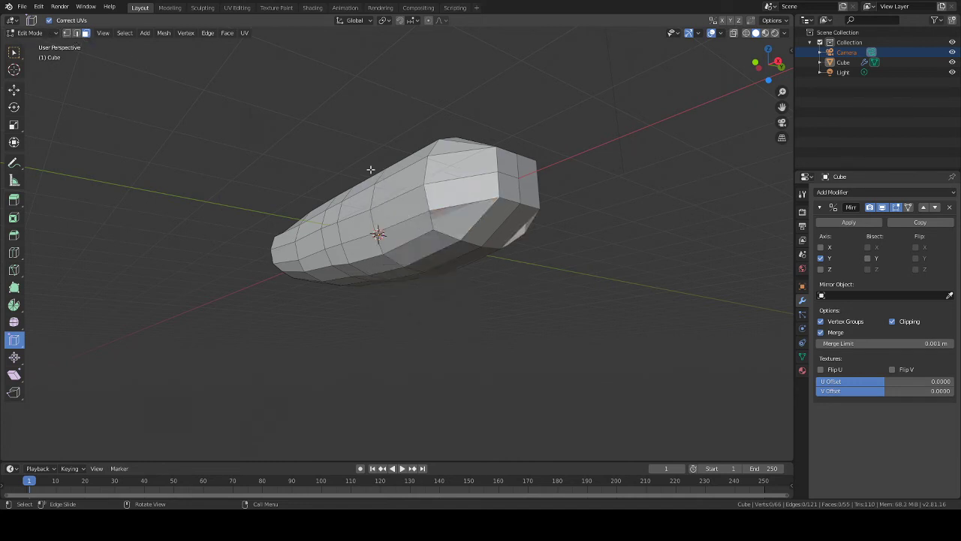
click(66, 33)
middle_drag(501, 285, 471, 311)
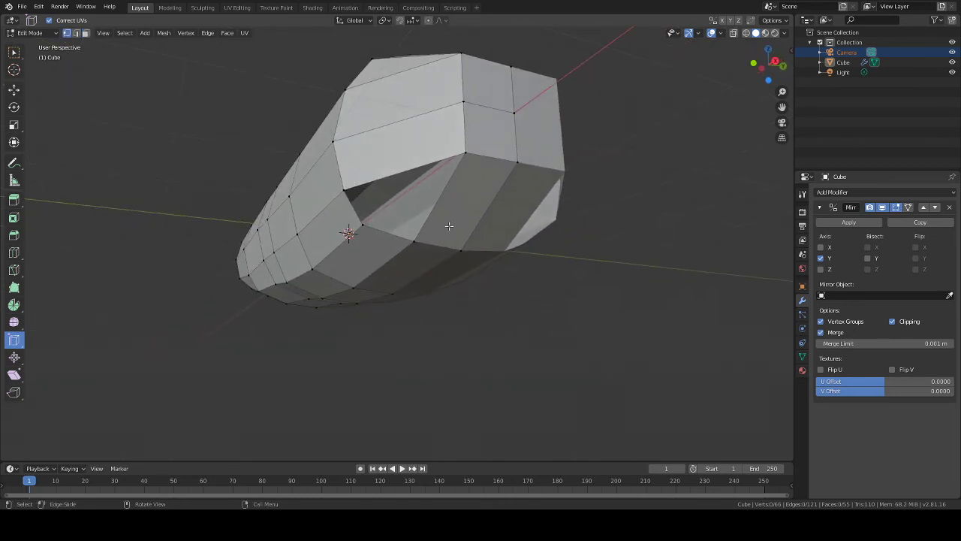
Step: Fill the hole with a triangle from the seam edge and a third vertex
click(455, 160)
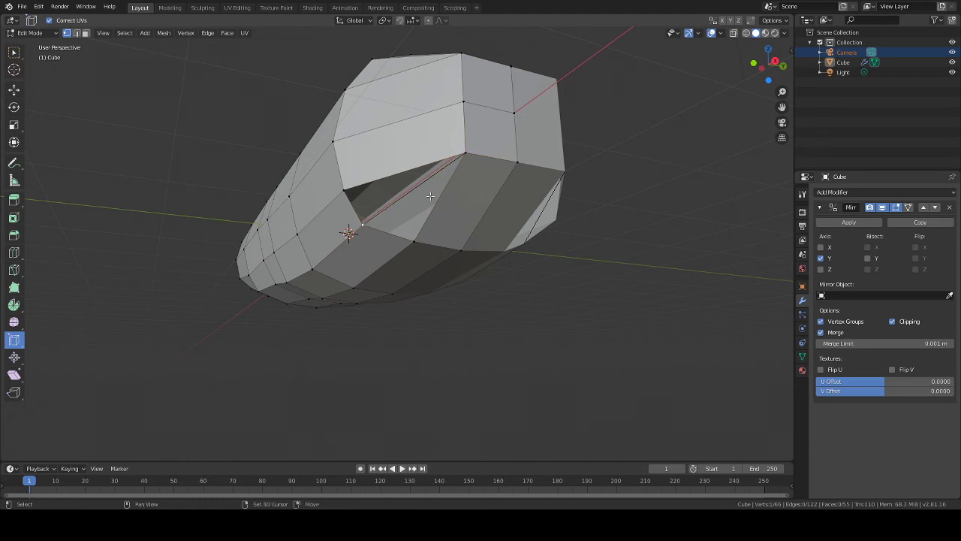
shift+click(415, 241)
key(f)
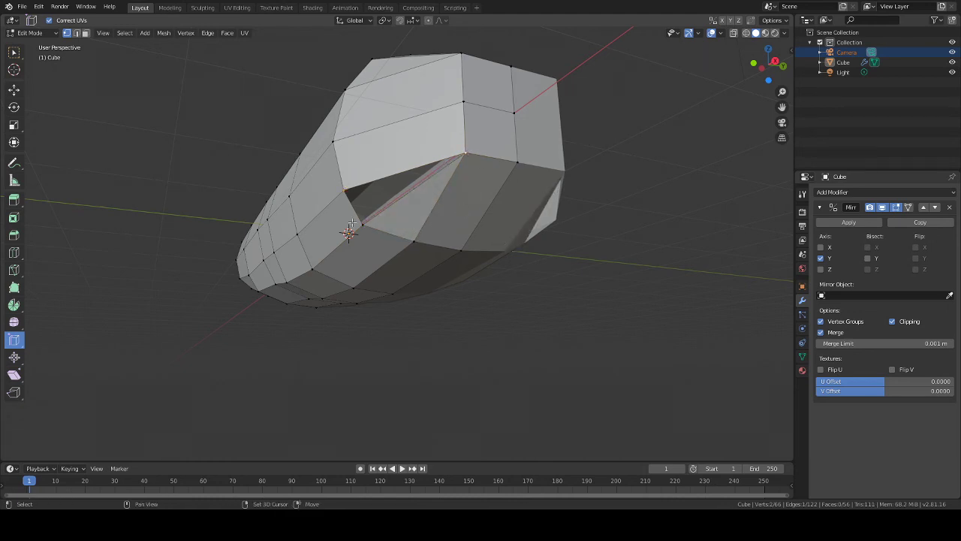
middle_drag(491, 245, 582, 253)
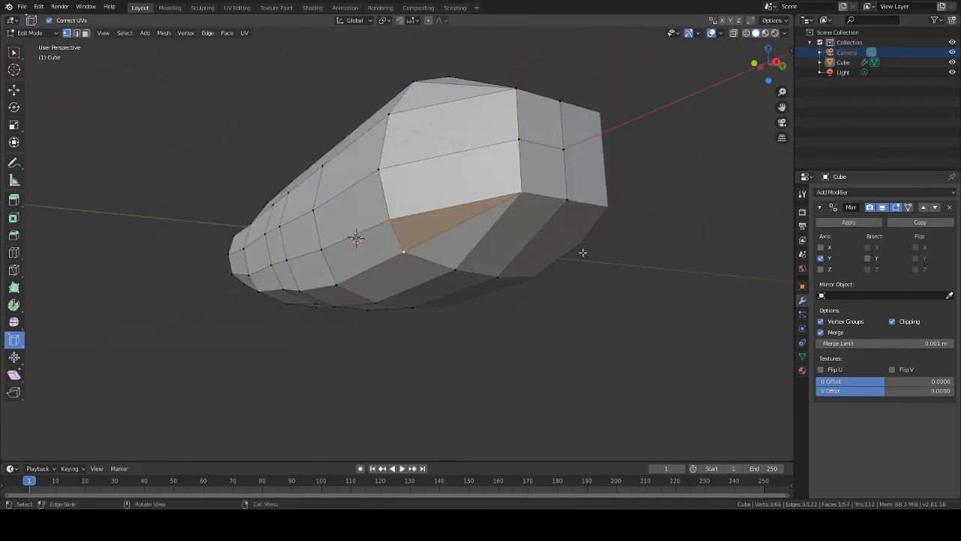
middle_drag(581, 301, 489, 294)
scroll(489, 294, down, 3)
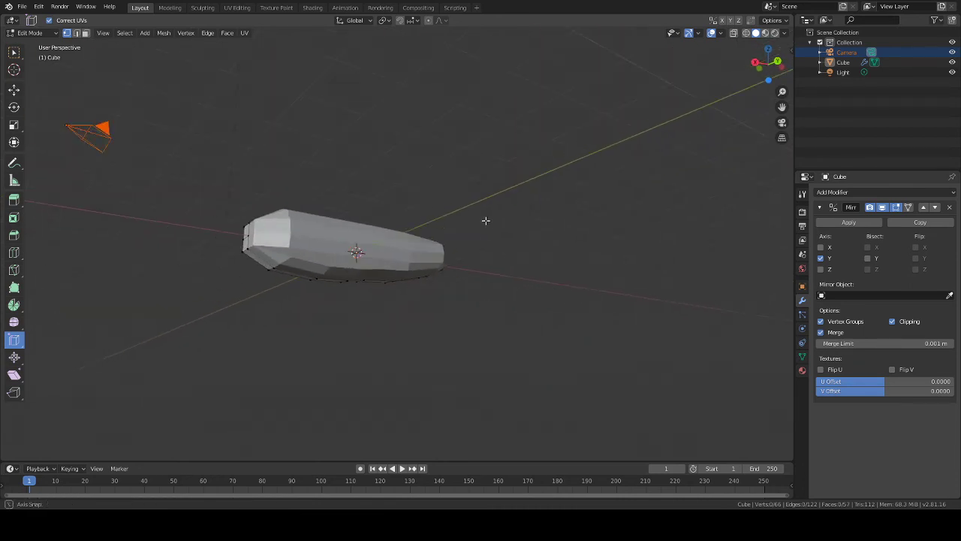
middle_drag(485, 219, 609, 262)
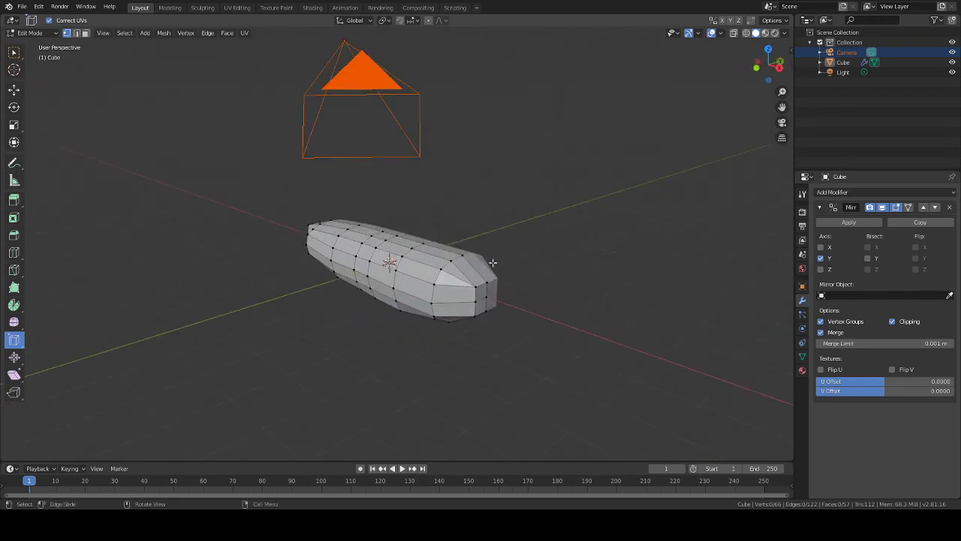
Step: Deselect everything and stop the animation playback, returning to frame 1
scroll(556, 246, up, 4)
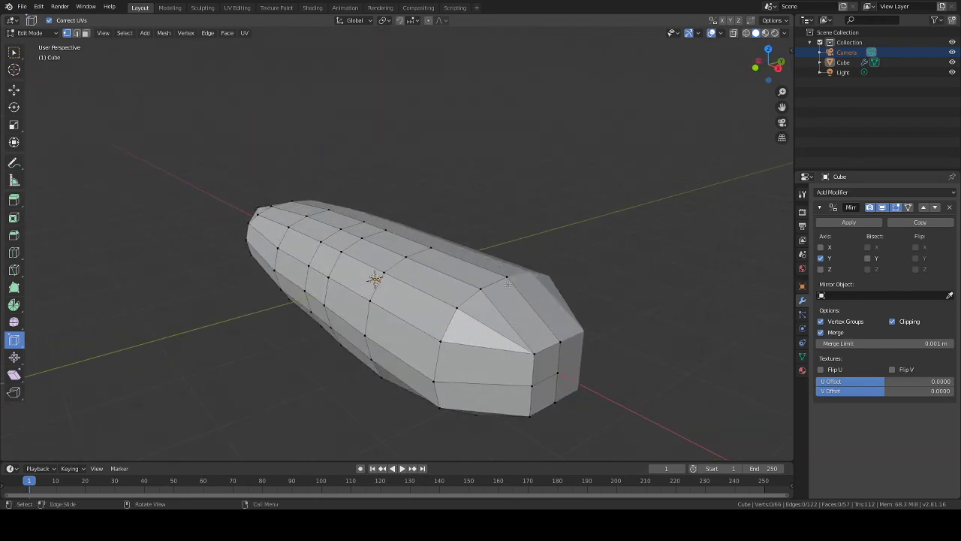
key(alt+a)
key(Escape)
middle_drag(606, 262, 593, 201)
middle_drag(556, 130, 572, 297)
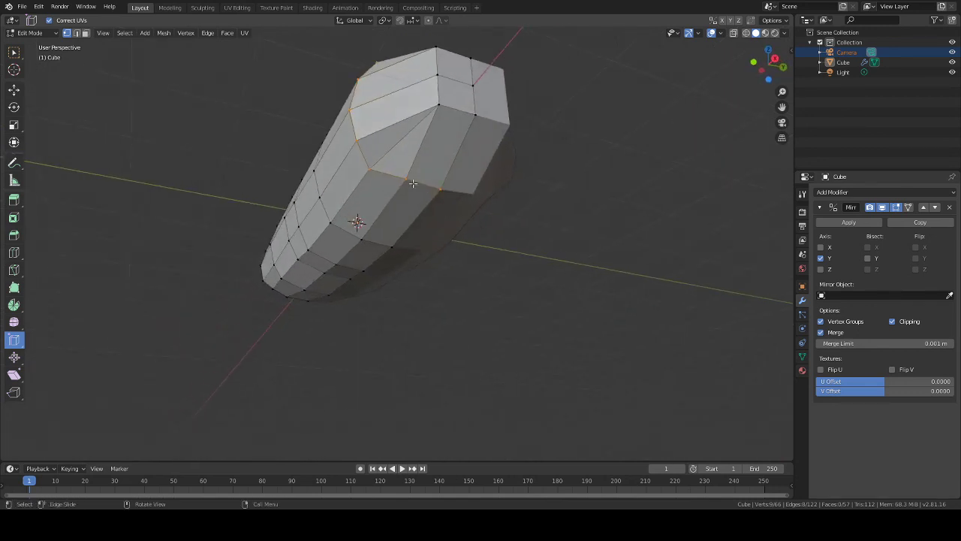
Step: Move one edge on the lower wide end to a new position
click(439, 193)
middle_drag(573, 229, 585, 242)
key(g)
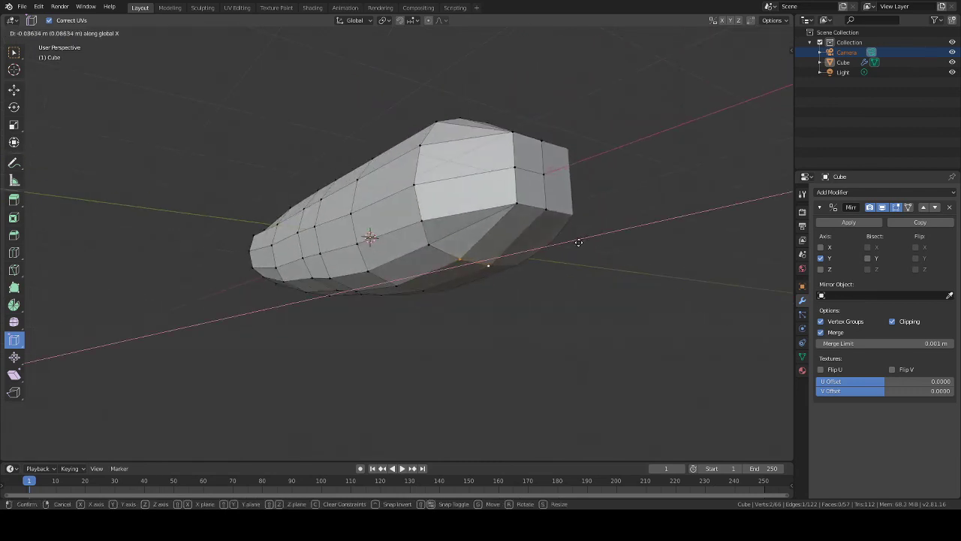
click(580, 242)
mouse_move(594, 260)
middle_down()
mouse_move(622, 269)
mouse_move(593, 277)
middle_up()
Step: Slide a lower vertex about 0.086 m along X, then select the wide-end edge loop
click(532, 293)
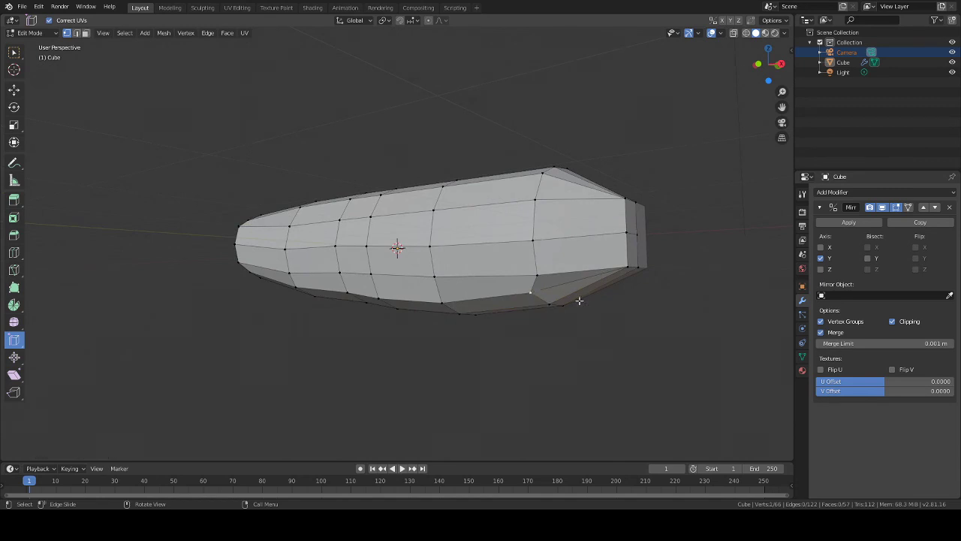
key(g)
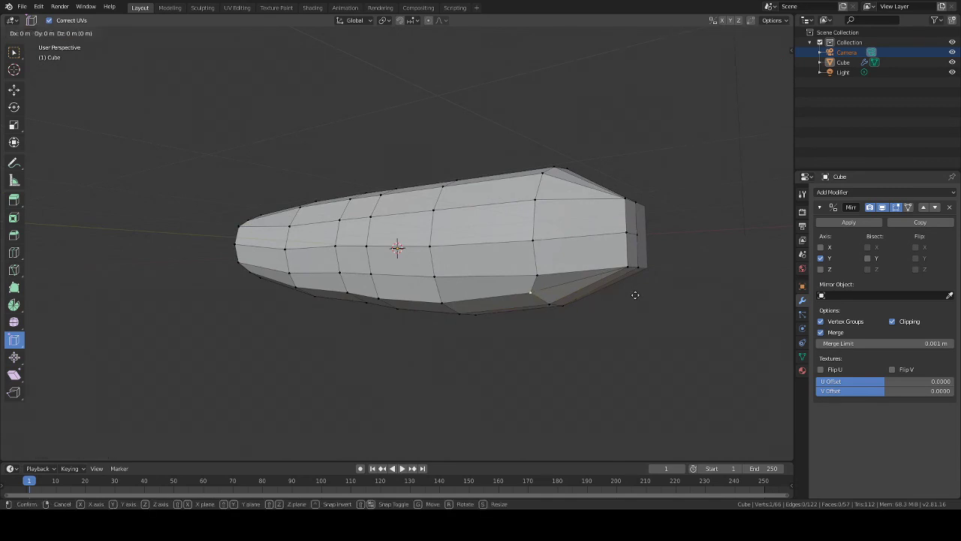
key(x)
click(638, 294)
mouse_move(637, 295)
middle_down()
mouse_move(627, 308)
mouse_move(586, 309)
mouse_move(624, 293)
middle_up()
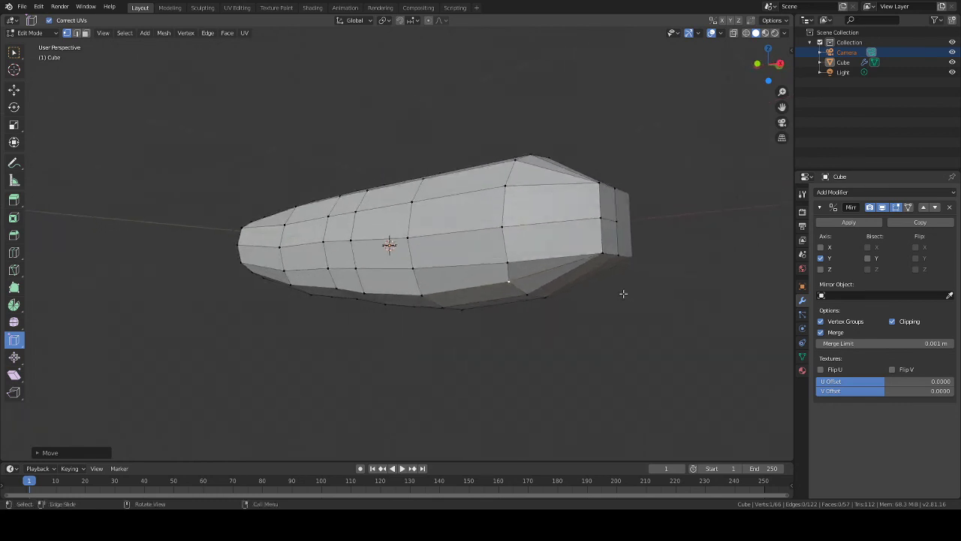
alt+click(543, 224)
Step: Scale the wide-end edge loop slightly smaller, abandoning a Y-only scale attempt
middle_drag(668, 193, 642, 222)
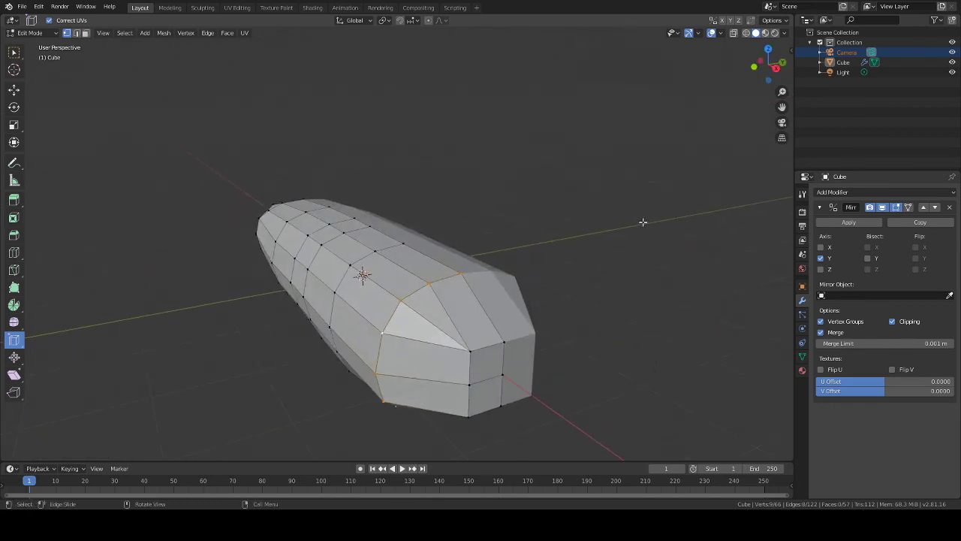
key(s)
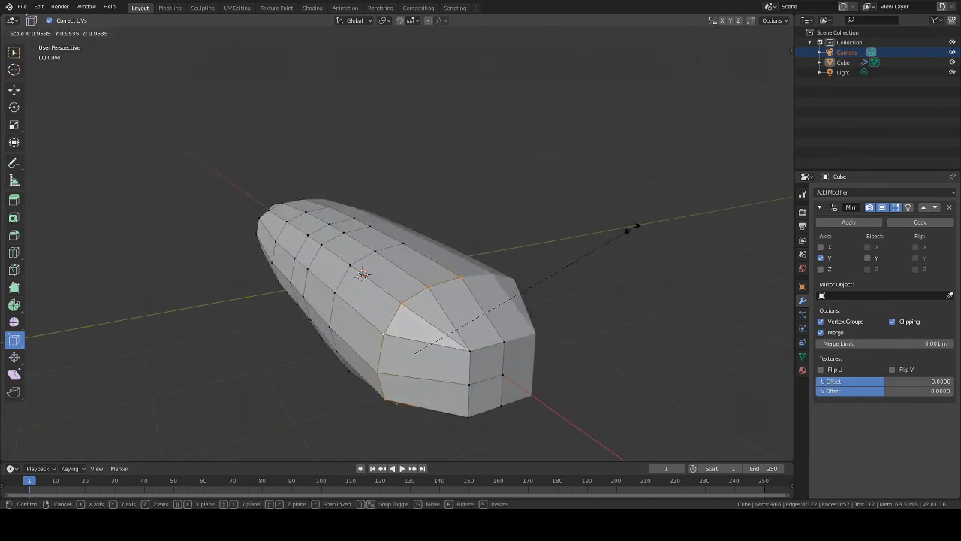
click(629, 229)
middle_drag(623, 266, 603, 245)
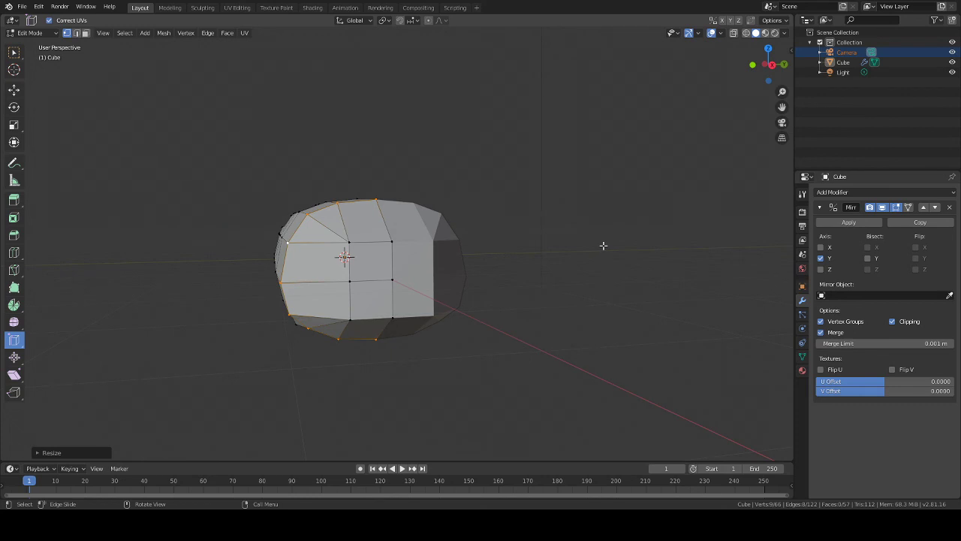
key(s)
key(y)
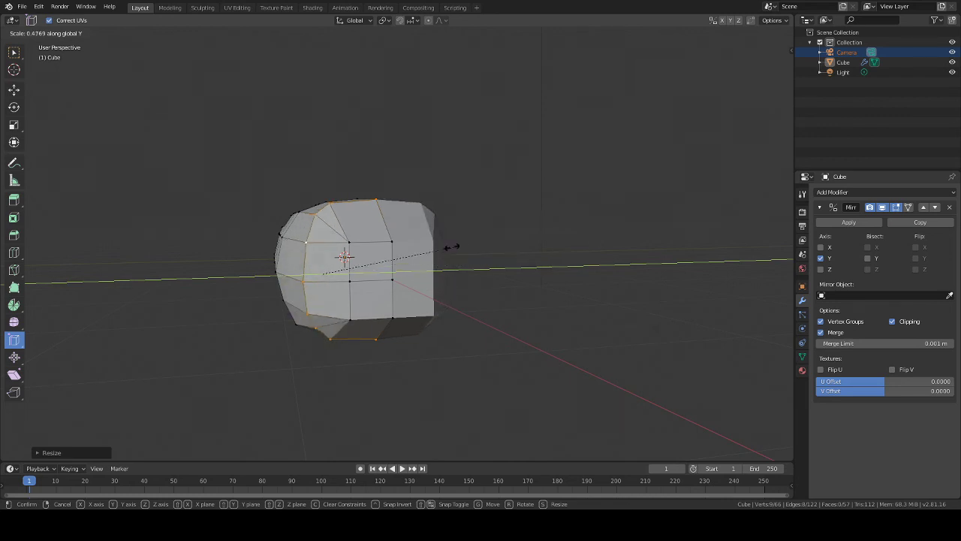
right_click(379, 256)
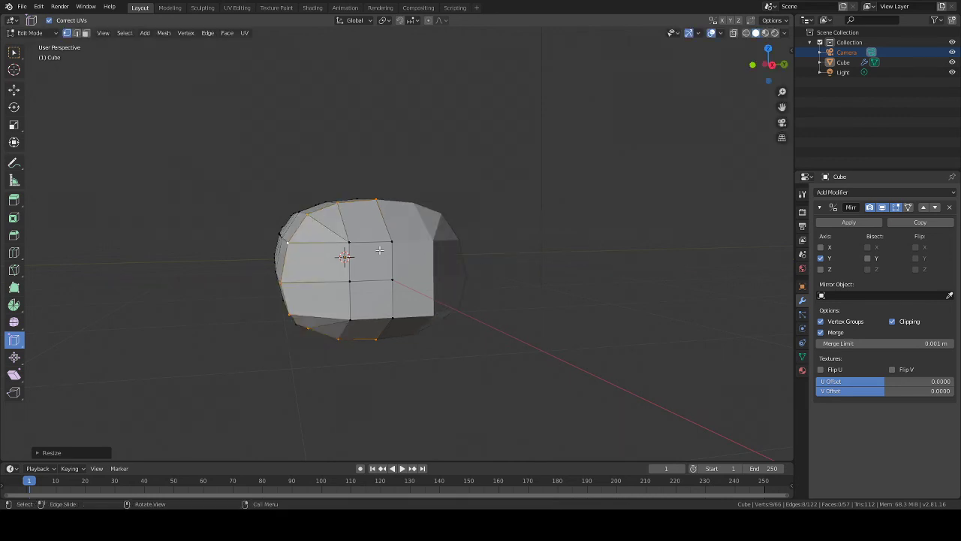
Step: Undo the oversized scaling and rescale the loop to narrow the blunt end
key(ctrl+z)
middle_drag(502, 208, 532, 217)
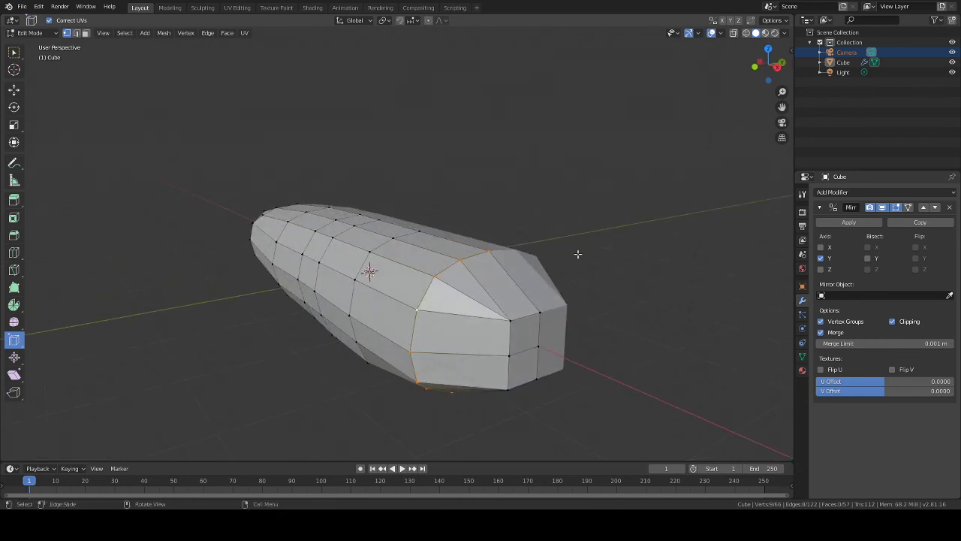
key(s)
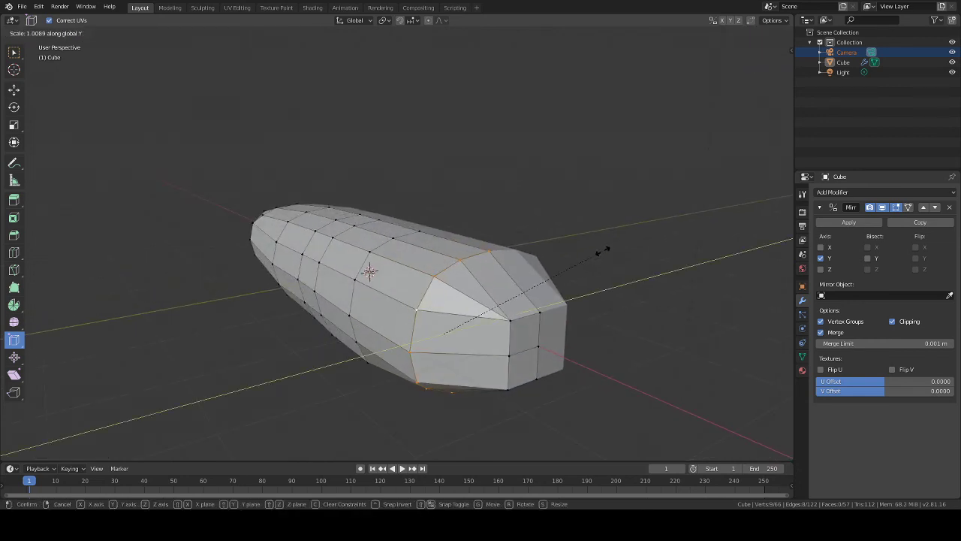
click(284, 203)
key(ctrl+z)
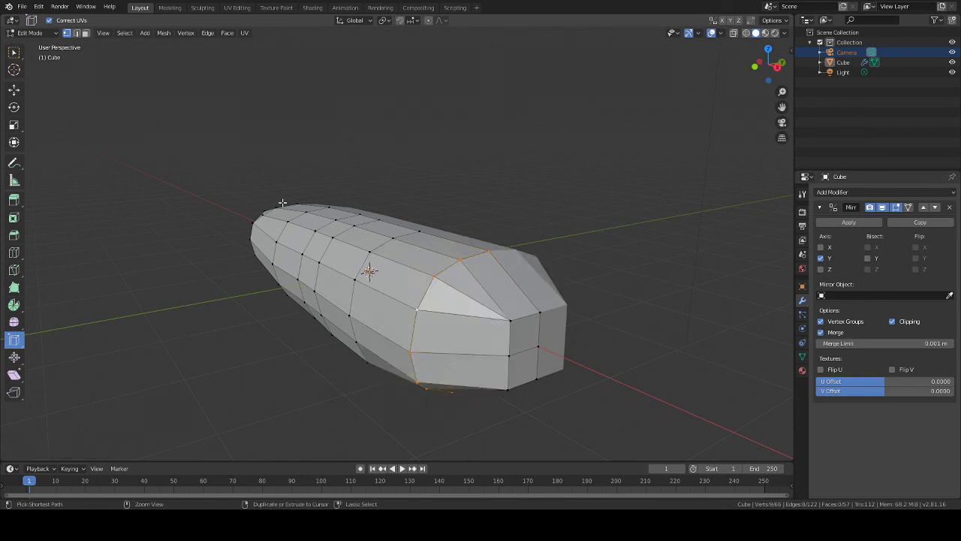
key(s)
click(568, 235)
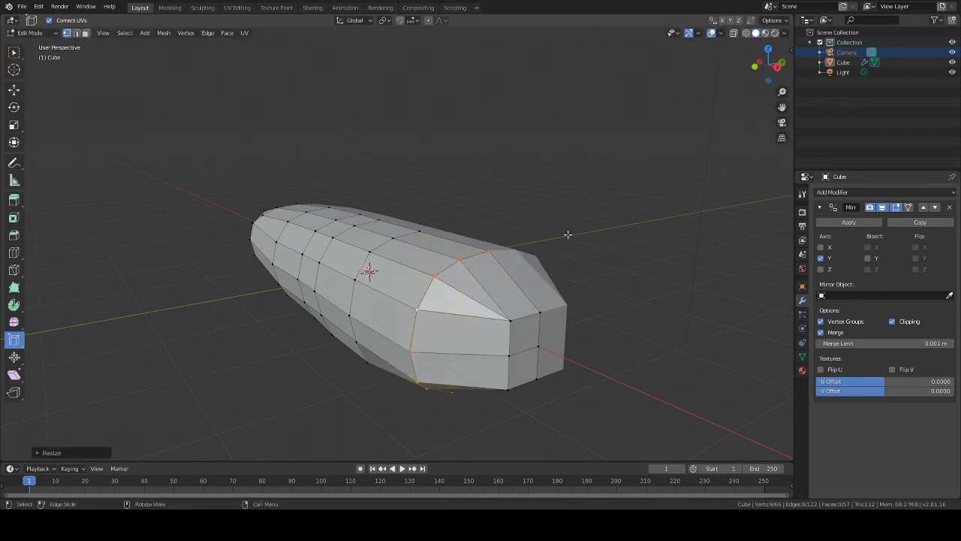
Step: Switch the viewport to wireframe shading while toggling the whole-mesh selection
key(a)
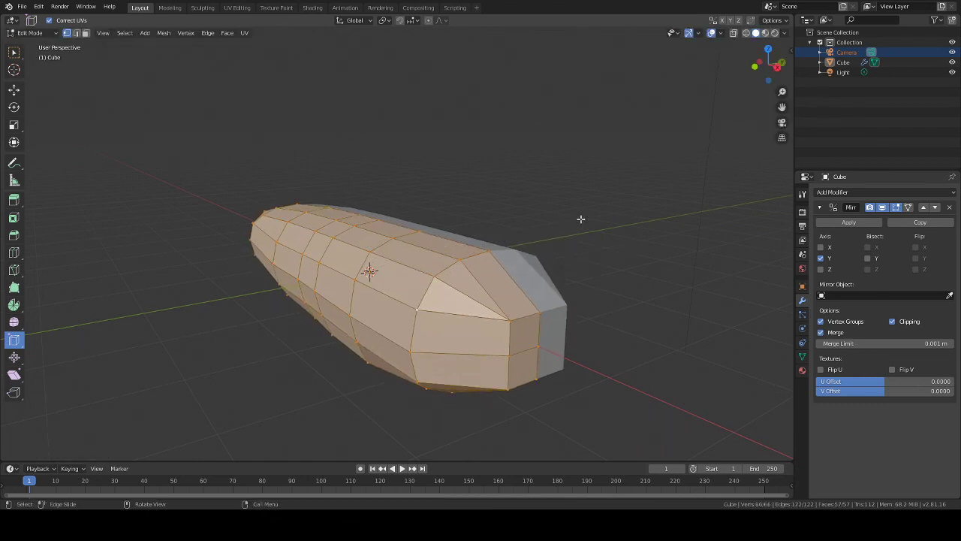
key(alt+a)
key(z)
click(480, 188)
key(a)
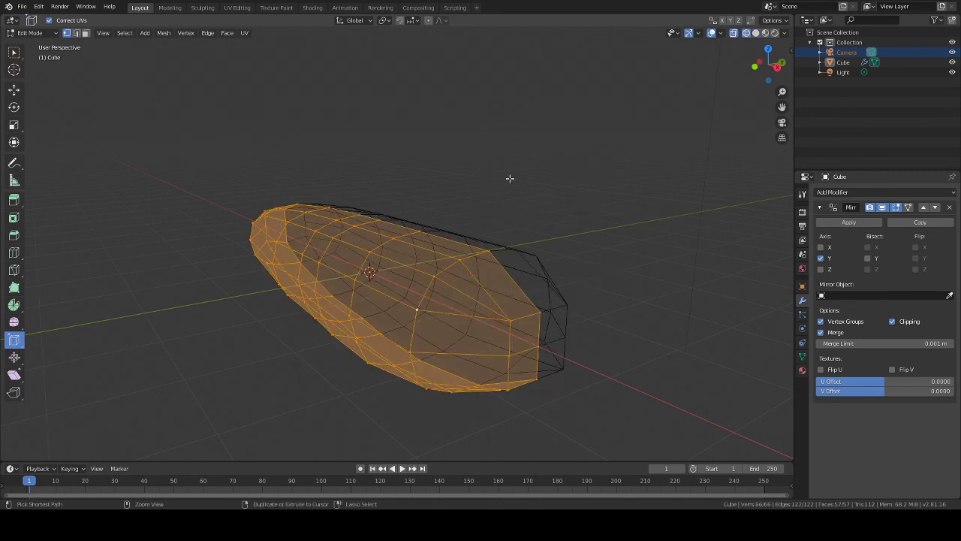
ctrl+click(510, 178)
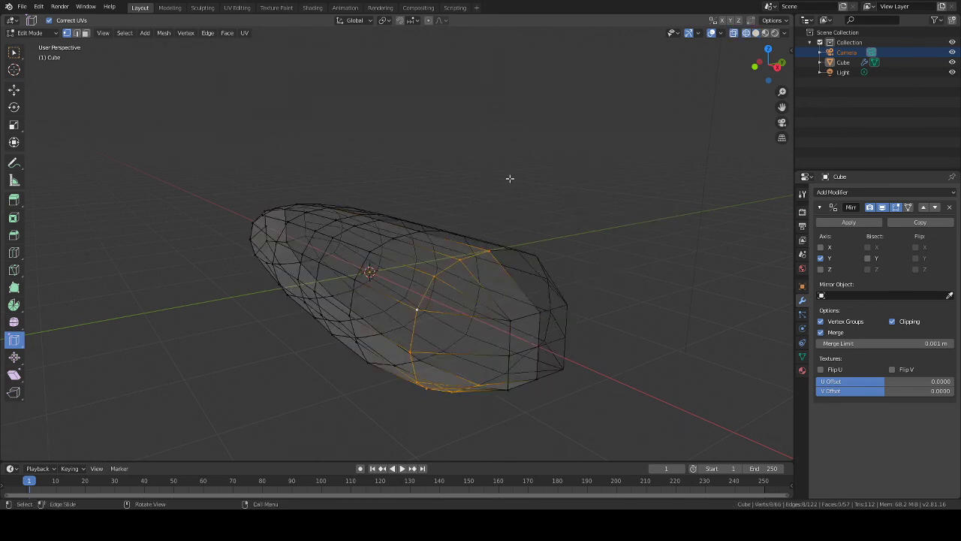
right_click(510, 178)
key(a)
right_click(559, 254)
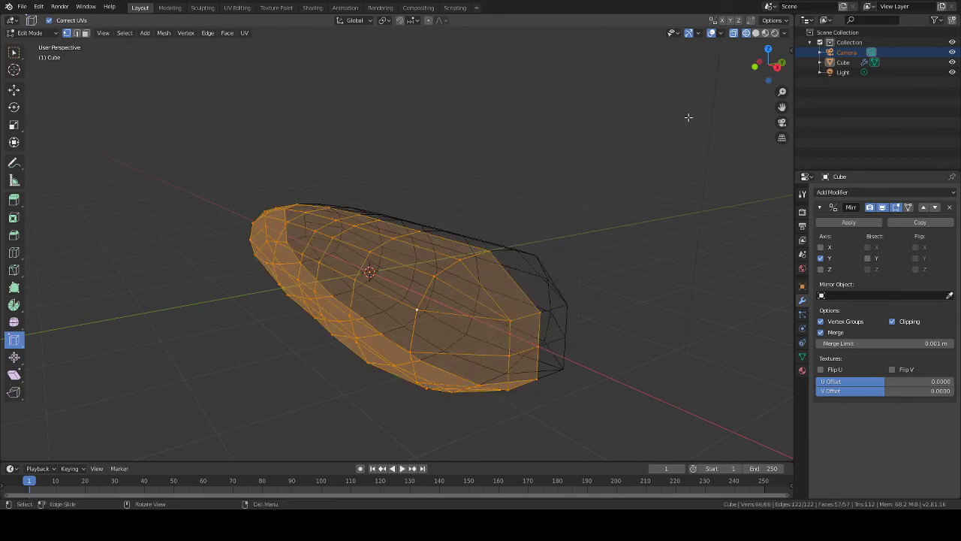
key(alt+a)
key(z)
key(Escape)
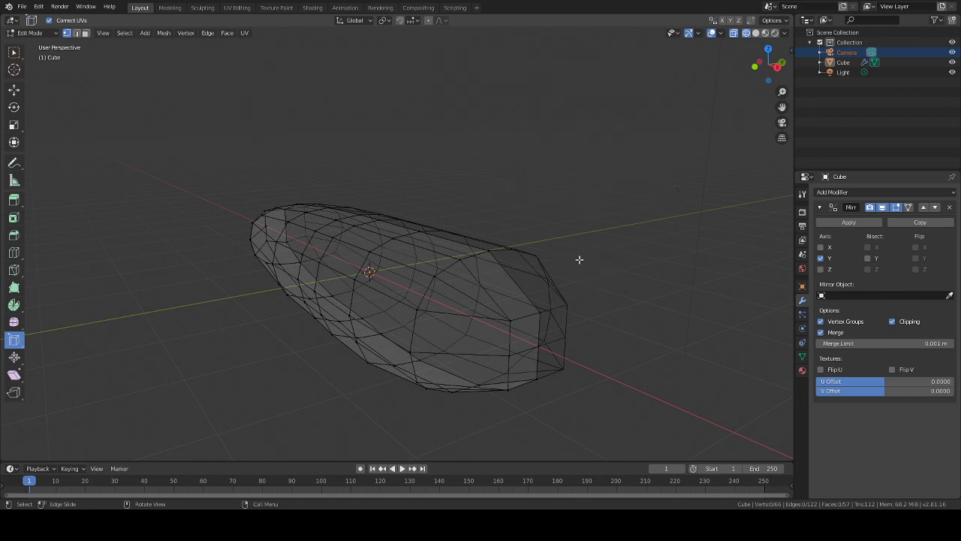
Step: Try Material Preview shading, then return to Solid shading
key(a)
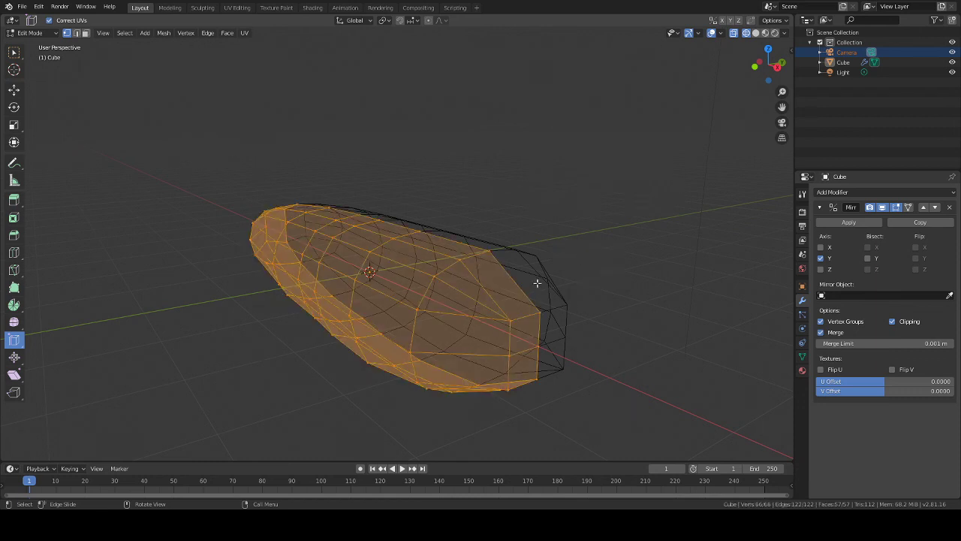
key(z)
key(6)
key(z)
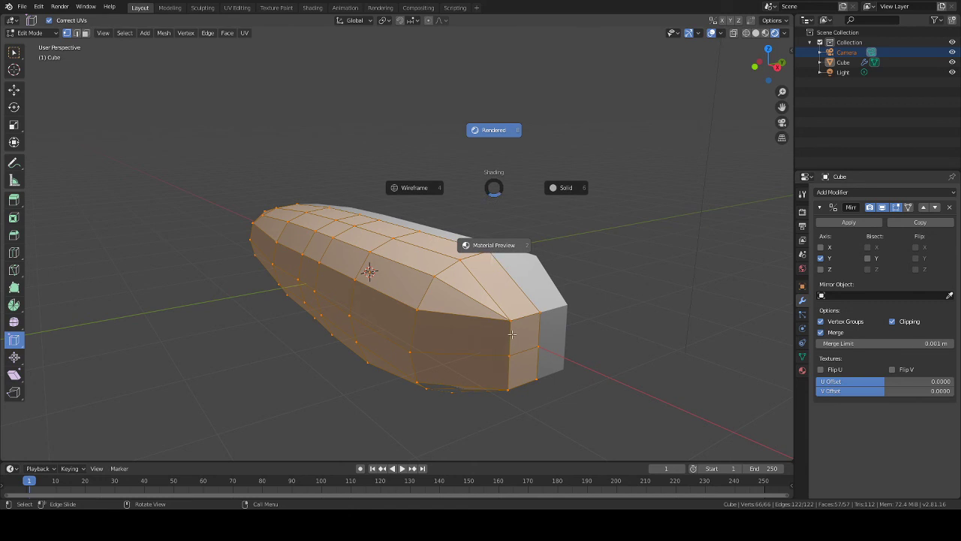
click(513, 342)
key(z)
click(681, 263)
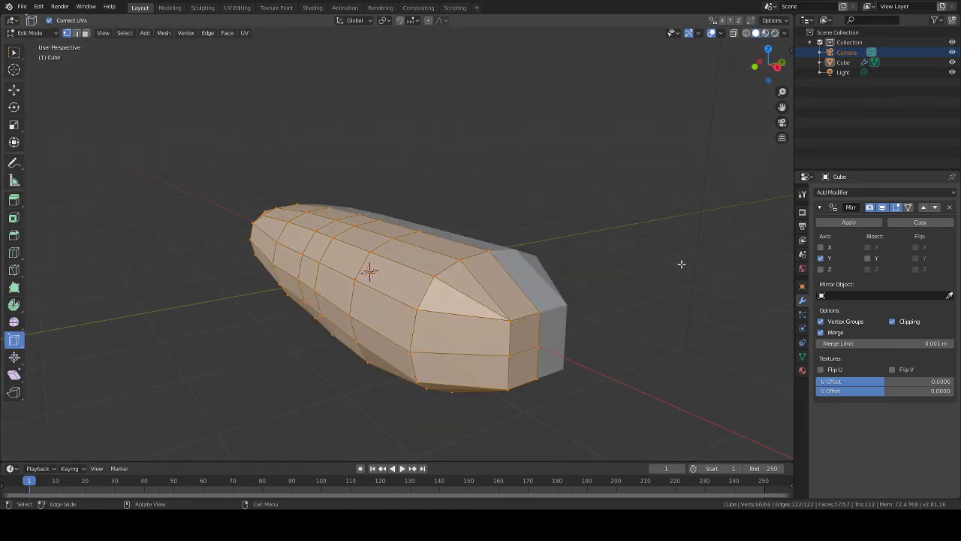
mouse_move(544, 240)
middle_down()
mouse_move(590, 188)
mouse_move(501, 180)
mouse_move(541, 197)
mouse_move(518, 231)
middle_up()
Step: Check the mesh in wireframe, go back to Solid, and select one edge
key(z)
click(473, 272)
mouse_move(473, 271)
middle_down()
mouse_move(536, 243)
mouse_move(545, 225)
mouse_move(463, 234)
mouse_move(535, 238)
middle_up()
scroll(544, 221, up, 3)
scroll(535, 239, down, 5)
key(z)
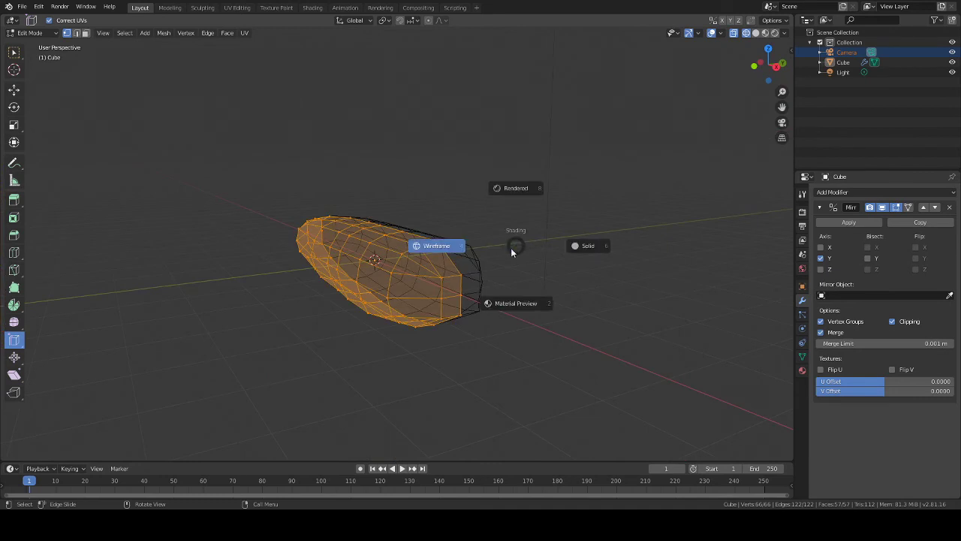
click(588, 246)
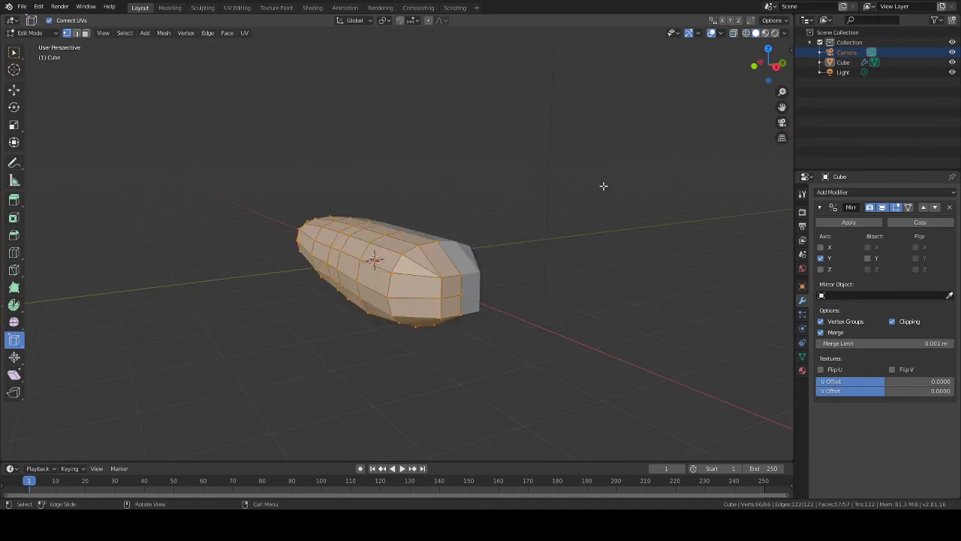
mouse_move(603, 185)
middle_down()
mouse_move(554, 244)
mouse_move(603, 257)
mouse_move(613, 218)
mouse_move(656, 198)
mouse_move(677, 217)
mouse_move(602, 217)
mouse_move(571, 202)
middle_up()
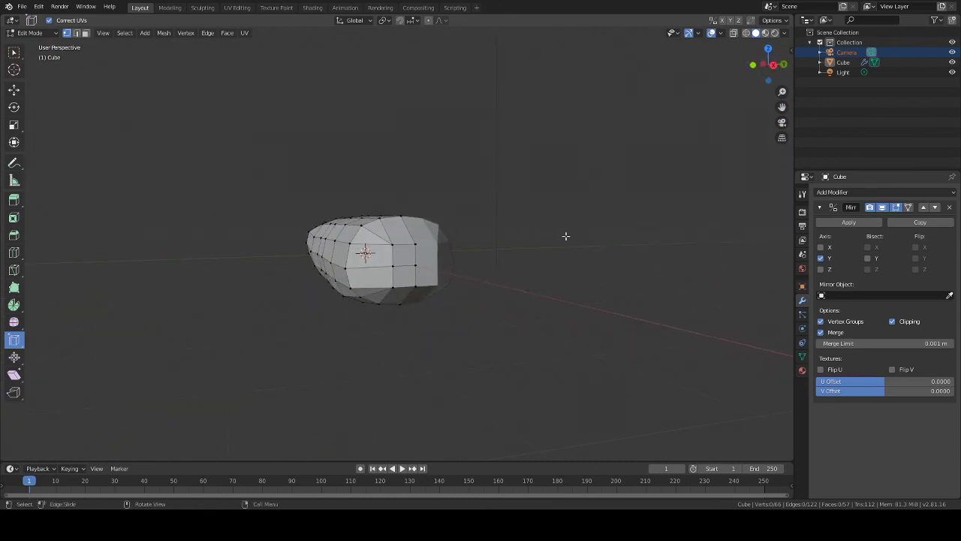
alt+click(415, 243)
middle_drag(541, 228, 530, 236)
Step: View the mesh in wireframe from the side, finishing in Material Preview shading
key(z)
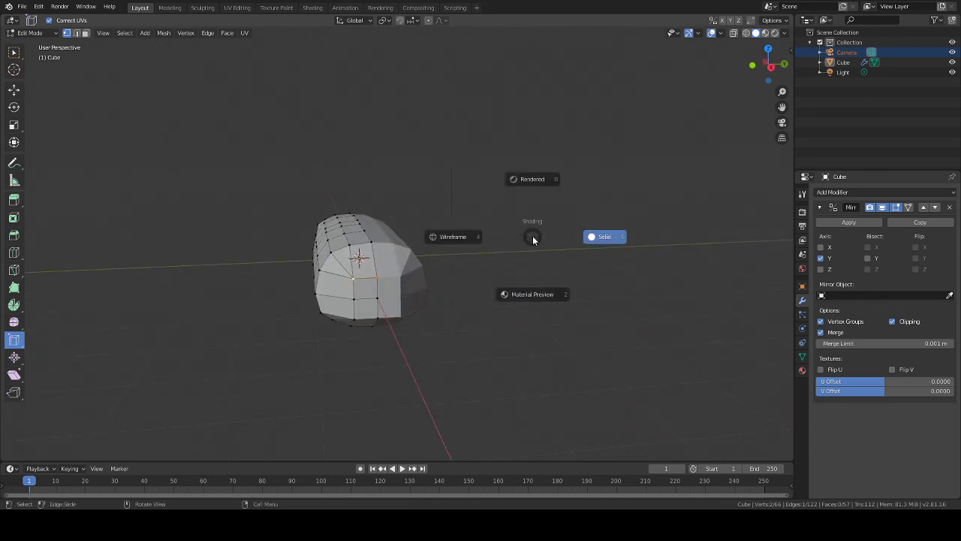
click(440, 238)
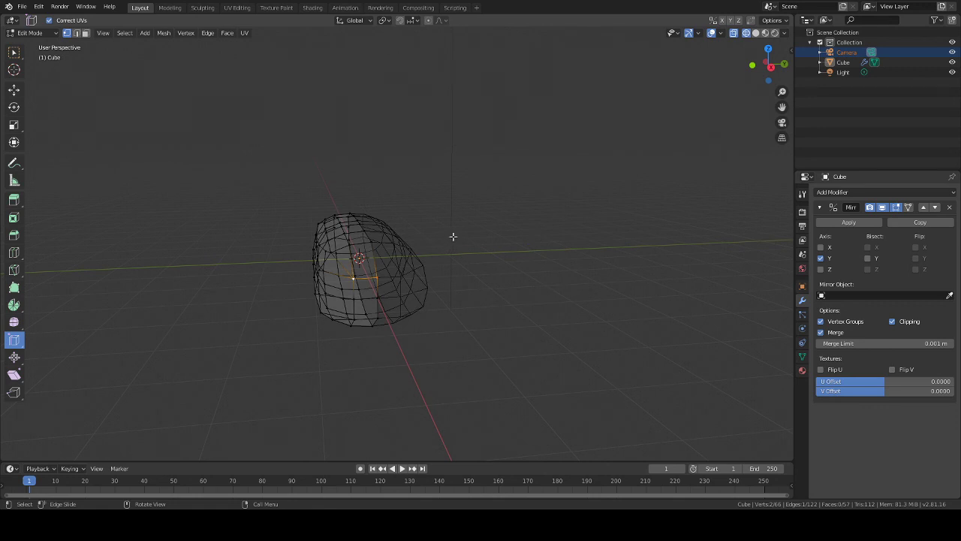
mouse_move(486, 223)
middle_down()
mouse_move(566, 215)
mouse_move(536, 221)
middle_up()
key(z)
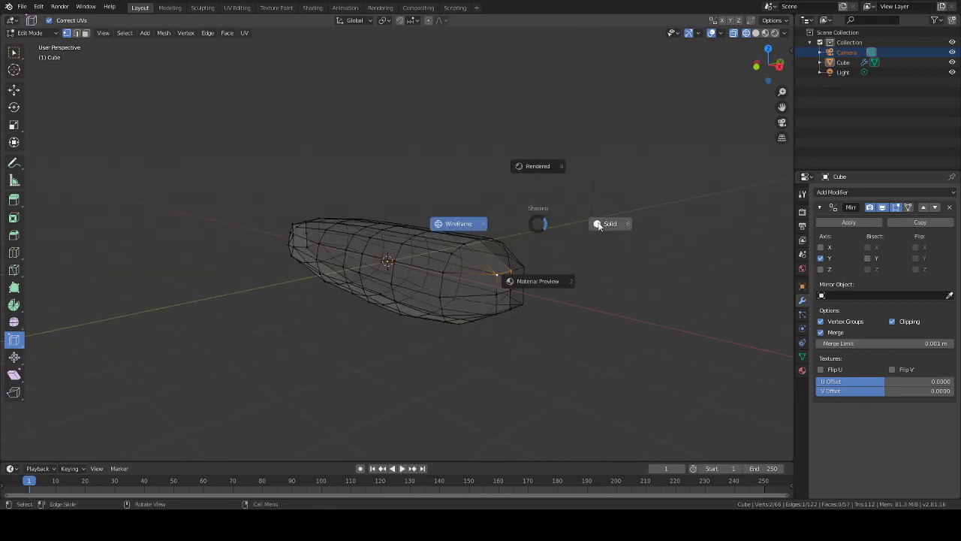
click(544, 292)
mouse_move(545, 293)
middle_down()
mouse_move(518, 294)
mouse_move(560, 279)
middle_up()
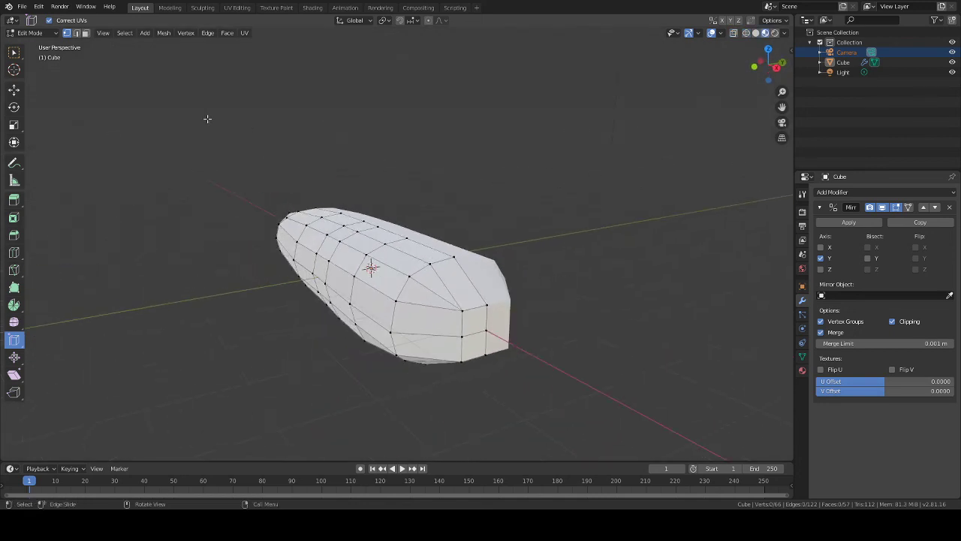
Step: Switch the viewport back to Solid shading and orbit around the seal body
click(22, 7)
mouse_move(539, 205)
middle_down()
mouse_move(607, 230)
mouse_move(573, 208)
middle_up()
key(z)
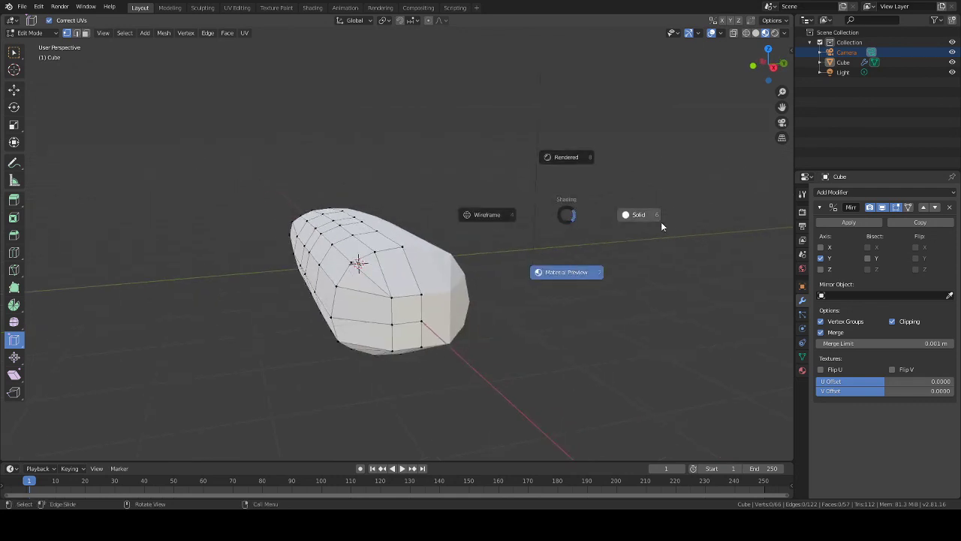
click(568, 226)
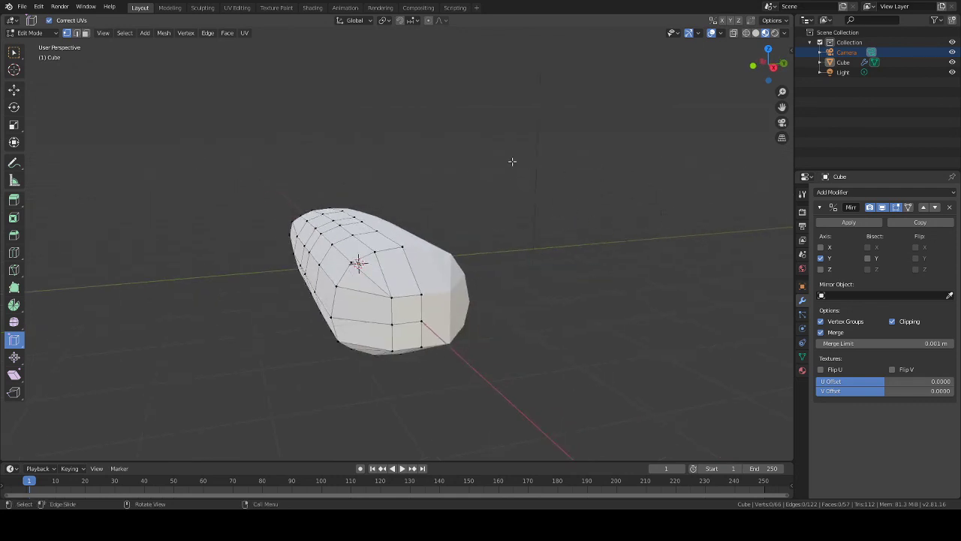
middle_drag(512, 162, 558, 204)
key(z)
click(555, 89)
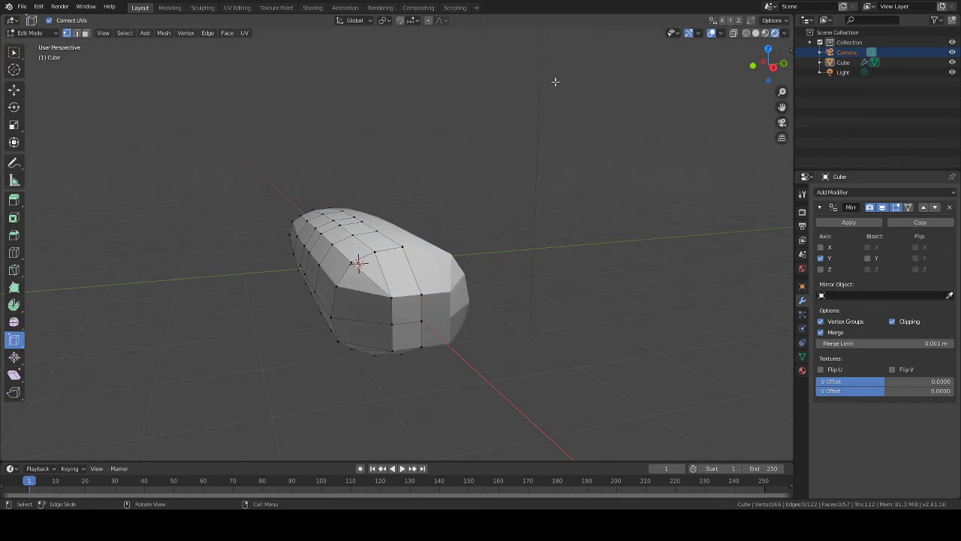
middle_drag(558, 86, 603, 238)
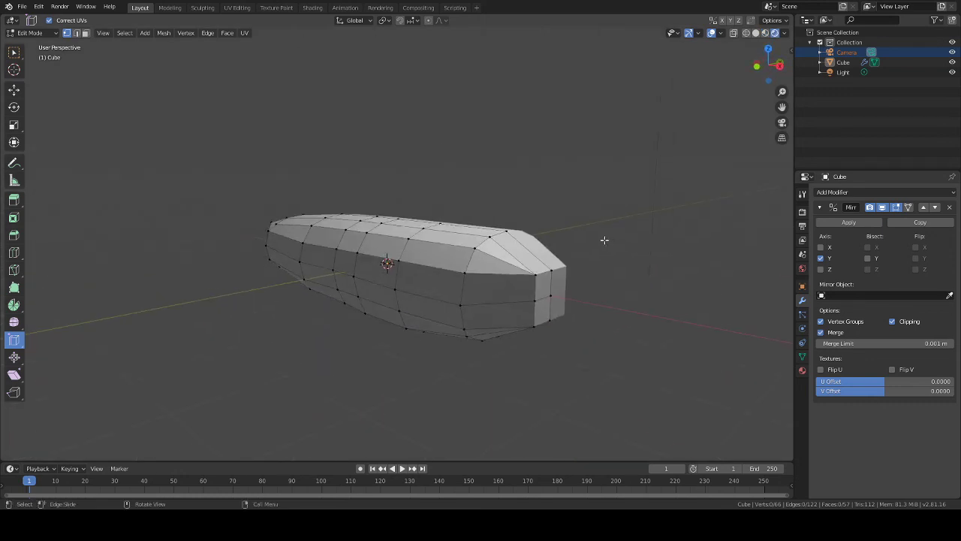
Step: Save the model as seal.blend and inspect it from every side
key(ctrl+s)
middle_drag(646, 250, 551, 247)
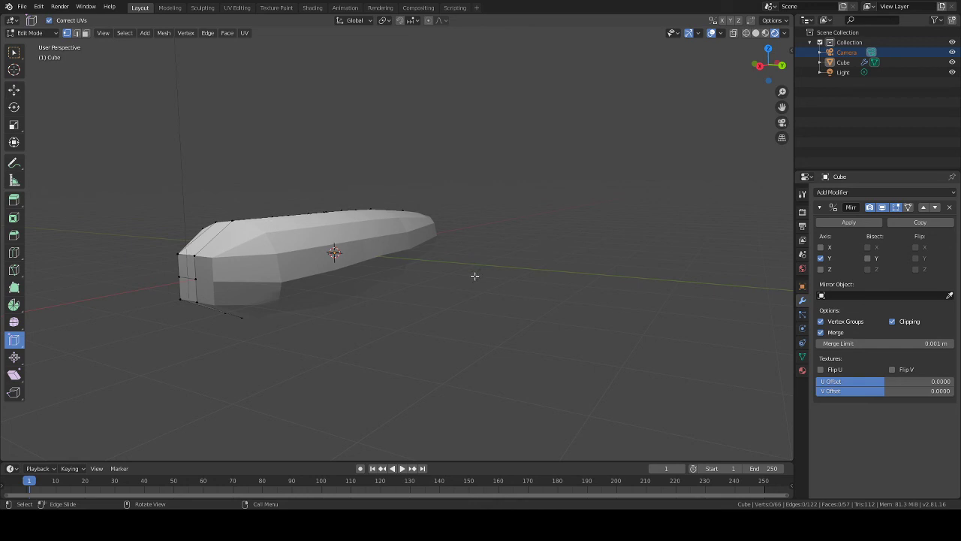
middle_drag(457, 287, 562, 284)
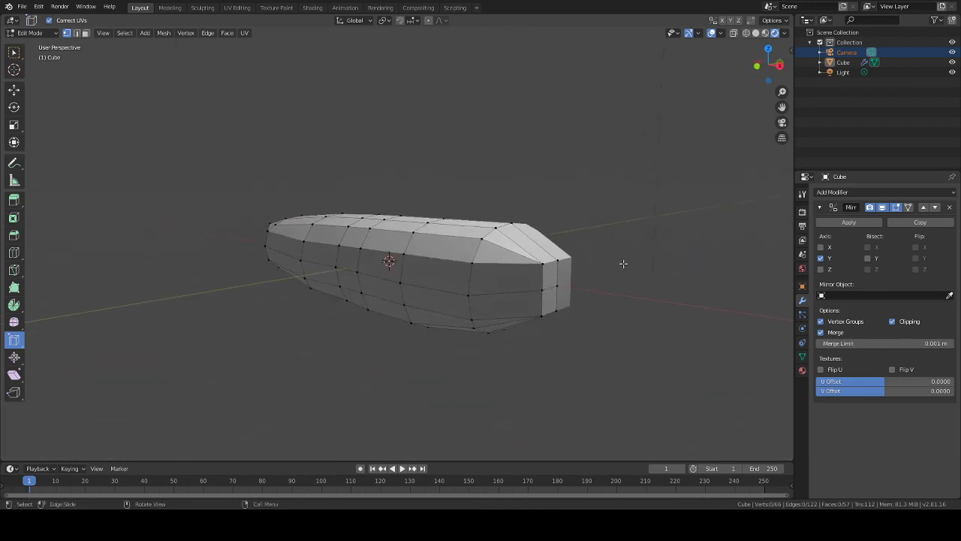
middle_drag(623, 263, 496, 273)
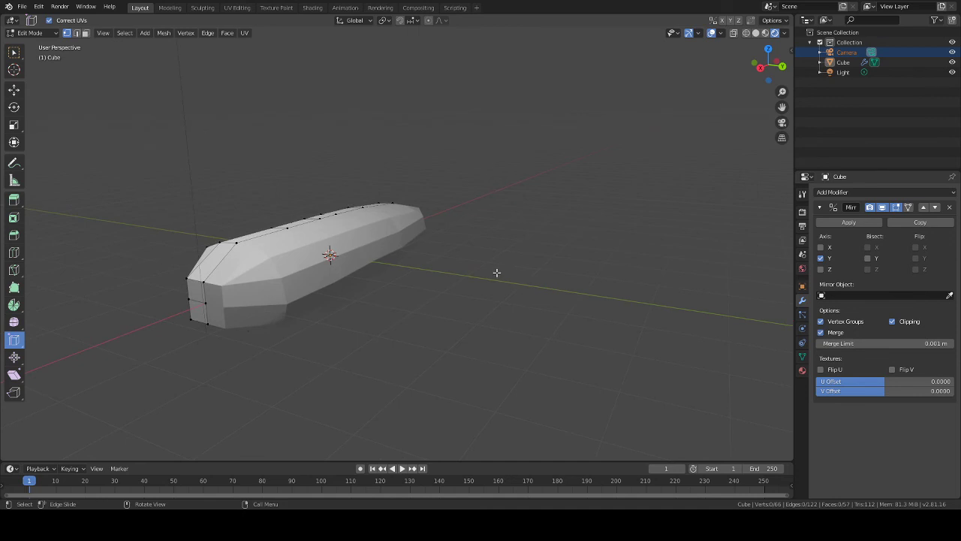
middle_drag(429, 245, 478, 251)
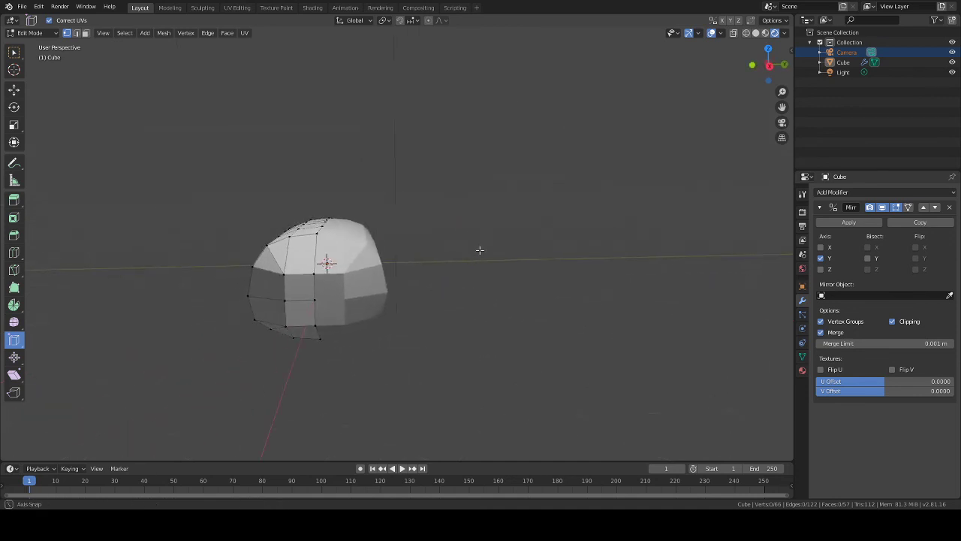
middle_drag(571, 260, 560, 281)
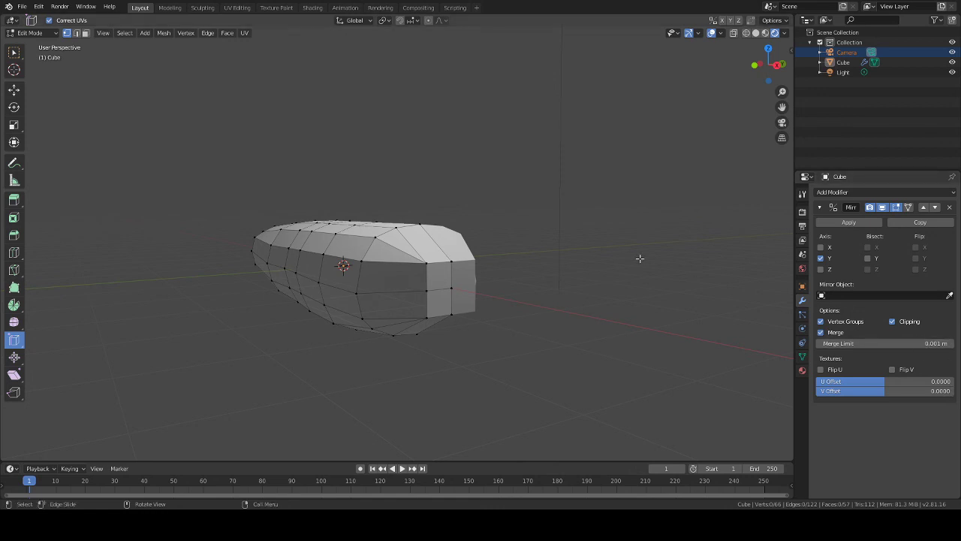
middle_drag(639, 258, 660, 284)
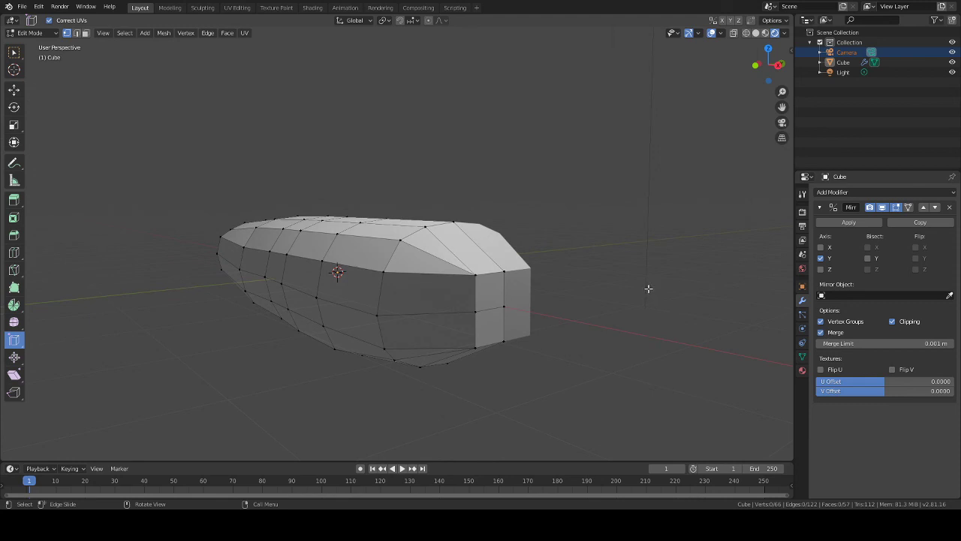
key(shift)
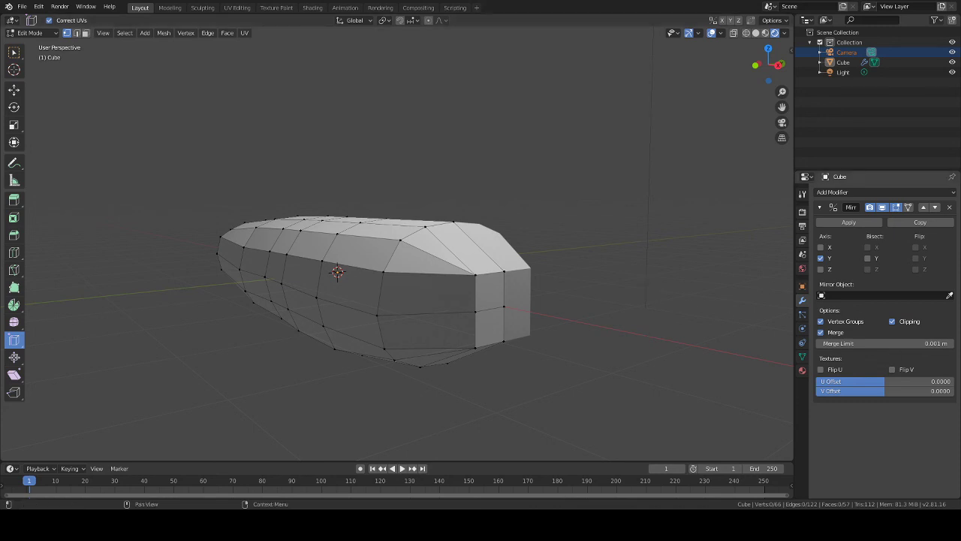